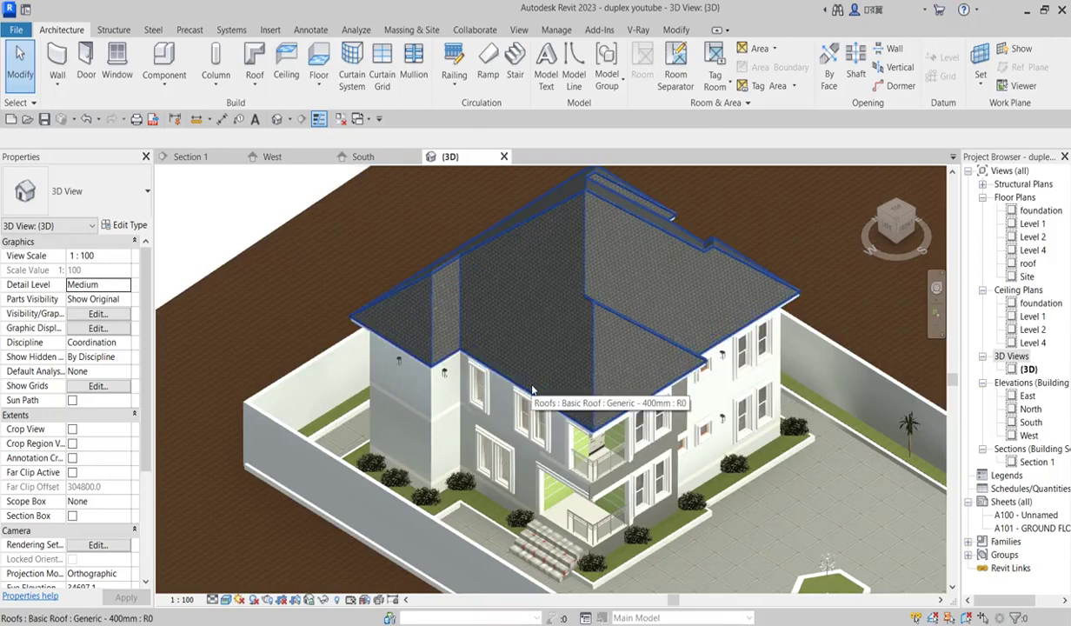
# Step: Orbit and zoom around the model to inspect the house and site from several angles
pyautogui.scroll(-2, 406, 311)
pyautogui.keyDown('shift'); pyautogui.moveTo(406, 311); pyautogui.dragTo(600, 384, button='middle'); pyautogui.keyUp('shift')
pyautogui.scroll(2, 600, 384)
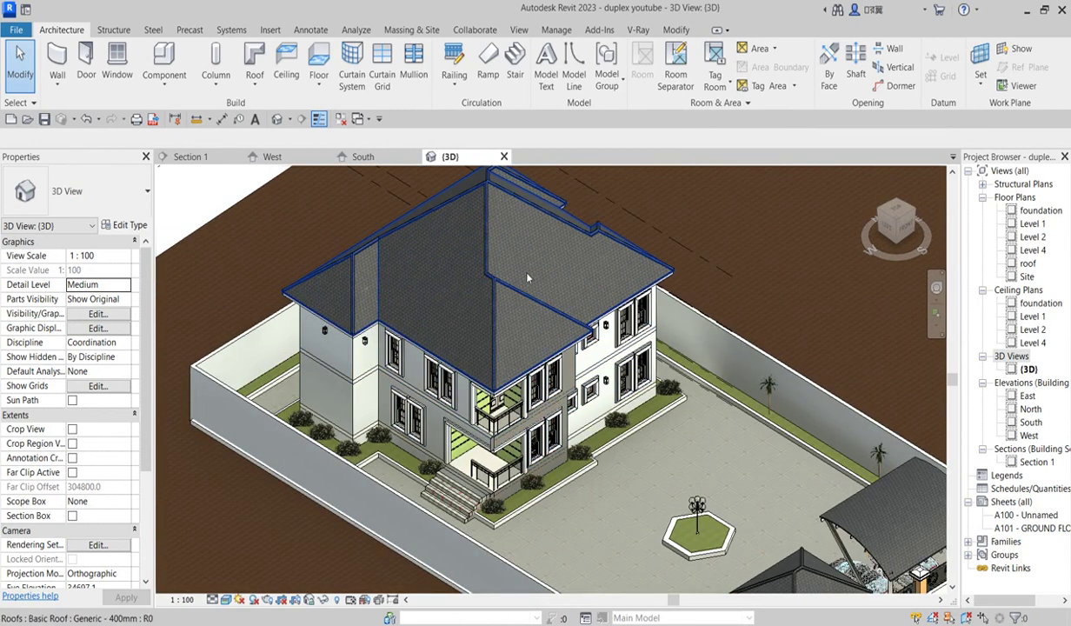
pyautogui.scroll(-3, 450, 385)
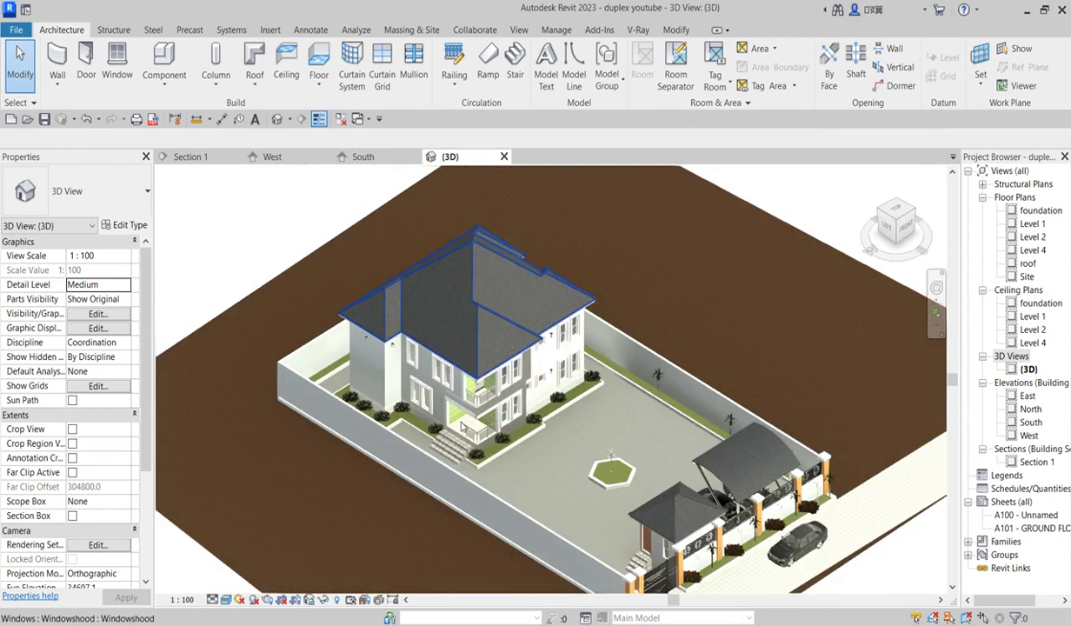
pyautogui.scroll(5, 678, 567)
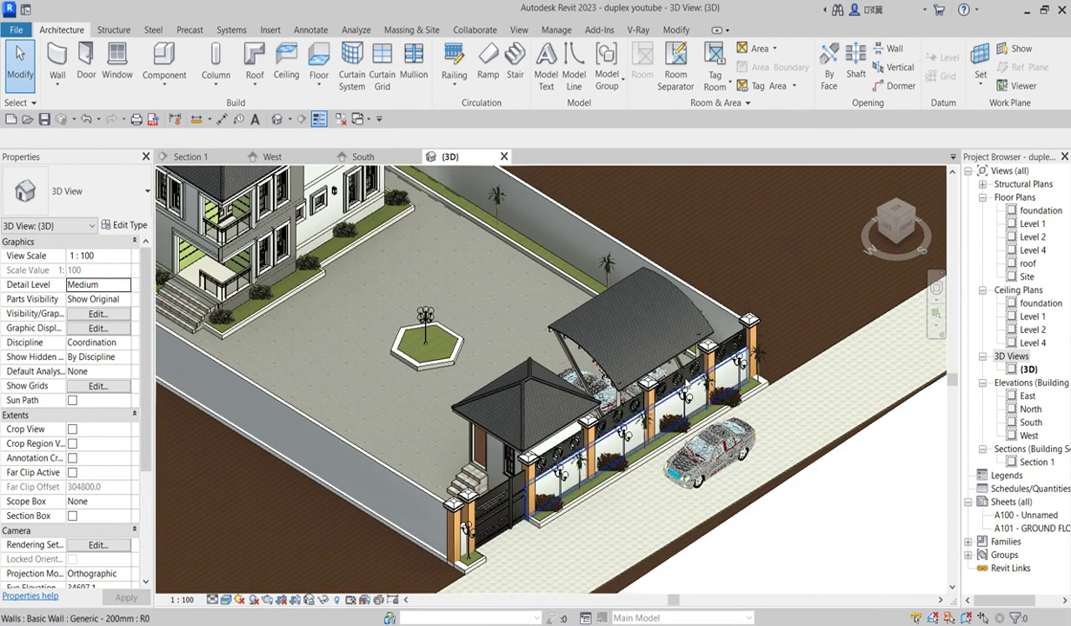
pyautogui.scroll(-2, 677, 509)
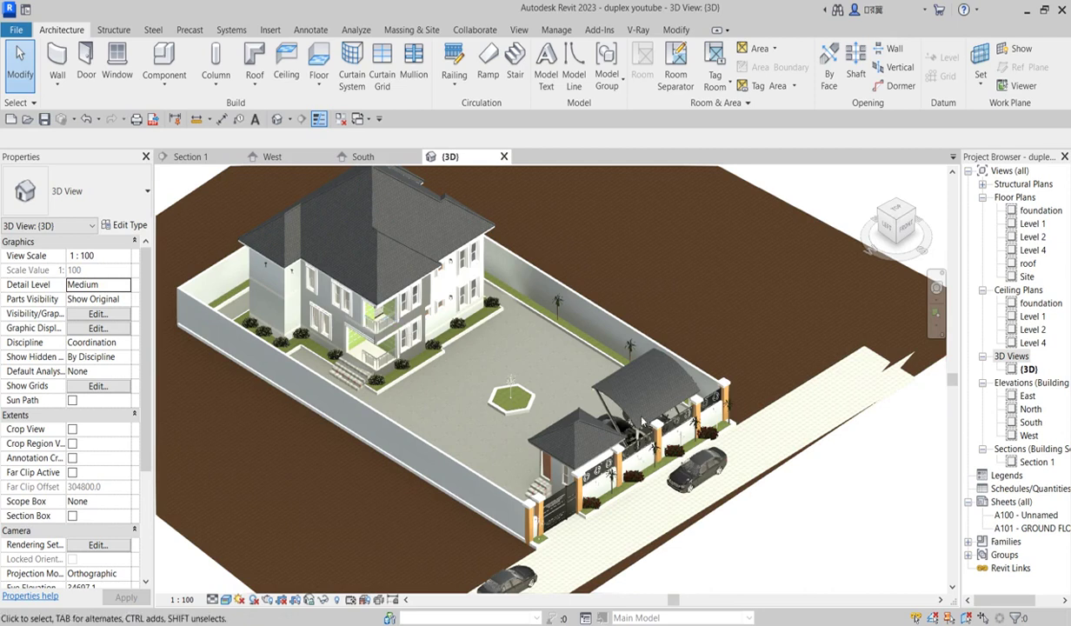
pyautogui.keyDown('shift'); pyautogui.moveTo(643, 423); pyautogui.dragTo(668, 439, button='middle'); pyautogui.keyUp('shift')
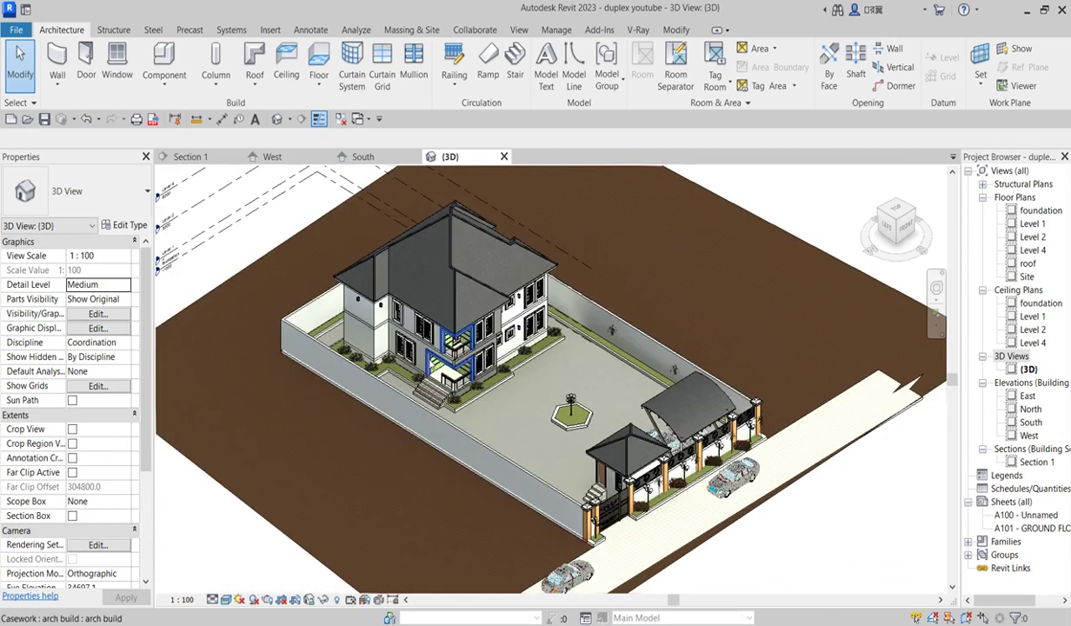
pyautogui.scroll(2, 568, 426)
pyautogui.scroll(3, 568, 426)
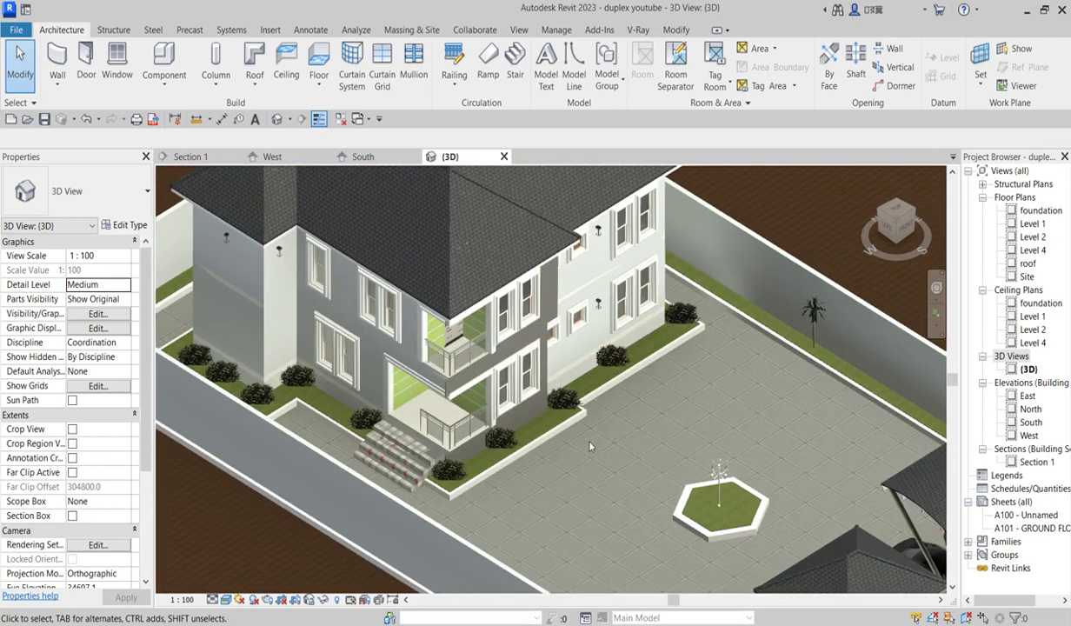
pyautogui.scroll(-2, 625, 409)
pyautogui.scroll(3, 551, 375)
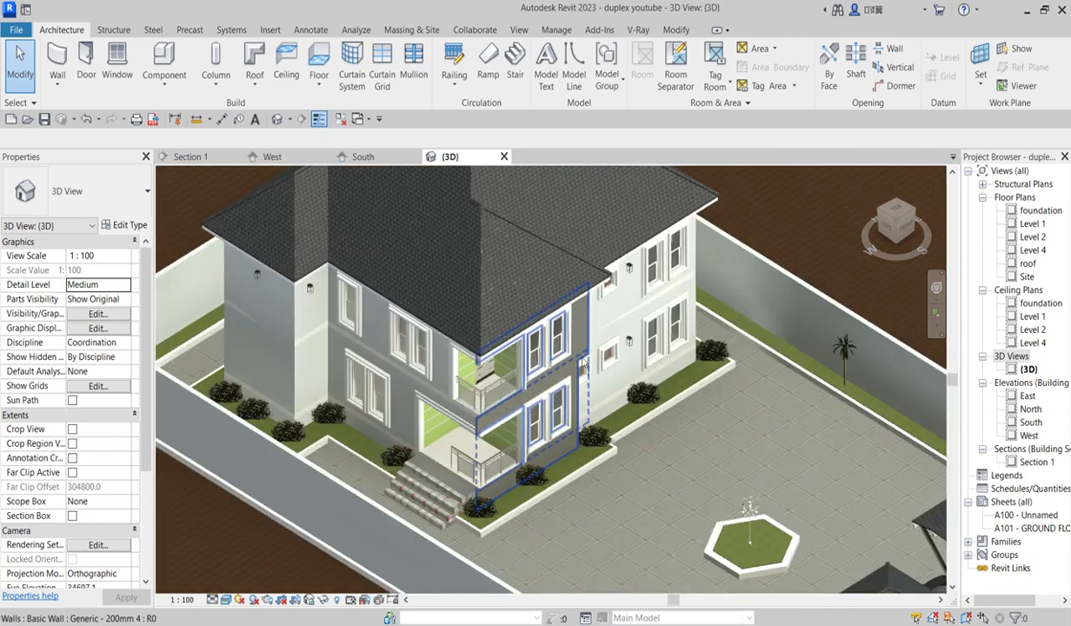
pyautogui.scroll(2, 501, 425)
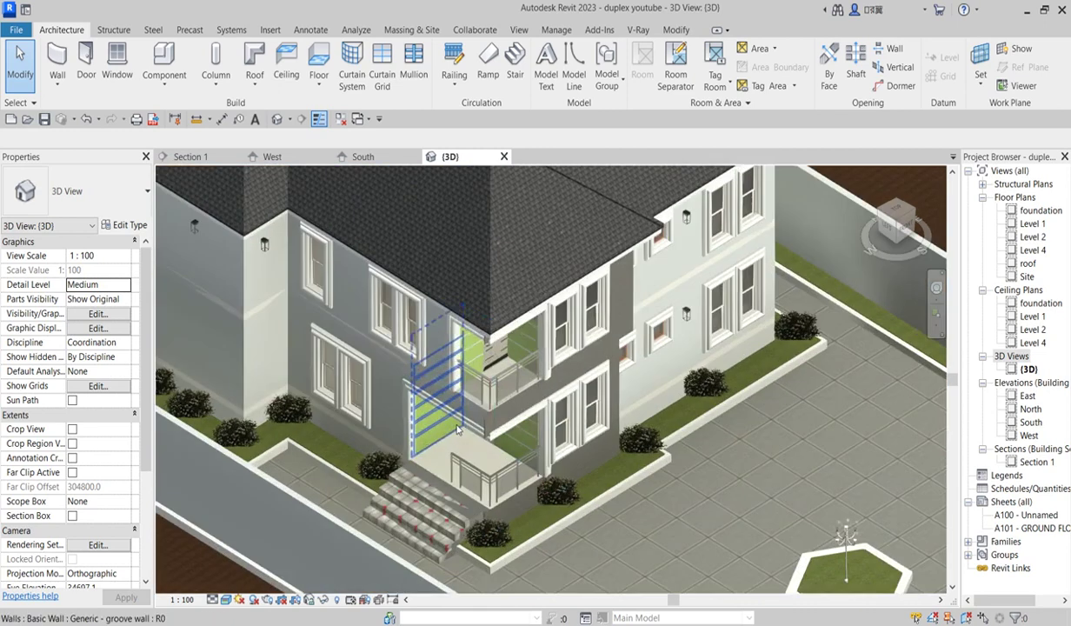
pyautogui.scroll(2, 501, 425)
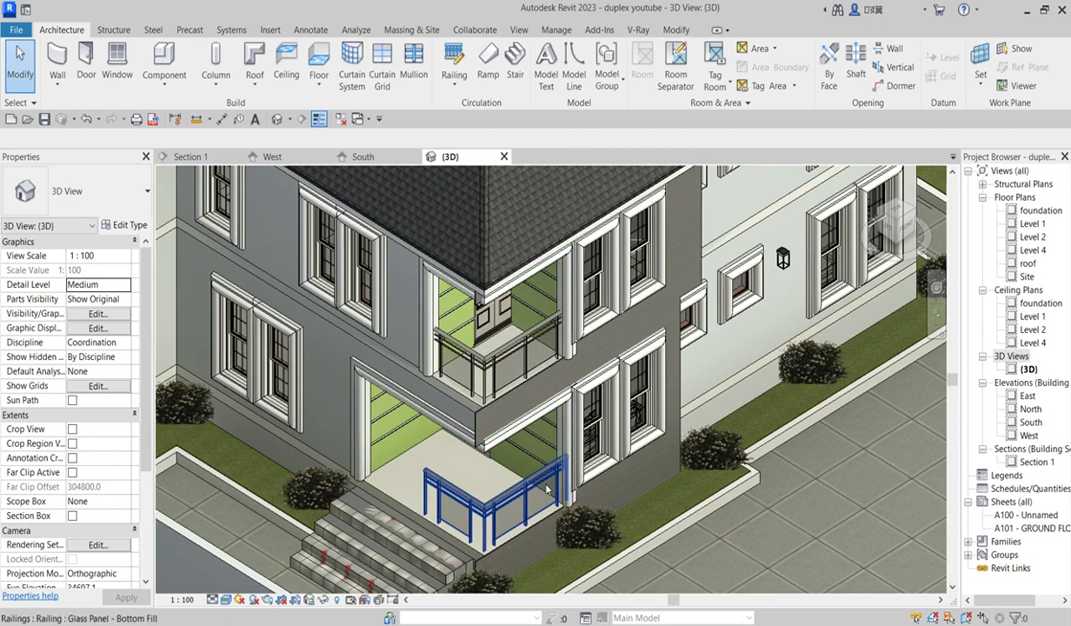
pyautogui.scroll(-3, 459, 402)
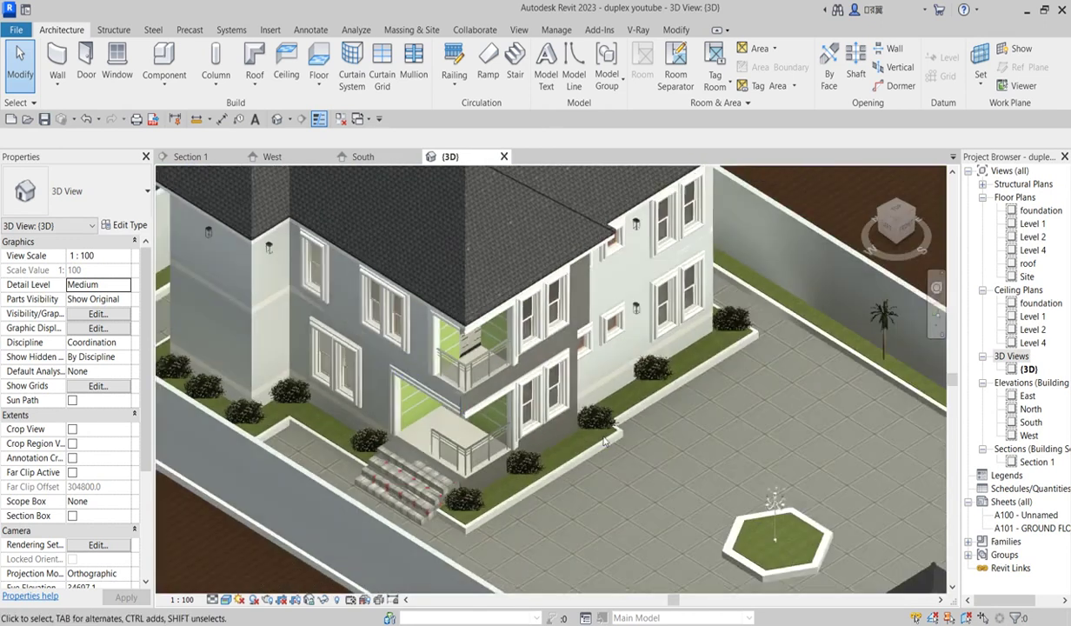
pyautogui.scroll(-3, 459, 402)
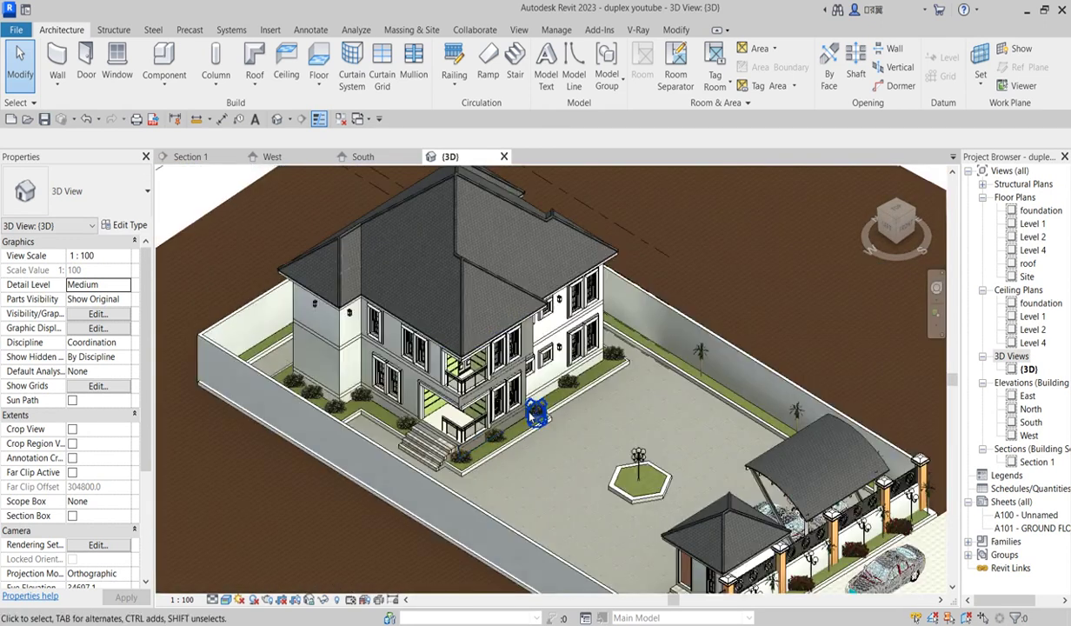
# Step: Open the foundation floor plan and start placing a perspective camera with the Camera tool
pyautogui.doubleClick(1037, 214)
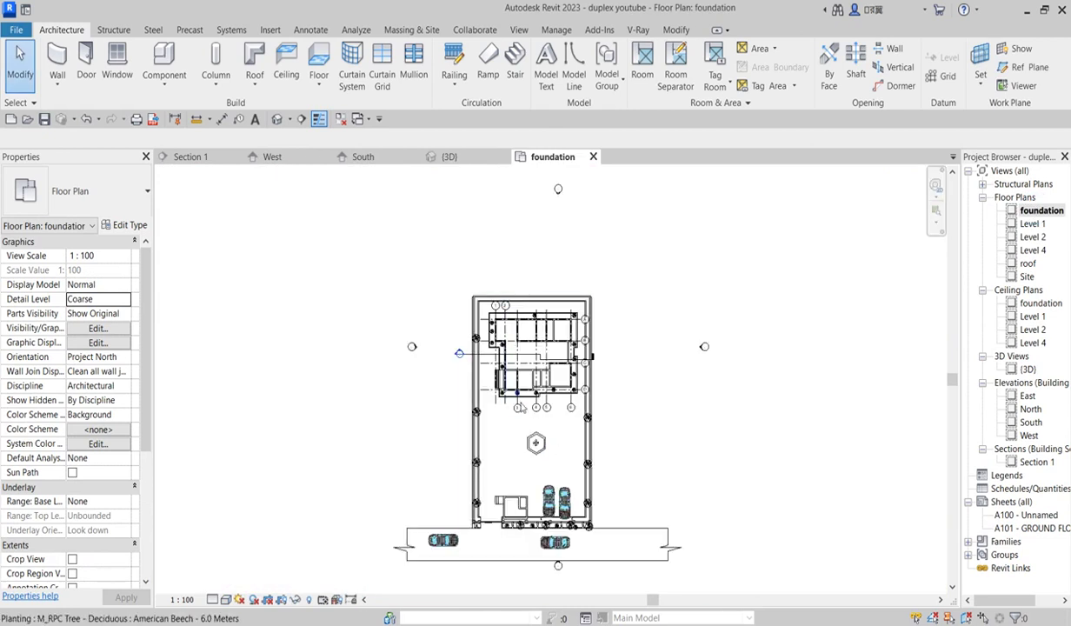
pyautogui.scroll(2, 519, 408)
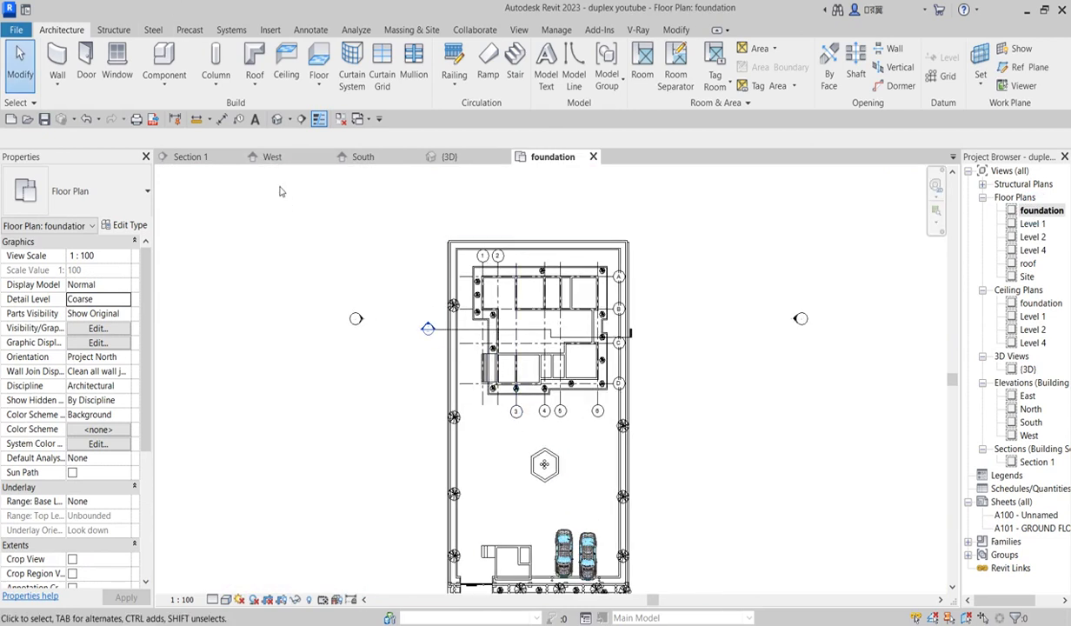
pyautogui.click(289, 119)
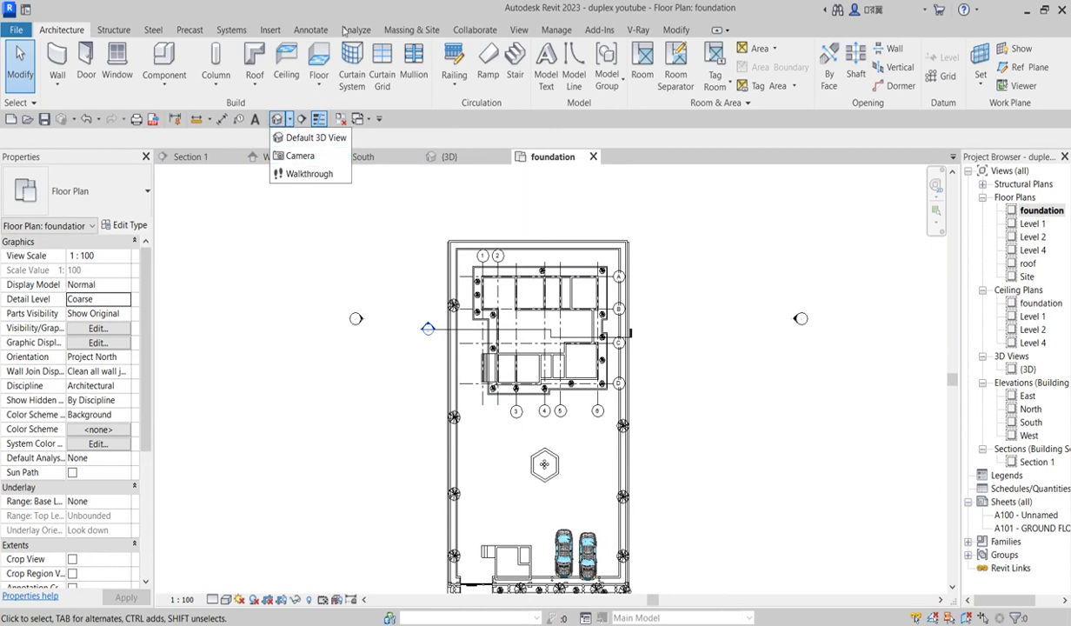
pyautogui.click(533, 33)
pyautogui.click(519, 30)
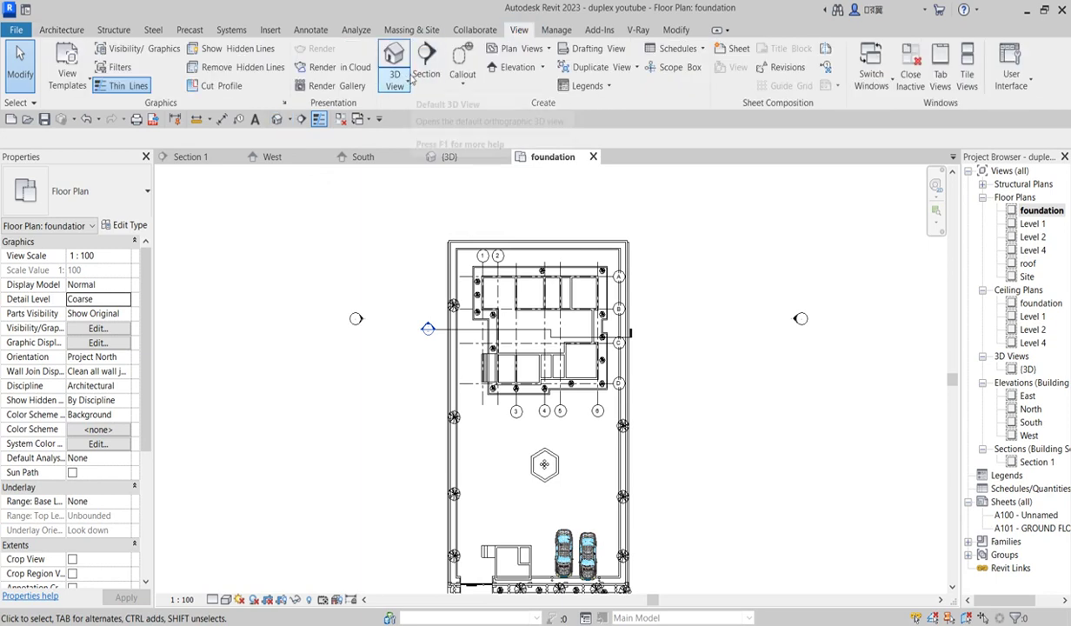
pyautogui.click(395, 82)
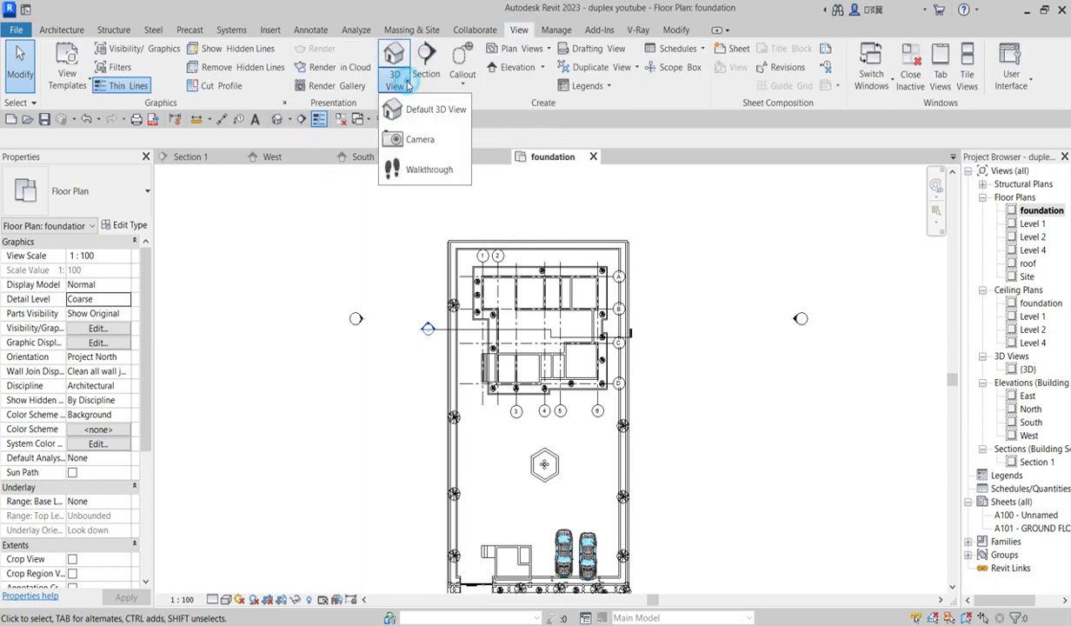
pyautogui.click(420, 139)
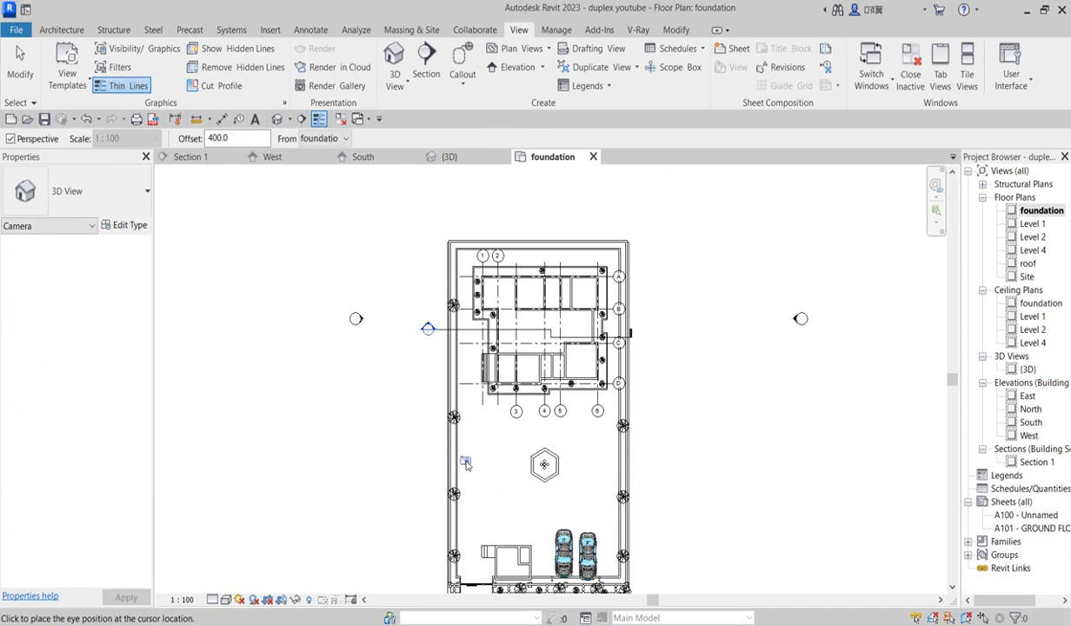
pyautogui.scroll(5, 476, 444)
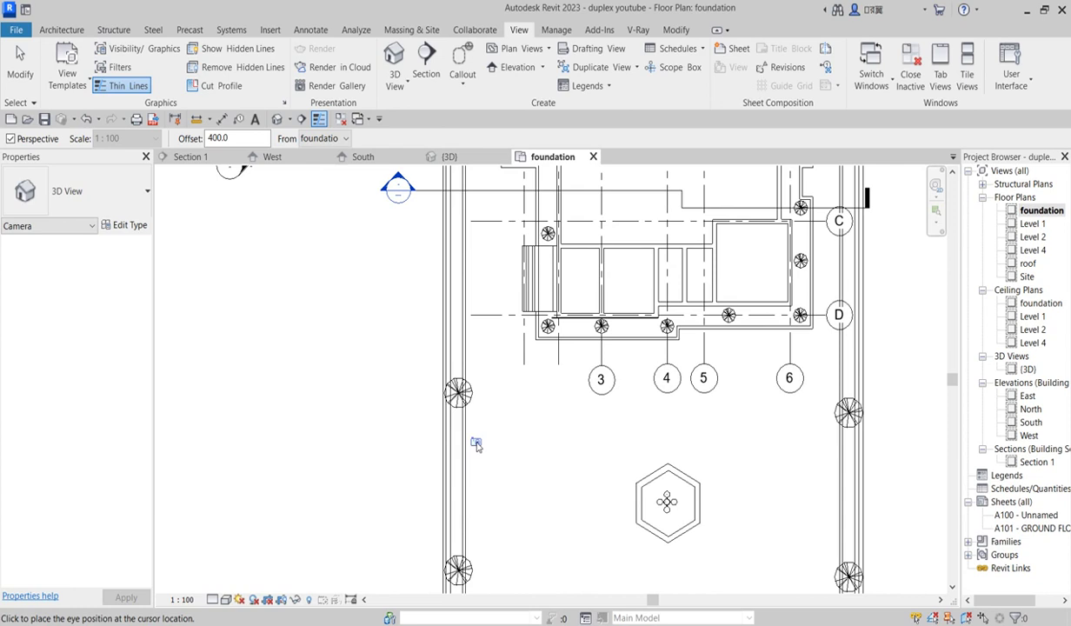
pyautogui.scroll(-5, 560, 312)
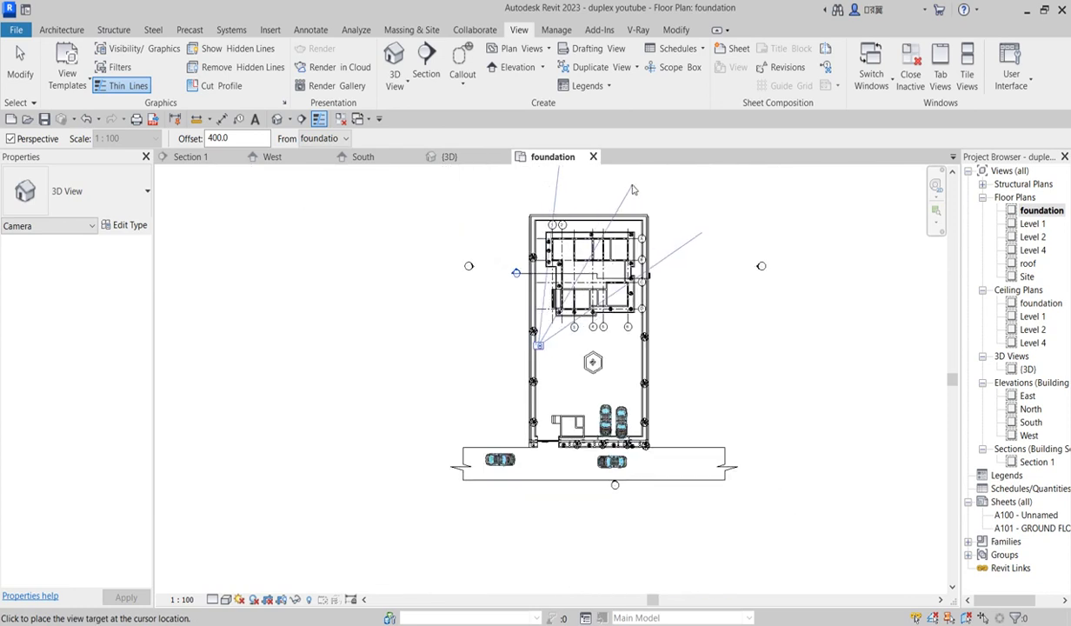
# Step: Place the camera target, then stretch the crop's top, sides and bottom to frame the whole house and roof
pyautogui.click(642, 178)
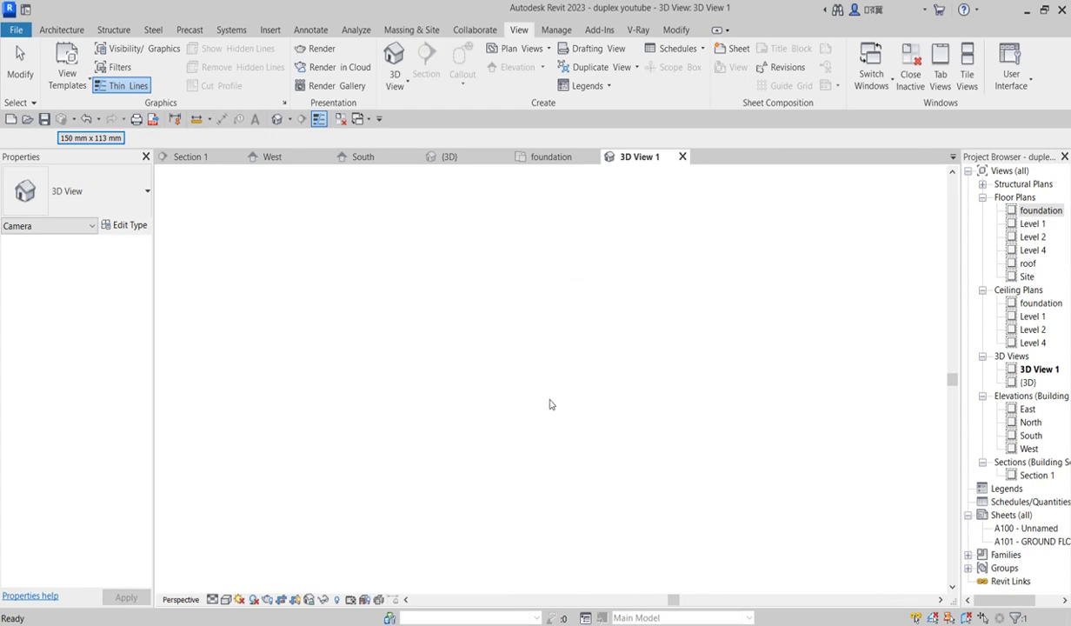
pyautogui.scroll(-2, 463, 503)
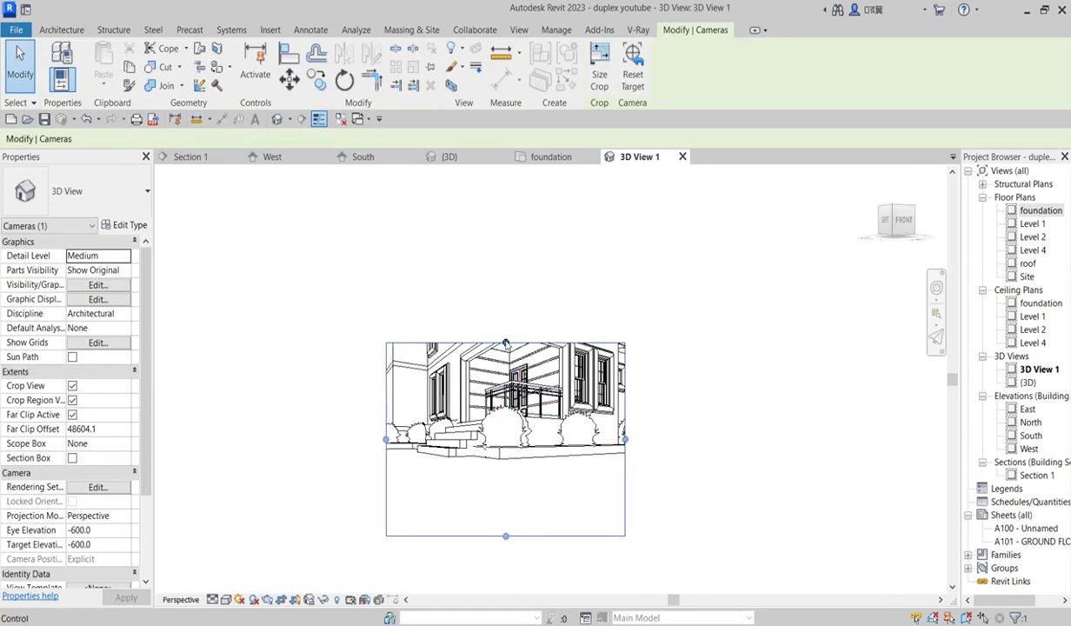
pyautogui.moveTo(505, 343); pyautogui.dragTo(504, 221)
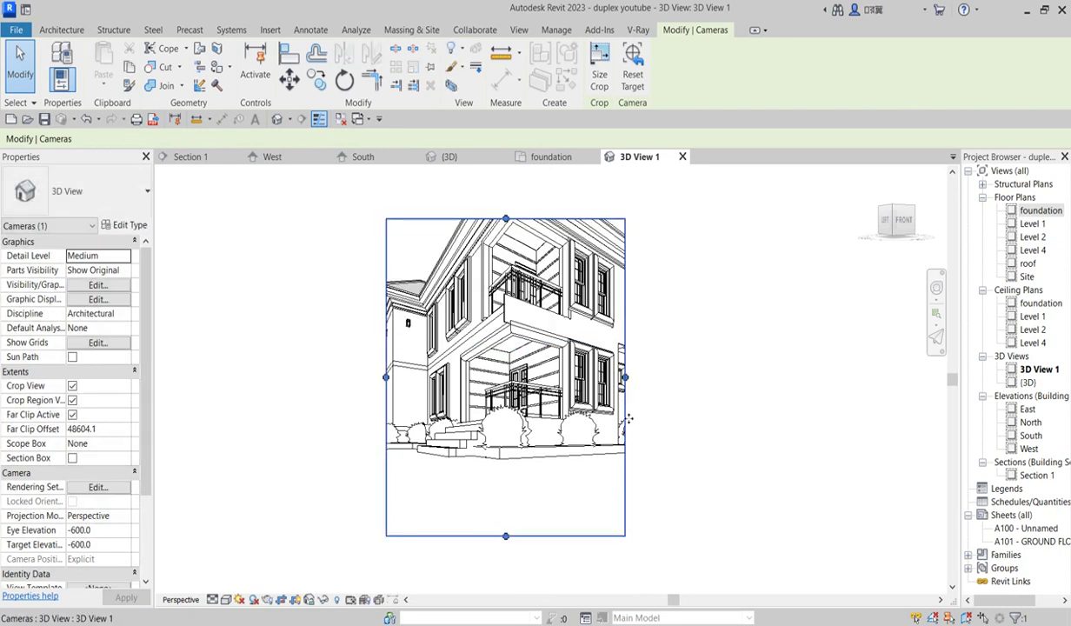
pyautogui.moveTo(625, 379); pyautogui.dragTo(732, 379)
pyautogui.moveTo(386, 387); pyautogui.dragTo(321, 386)
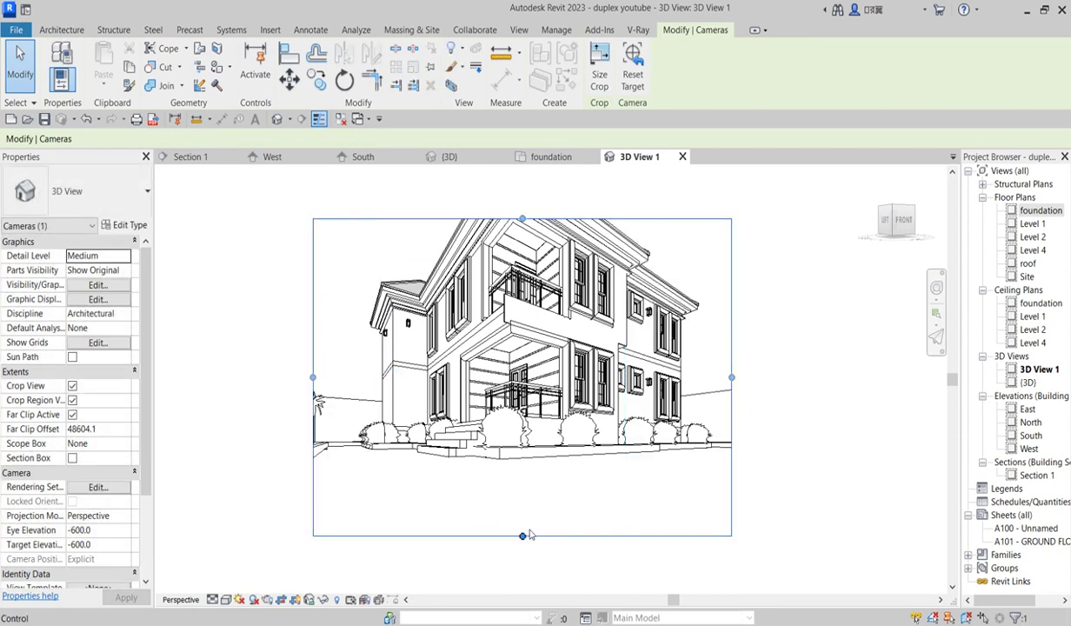
pyautogui.moveTo(523, 536); pyautogui.dragTo(522, 475)
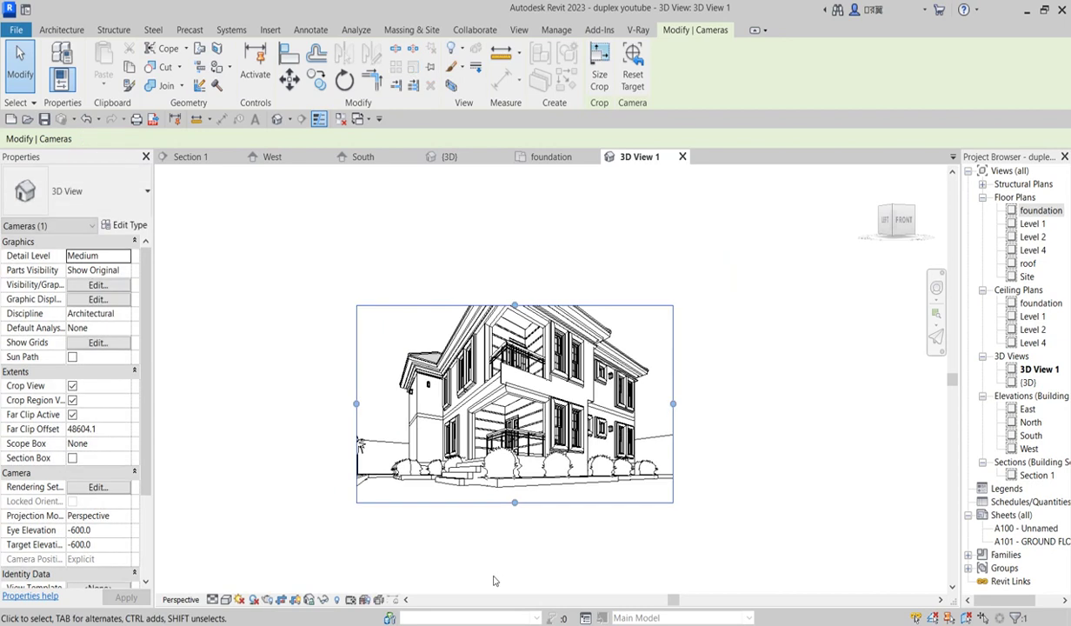
pyautogui.moveTo(511, 340); pyautogui.dragTo(511, 278)
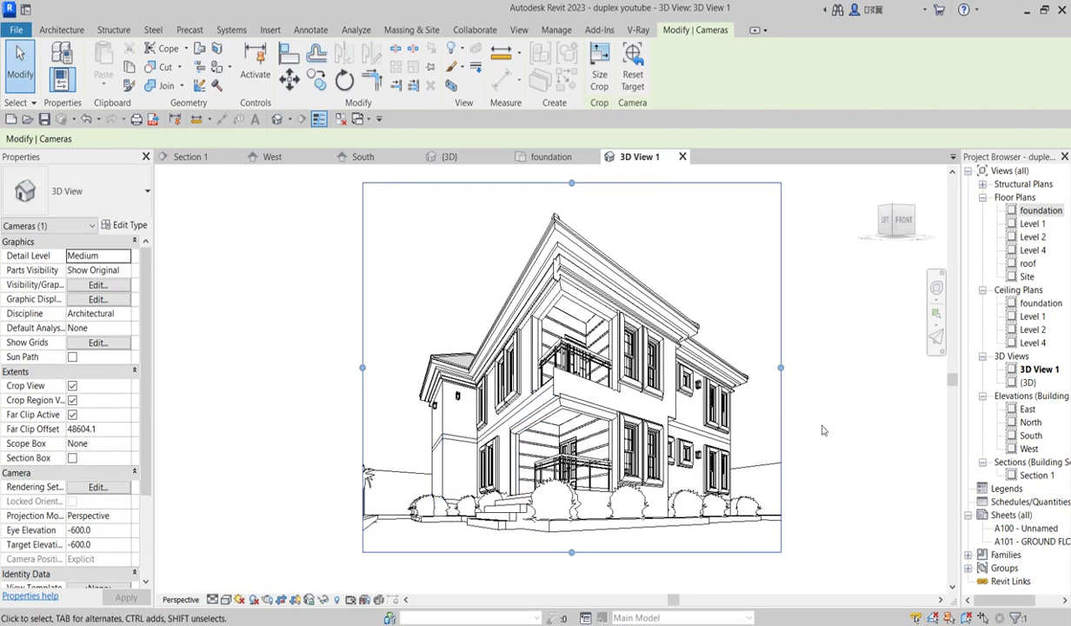
pyautogui.moveTo(781, 367); pyautogui.dragTo(797, 368)
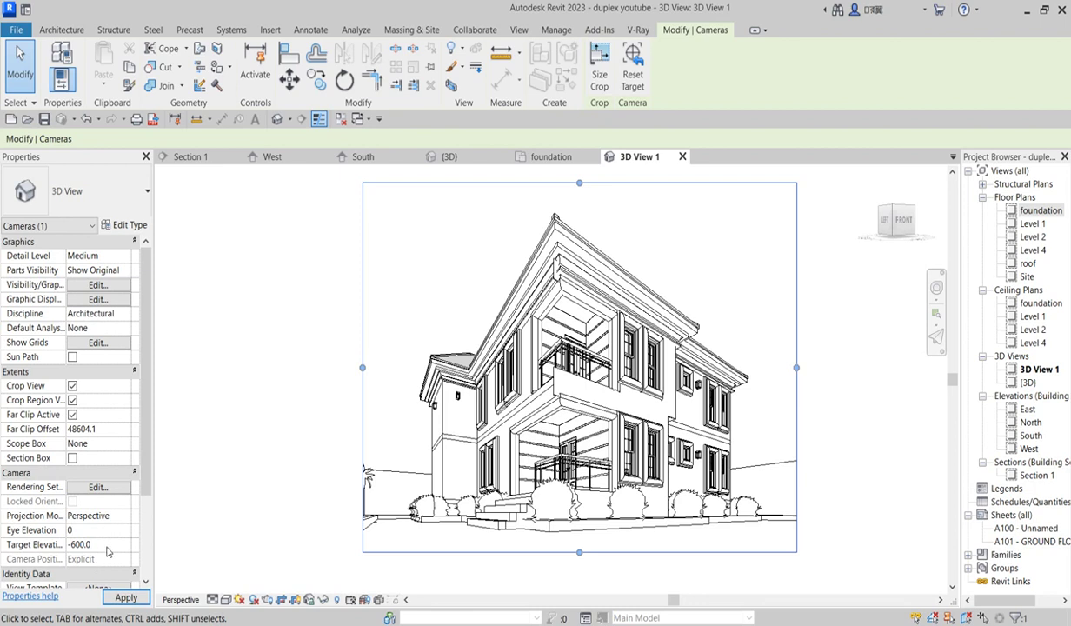
# Step: Set the camera's target elevation to 0
pyautogui.click(105, 545)
pyautogui.write('0')
pyautogui.press('Return')
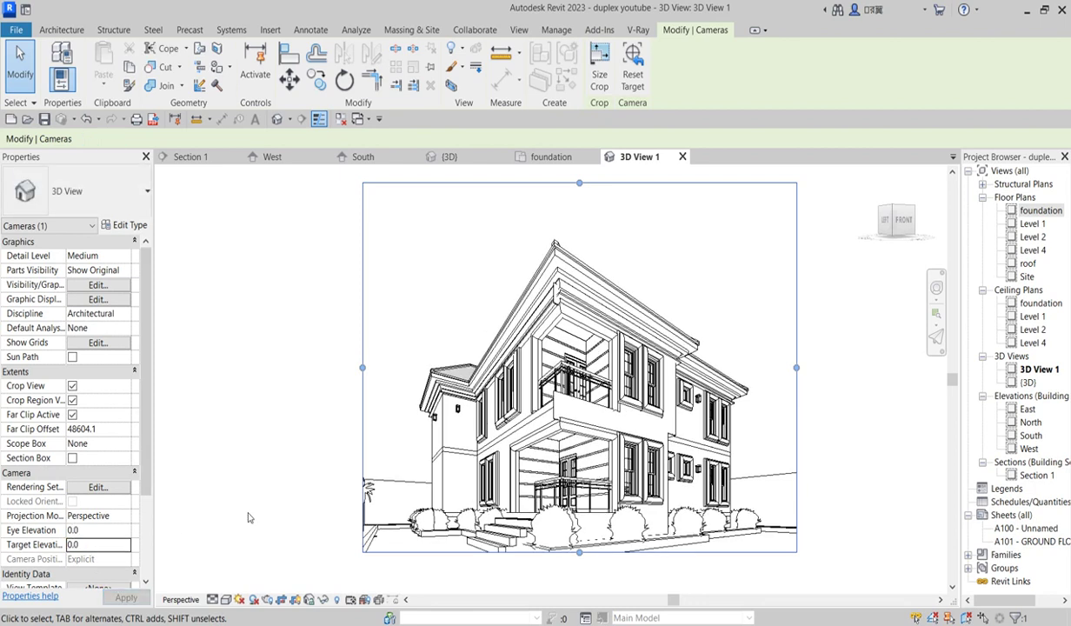
# Step: Adjust the crop's top, bottom, left and right edges to fit the house snugly, then deselect
pyautogui.scroll(2, 592, 267)
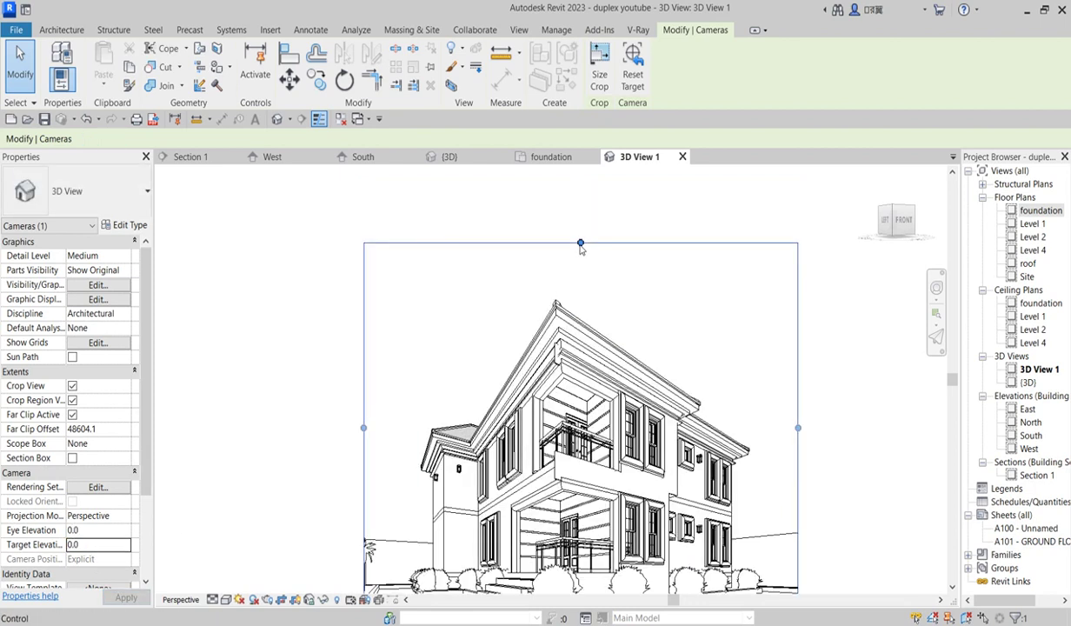
pyautogui.moveTo(580, 244); pyautogui.dragTo(580, 280)
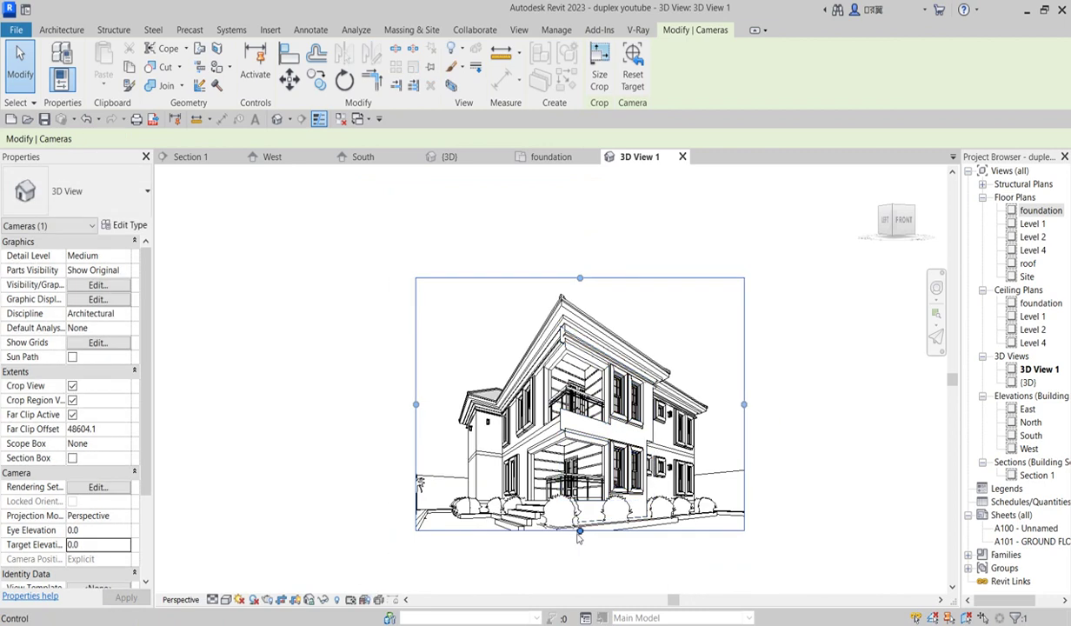
pyautogui.moveTo(579, 532); pyautogui.dragTo(548, 537)
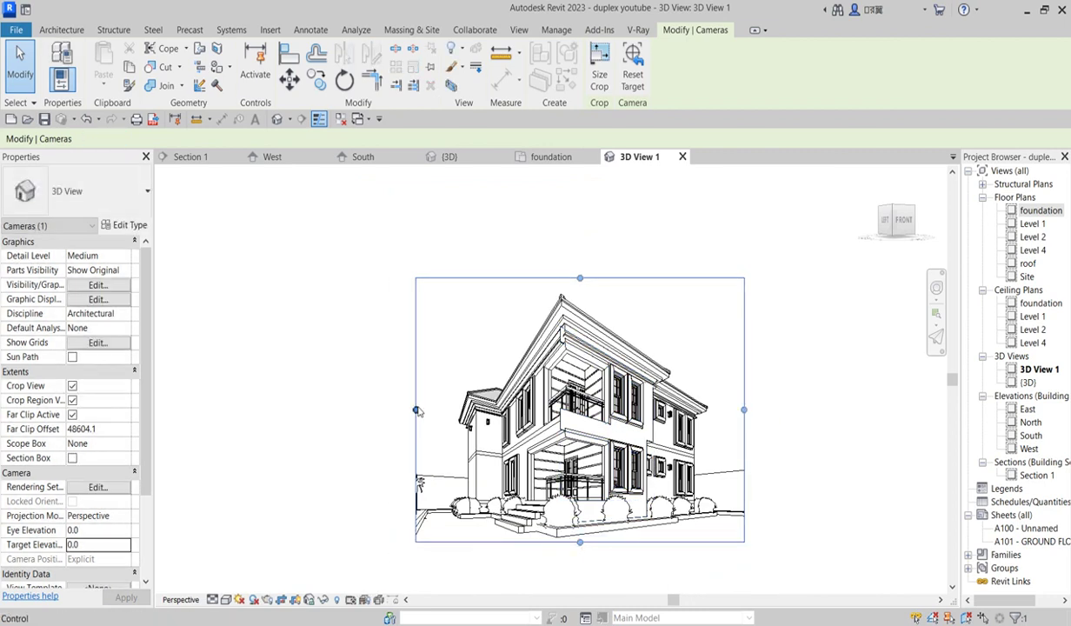
pyautogui.moveTo(416, 415); pyautogui.dragTo(408, 412)
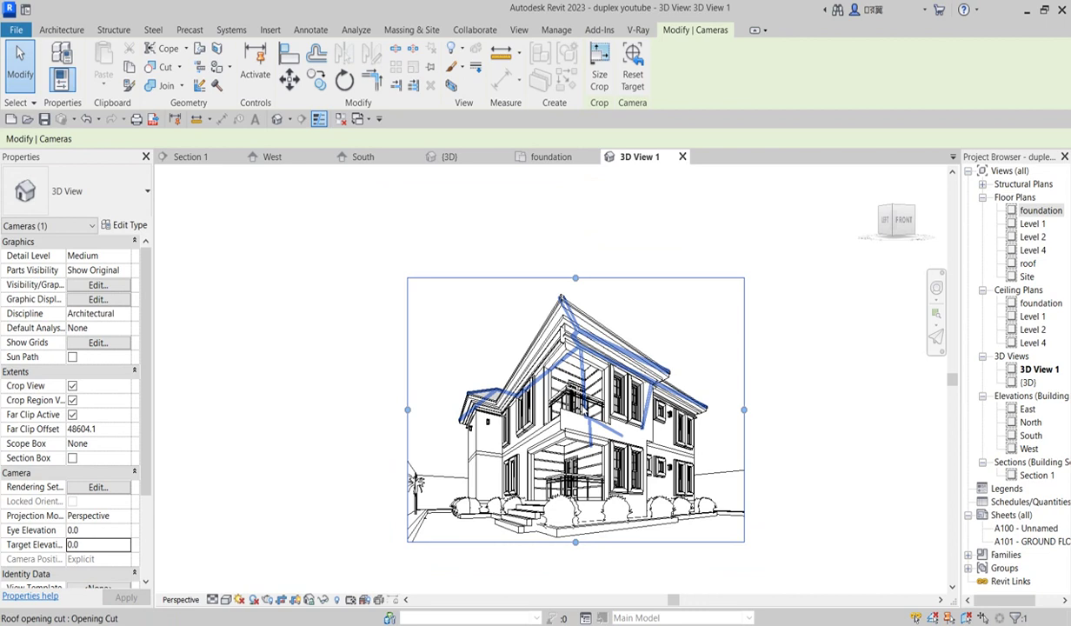
pyautogui.moveTo(745, 412); pyautogui.dragTo(747, 414)
pyautogui.click(792, 418)
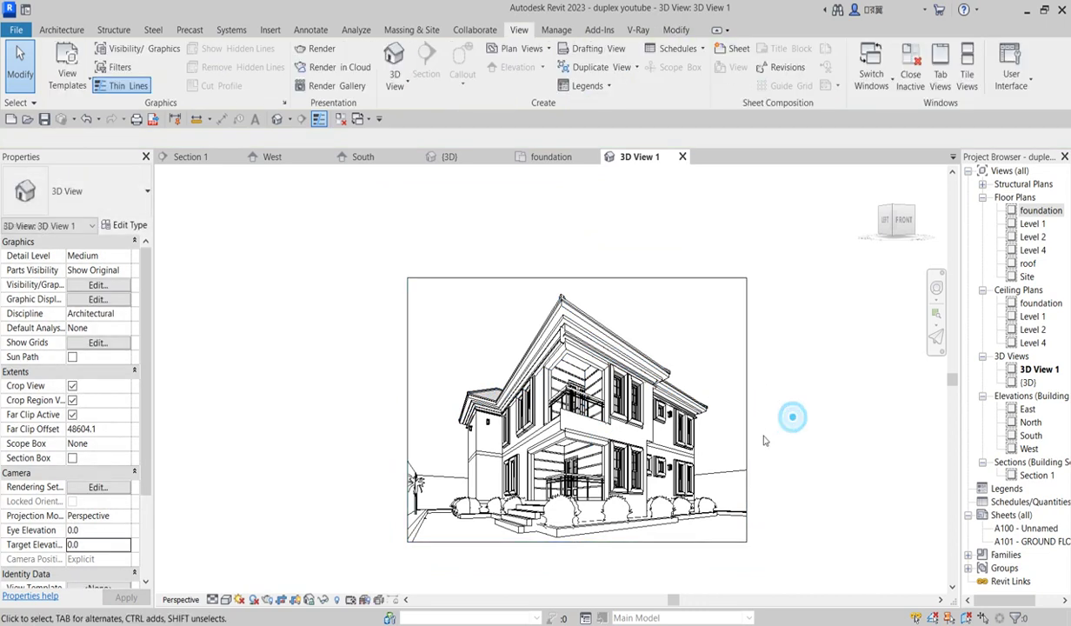
# Step: Zoom to fit the crop, switch to the Realistic visual style, and select the 200mm balcony wall
pyautogui.rightClick(691, 337)
pyautogui.click(728, 494)
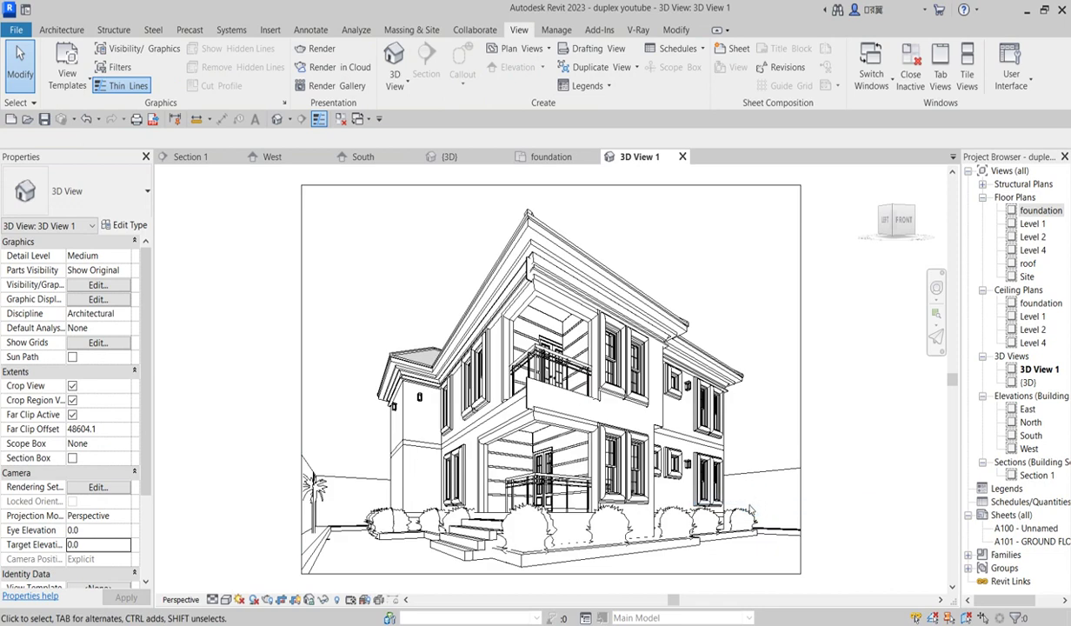
pyautogui.click(225, 600)
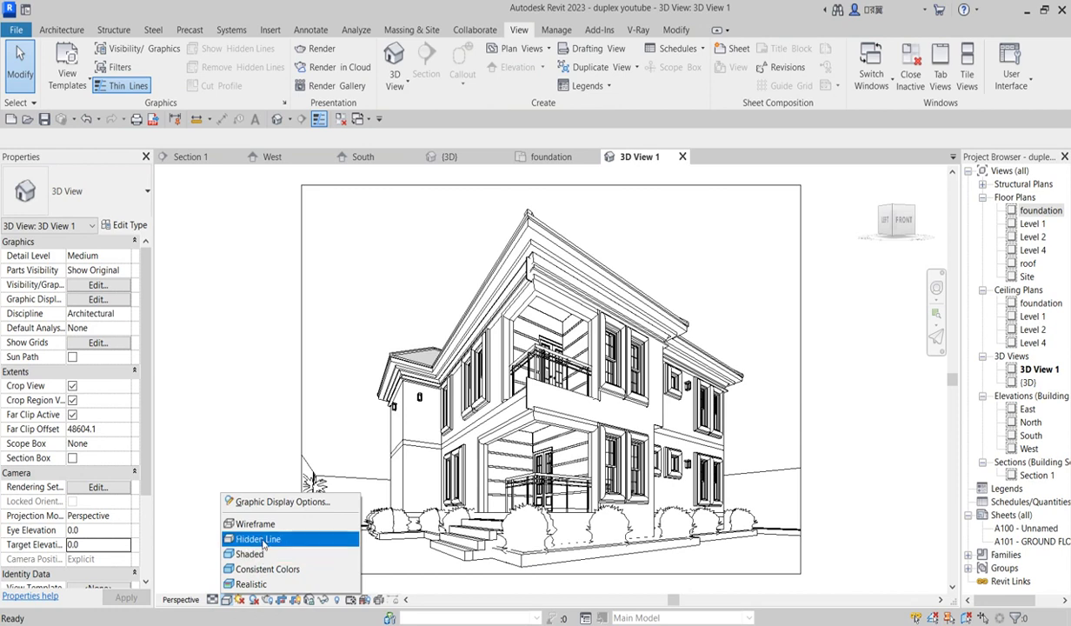
pyautogui.click(251, 583)
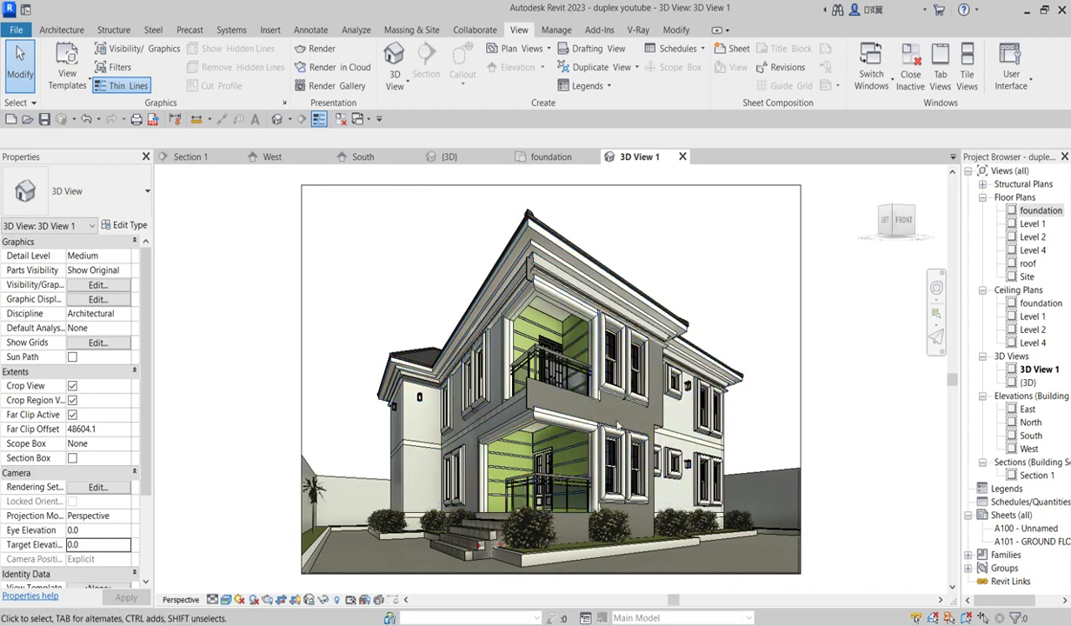
pyautogui.click(529, 402)
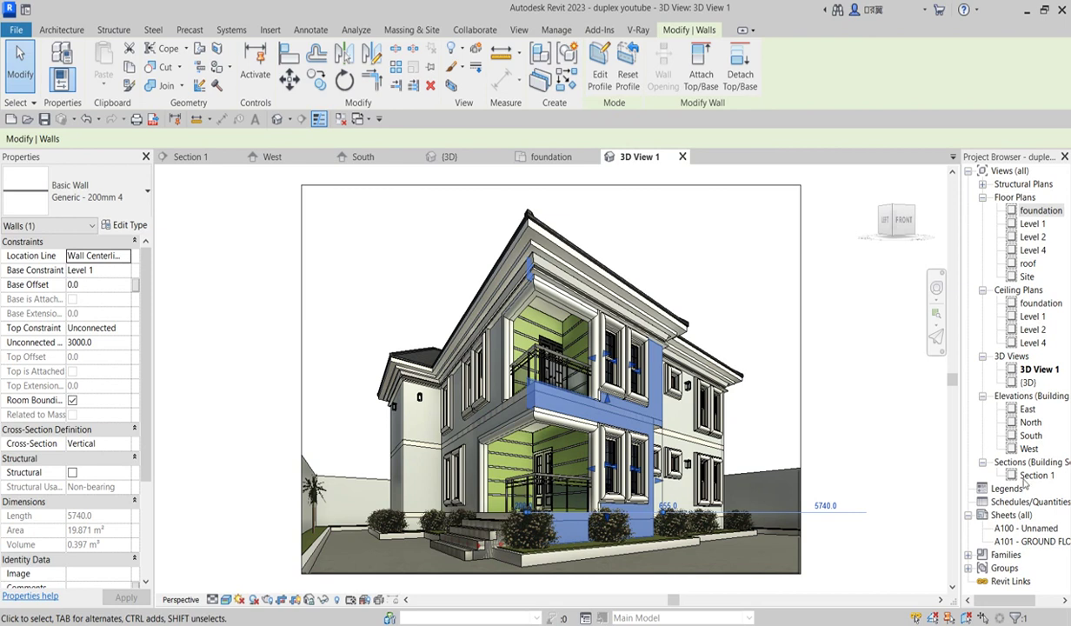
# Step: Open the South elevation and start editing the selected 200mm wall's profile
pyautogui.doubleClick(1029, 435)
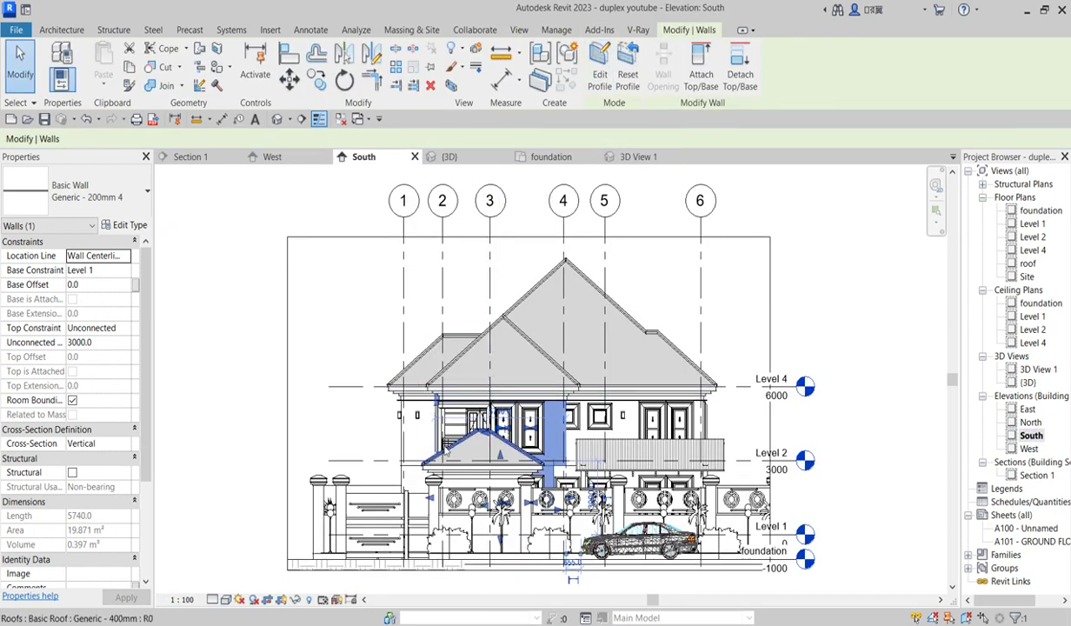
pyautogui.scroll(2, 441, 448)
pyautogui.scroll(3, 442, 548)
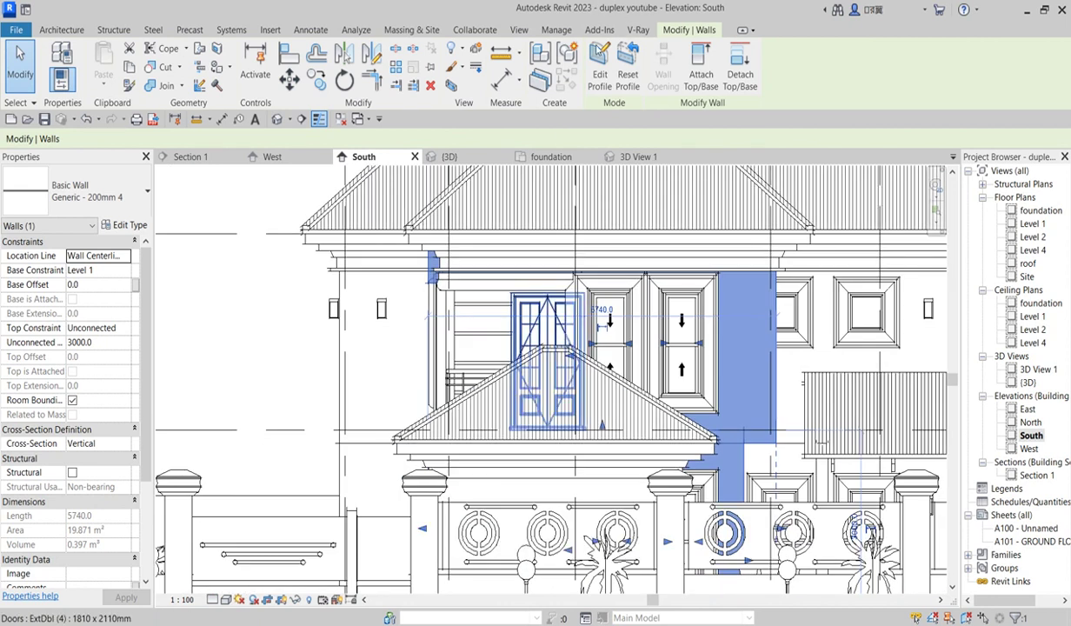
pyautogui.click(602, 59)
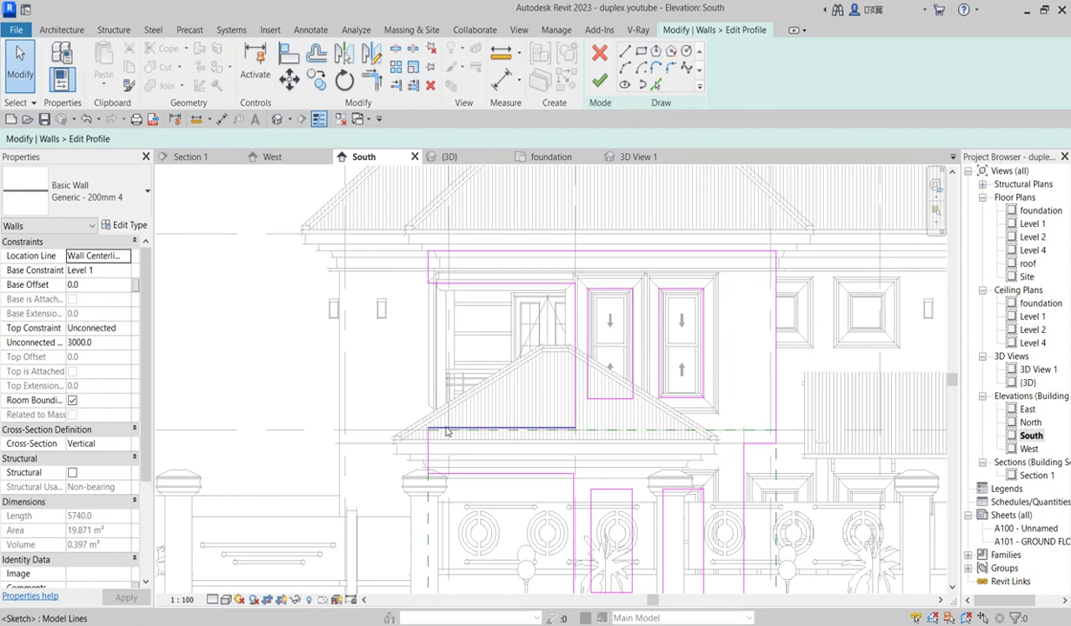
pyautogui.scroll(1, 437, 282)
# Step: Align the profile's left sketch edge to the roof facia and finish the profile edit
pyautogui.click(290, 55)
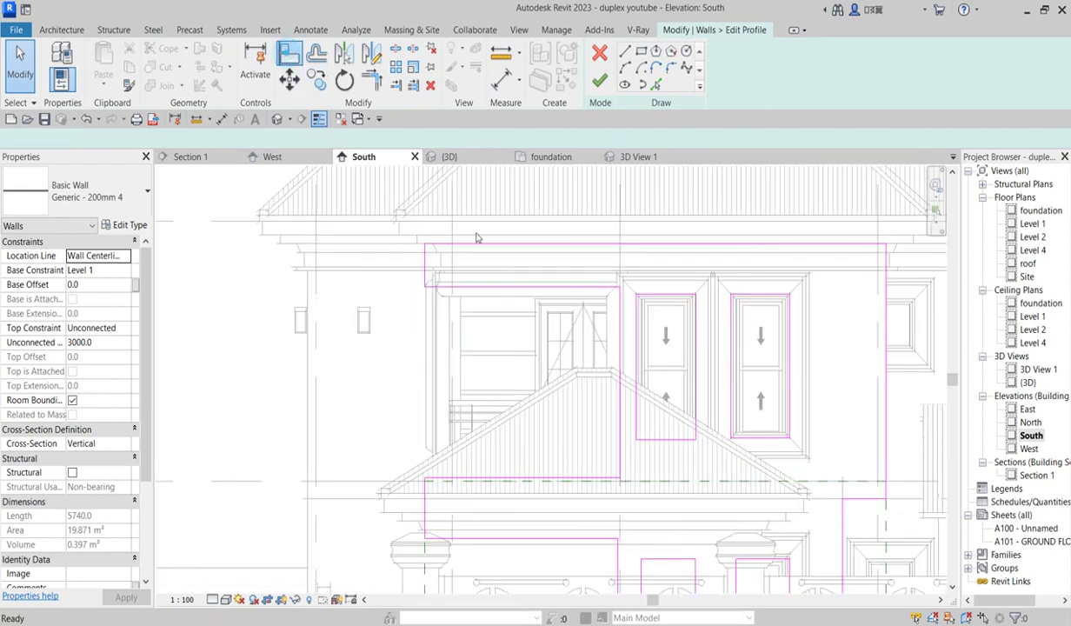
pyautogui.scroll(1, 450, 271)
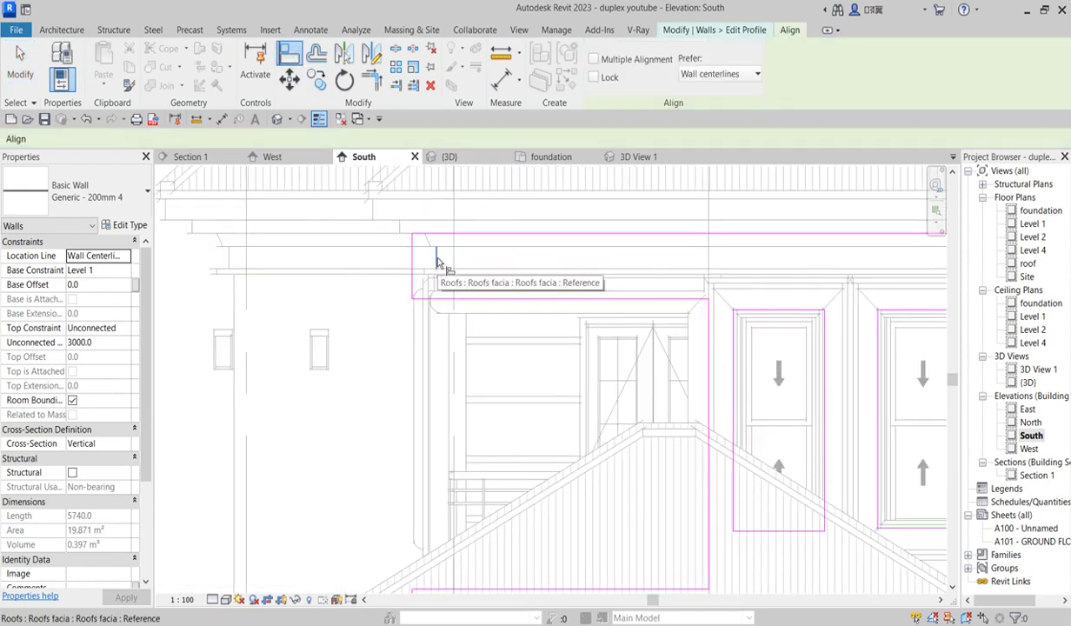
pyautogui.click(437, 262)
pyautogui.click(414, 257)
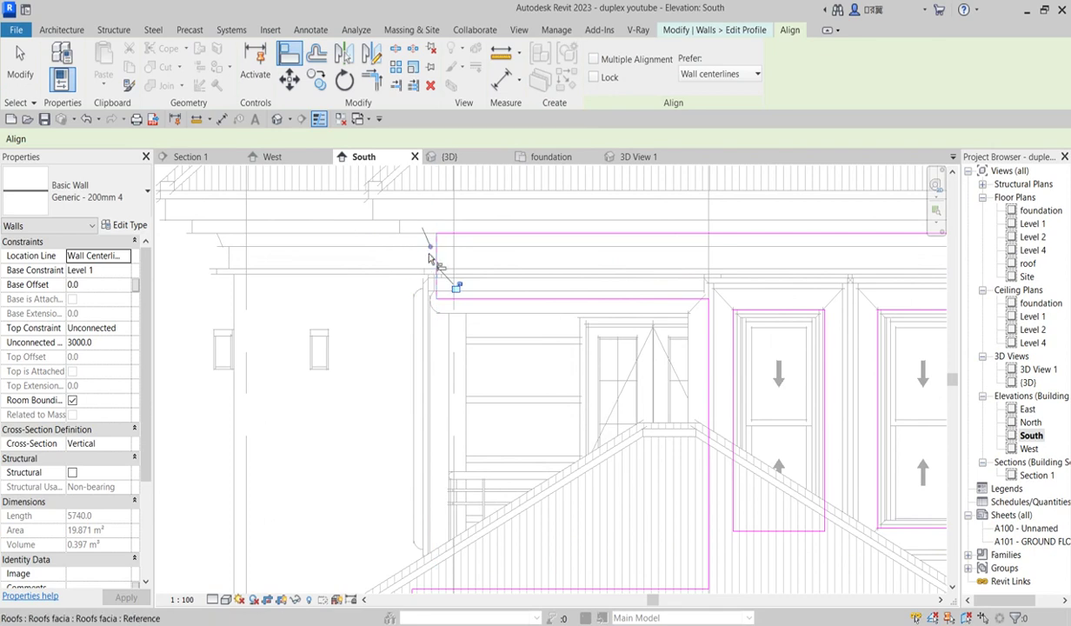
pyautogui.scroll(-2, 438, 258)
pyautogui.scroll(3, 443, 470)
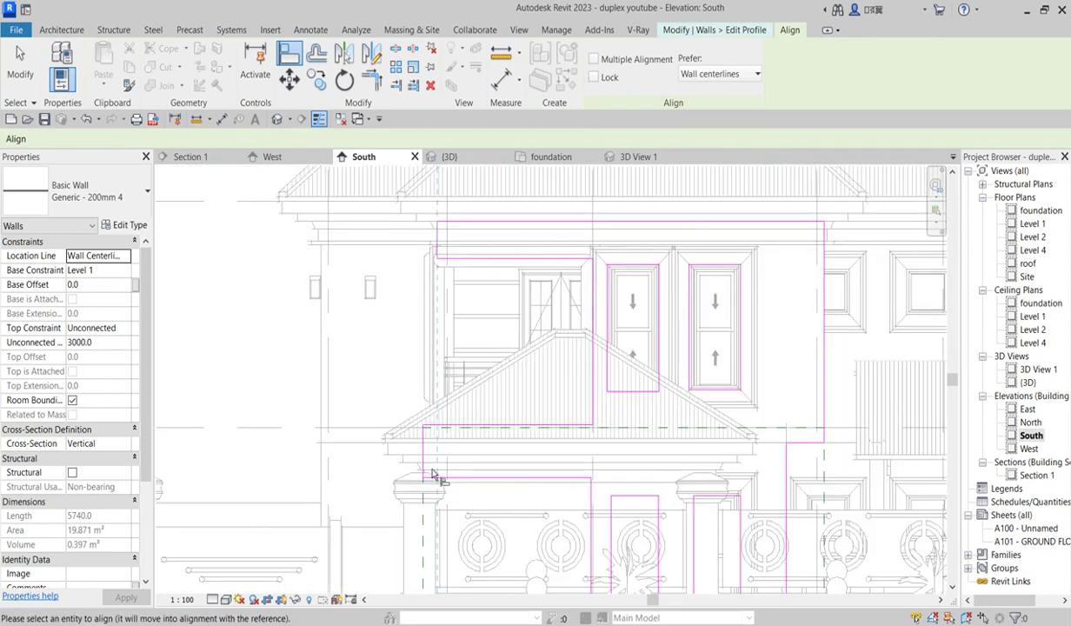
pyautogui.click(418, 448)
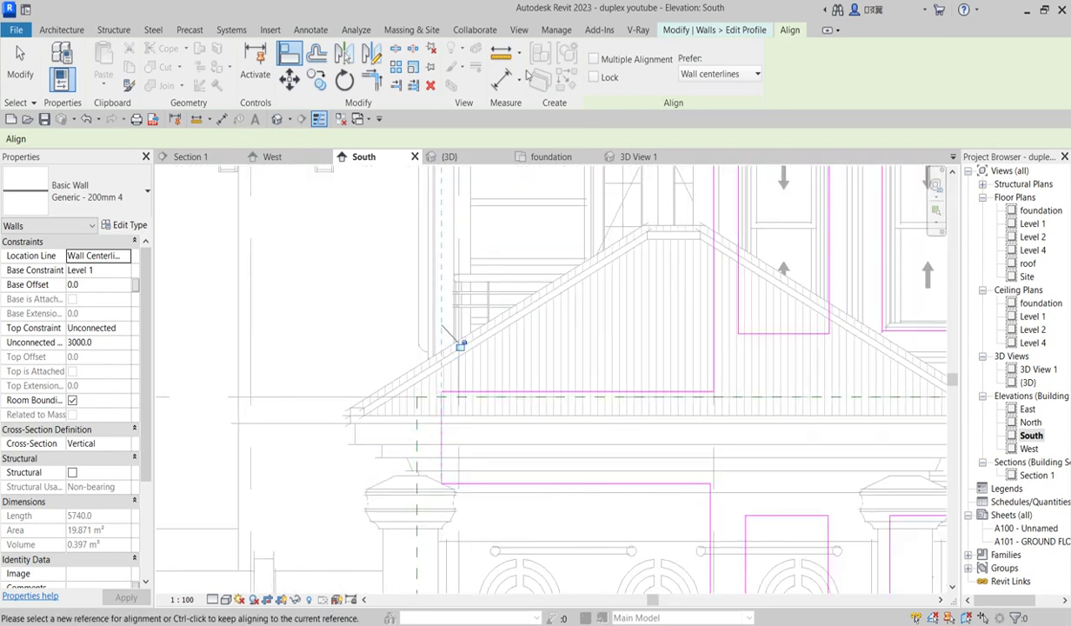
pyautogui.rightClick(345, 260)
pyautogui.click(358, 261)
pyautogui.rightClick(384, 230)
pyautogui.click(417, 242)
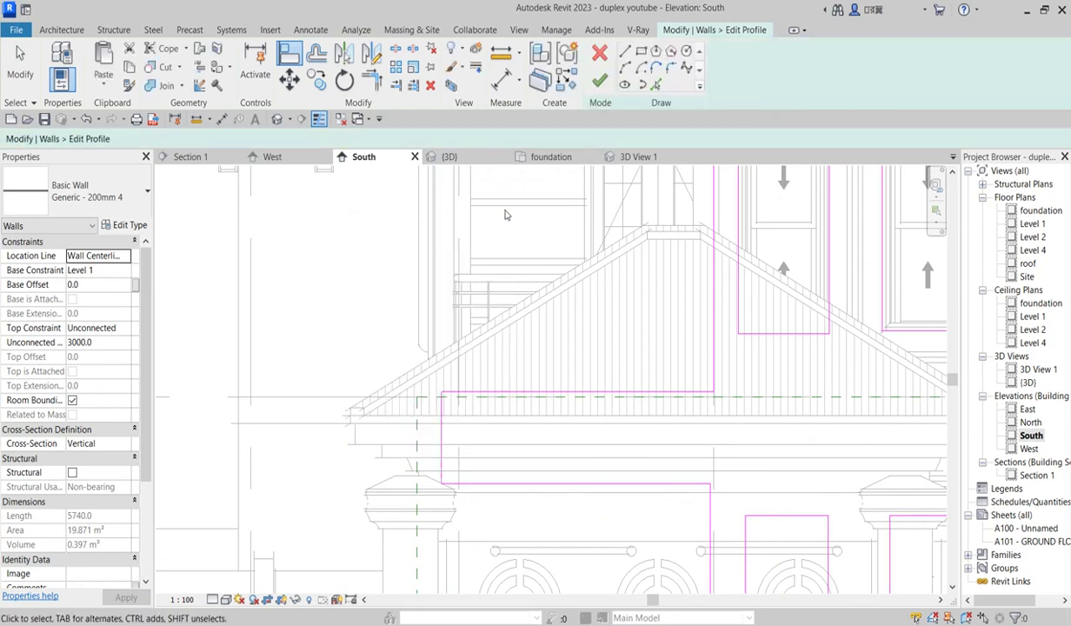
pyautogui.scroll(2, 504, 261)
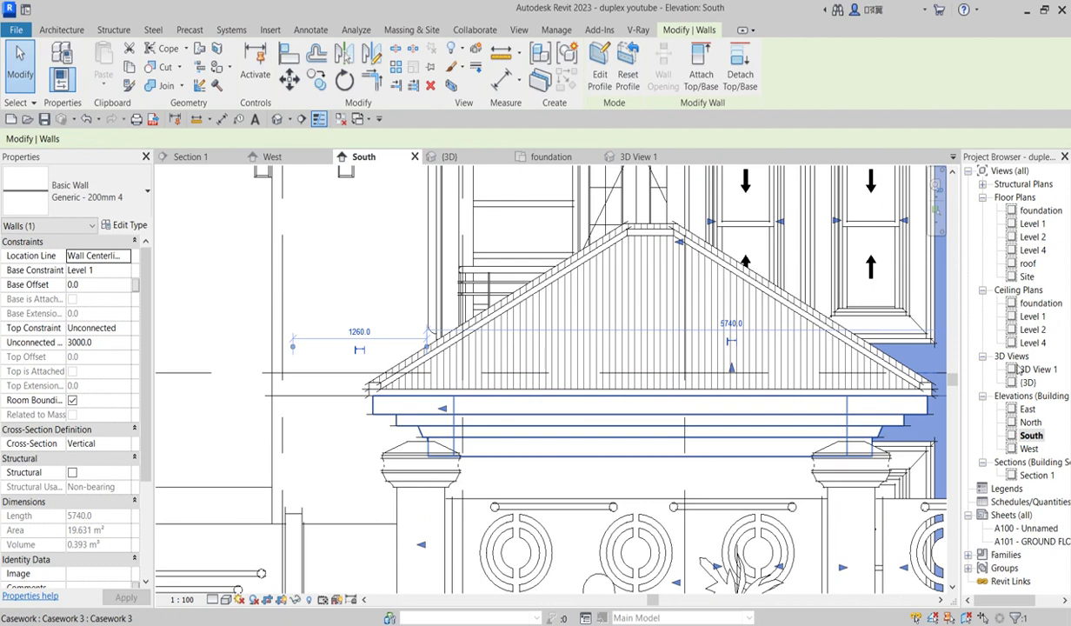
# Step: Open 3D View 1 and inspect the wall's new gable-shaped profile
pyautogui.doubleClick(1039, 370)
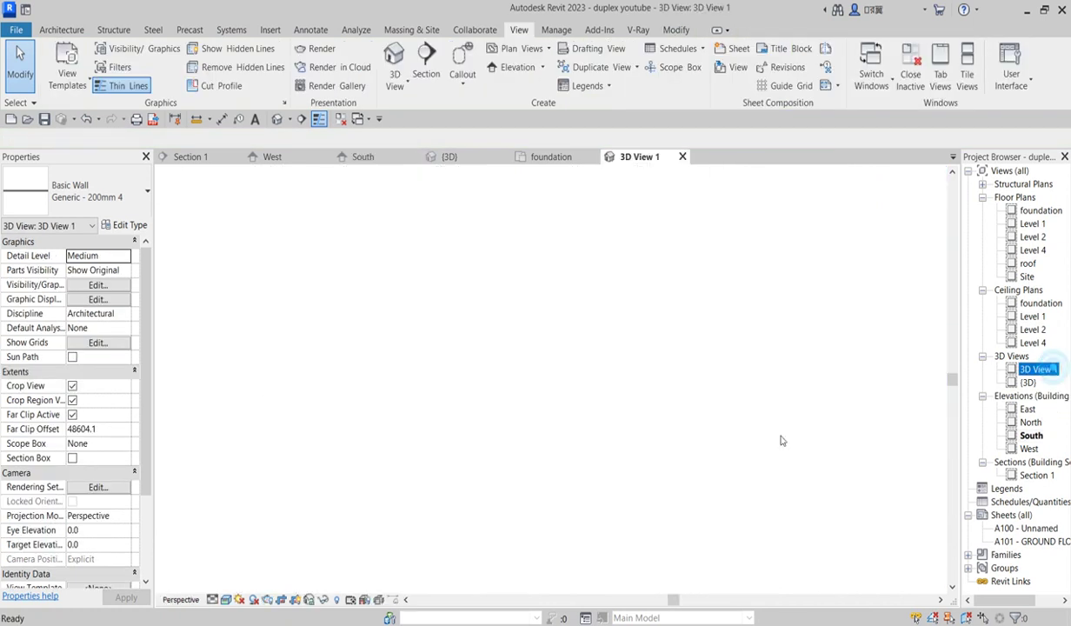
pyautogui.click(598, 421)
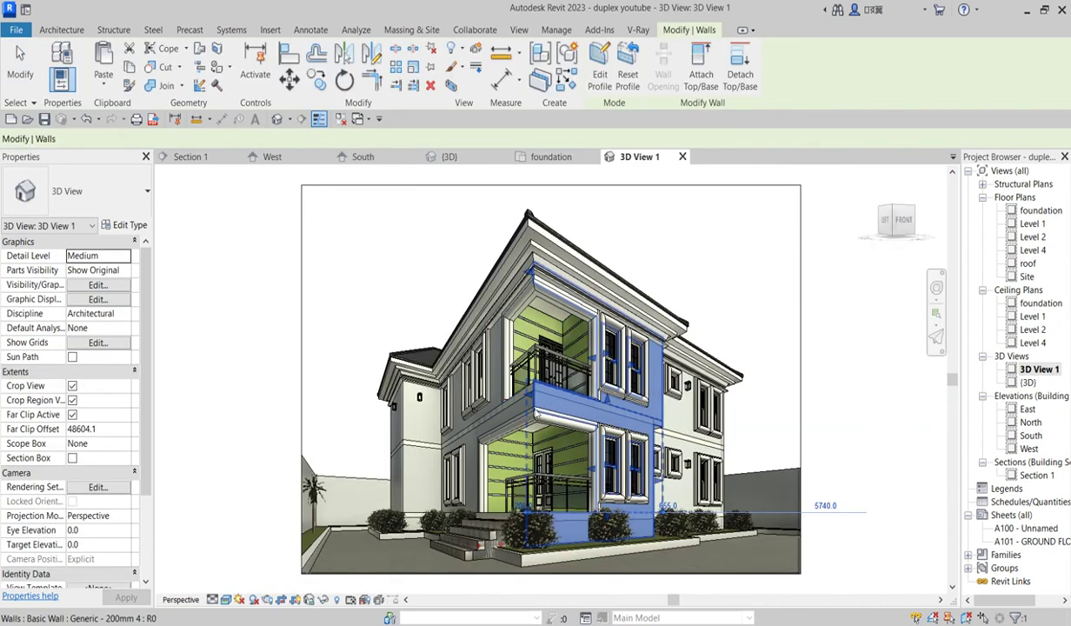
pyautogui.scroll(3, 598, 421)
pyautogui.scroll(3, 574, 419)
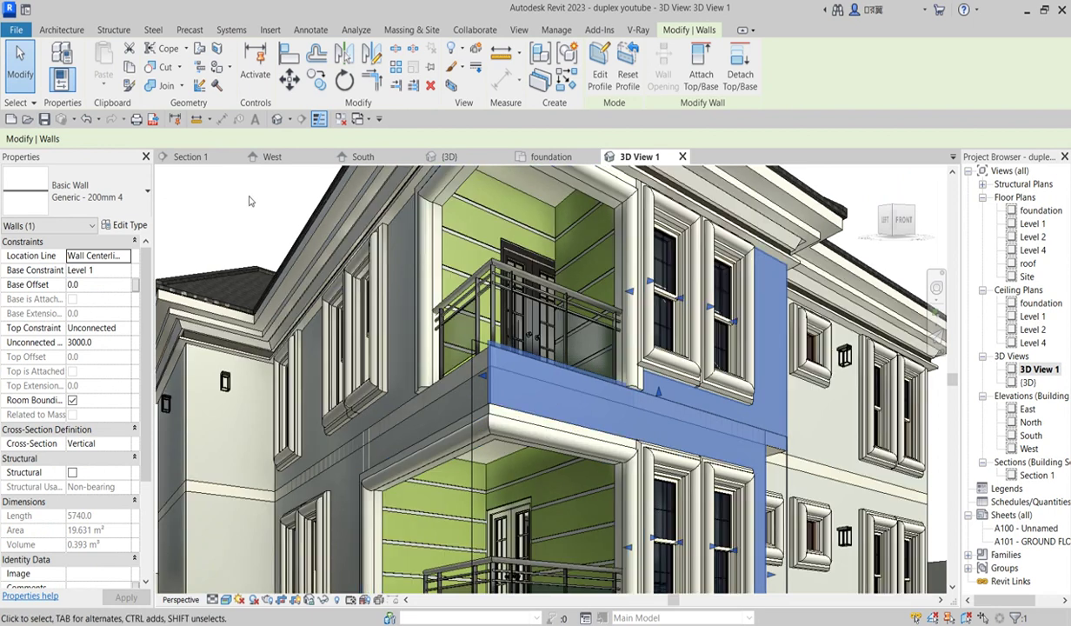
pyautogui.press('Escape')
pyautogui.scroll(-6, 542, 416)
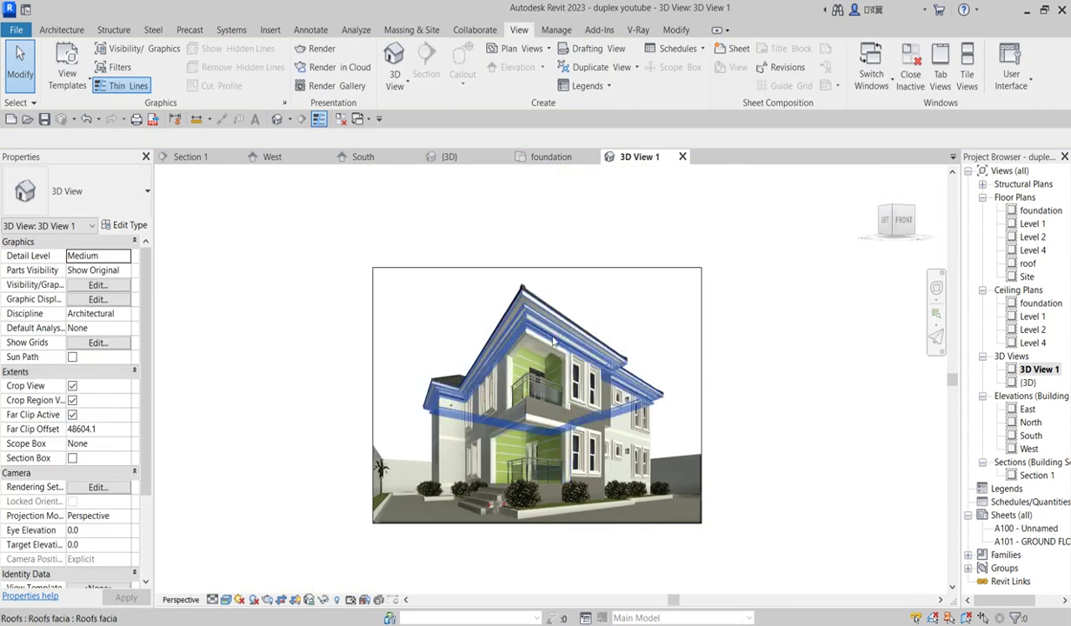
pyautogui.scroll(3, 544, 329)
pyautogui.scroll(-3, 565, 365)
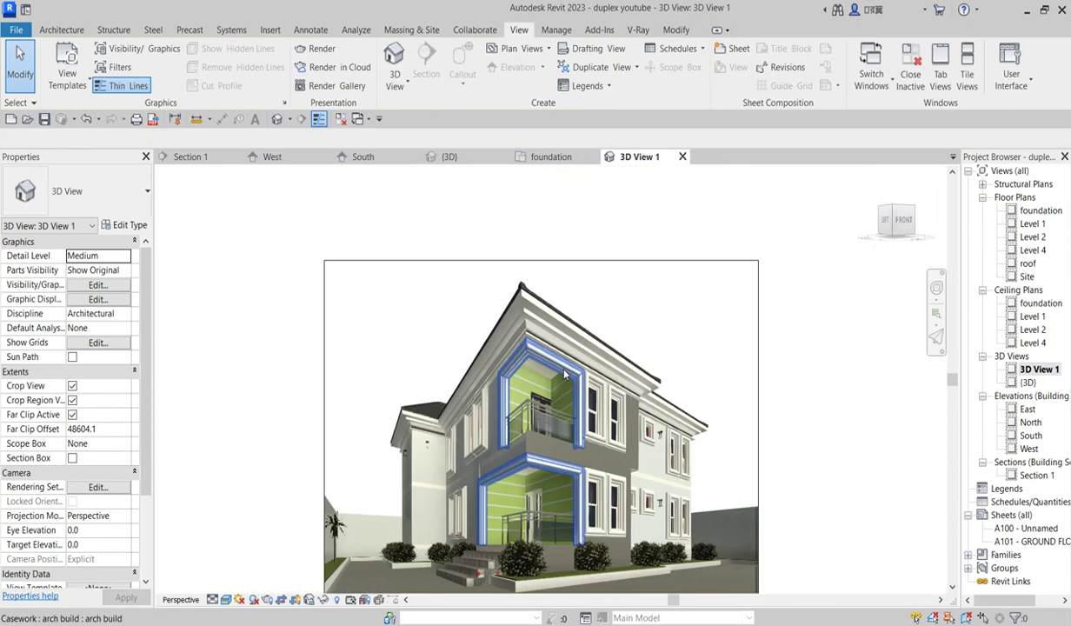
pyautogui.scroll(2, 646, 476)
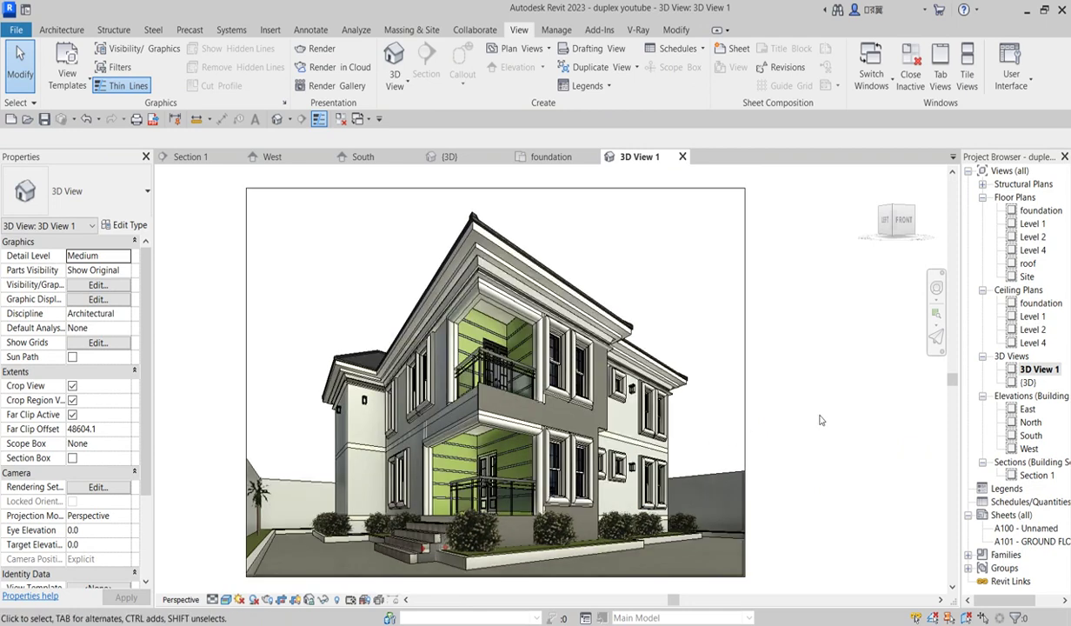
pyautogui.scroll(-3, 793, 405)
# Step: Rename 3D View 1 to 'building shot'
pyautogui.rightClick(1039, 370)
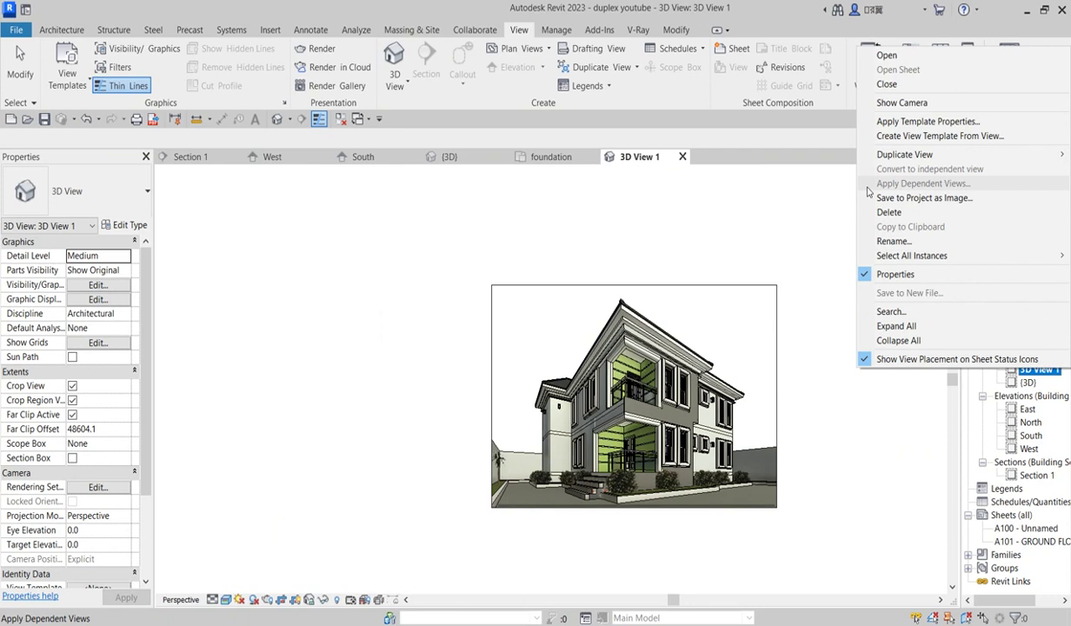
pyautogui.click(893, 240)
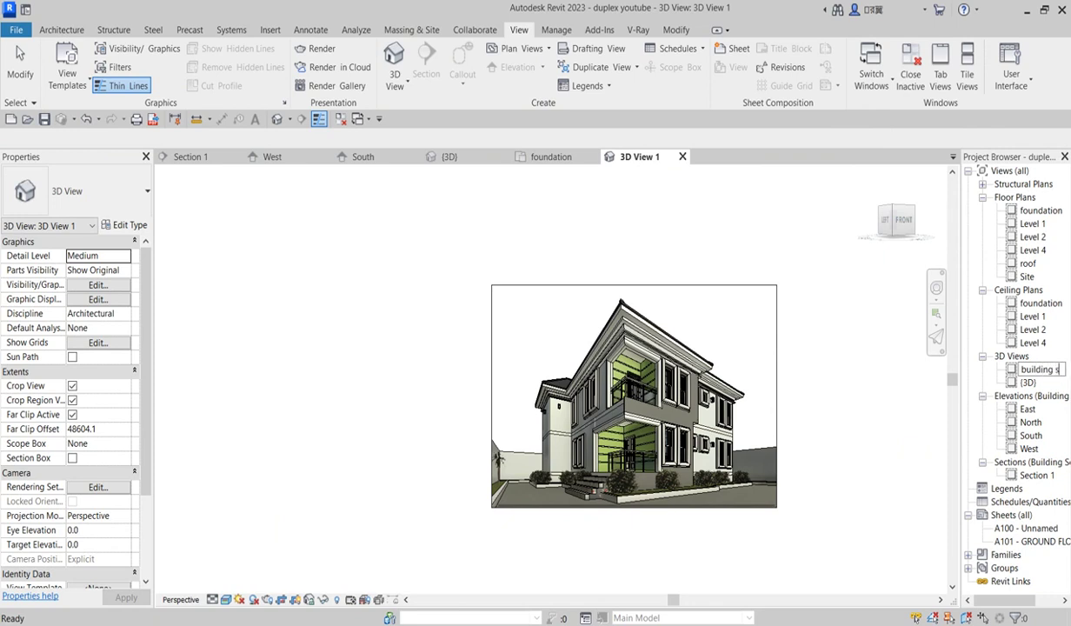
pyautogui.write('ot')
pyautogui.press('Return')
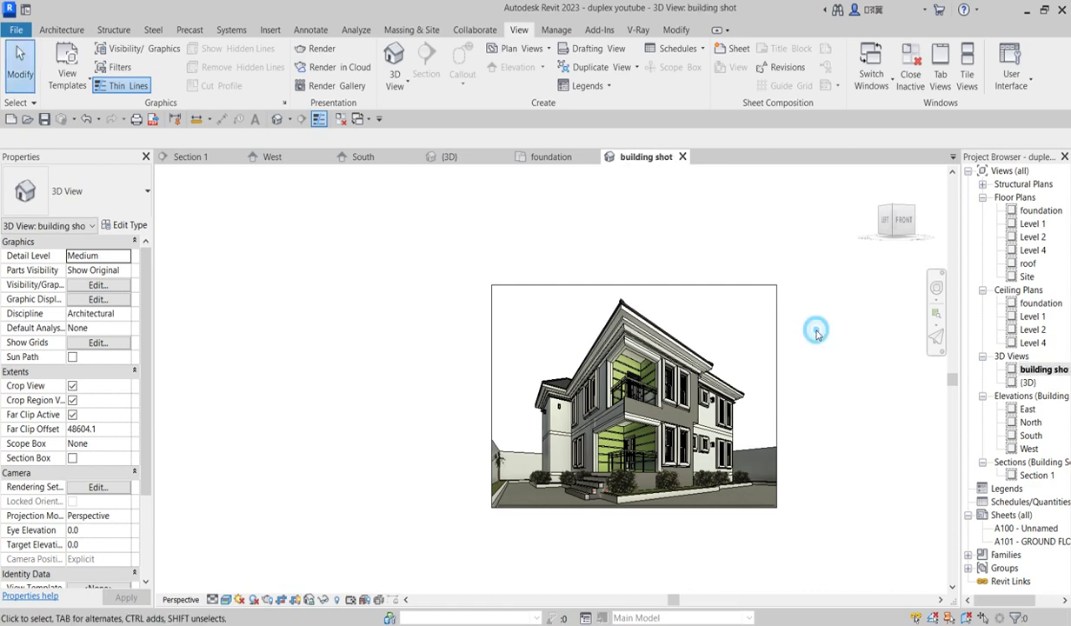
# Step: On the foundation plan, place a new camera in front of the house aimed at it
pyautogui.doubleClick(1040, 211)
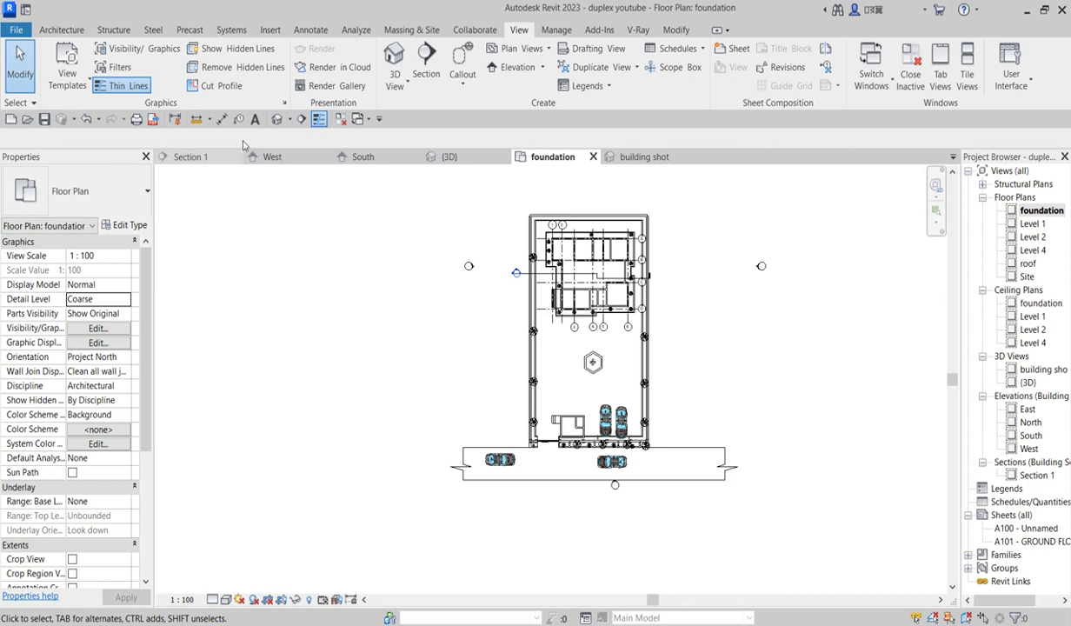
pyautogui.click(292, 123)
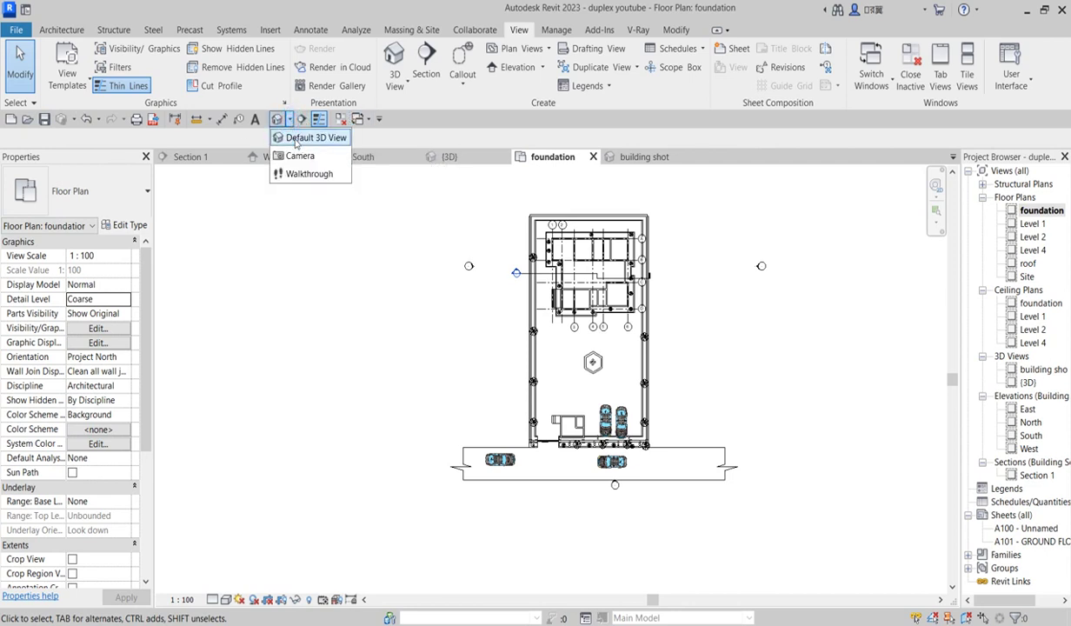
pyautogui.click(299, 157)
pyautogui.scroll(-2, 631, 450)
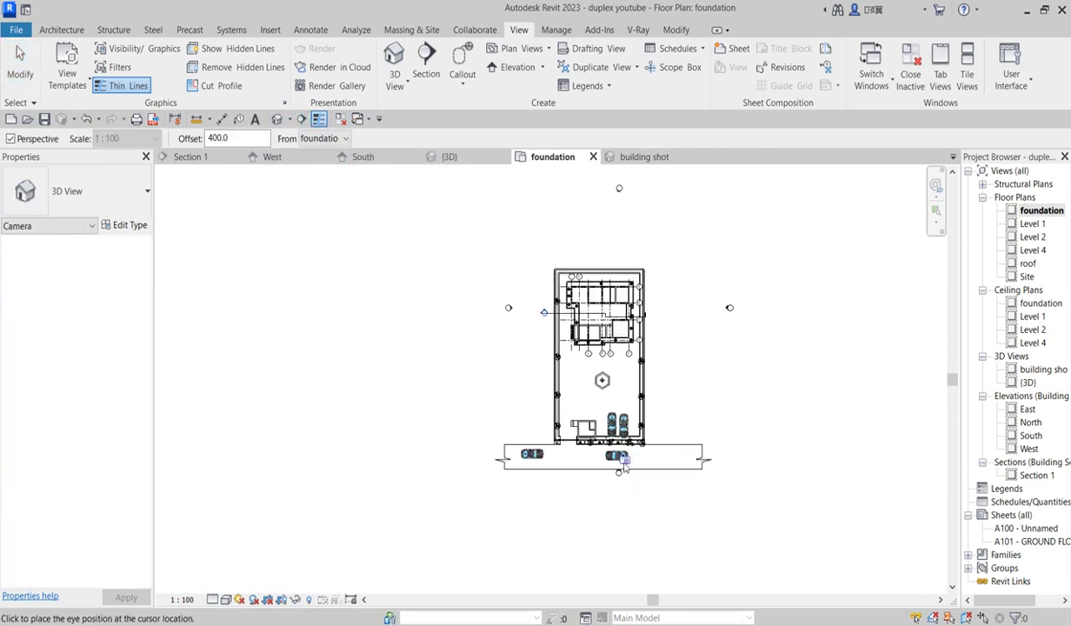
pyautogui.click(612, 528)
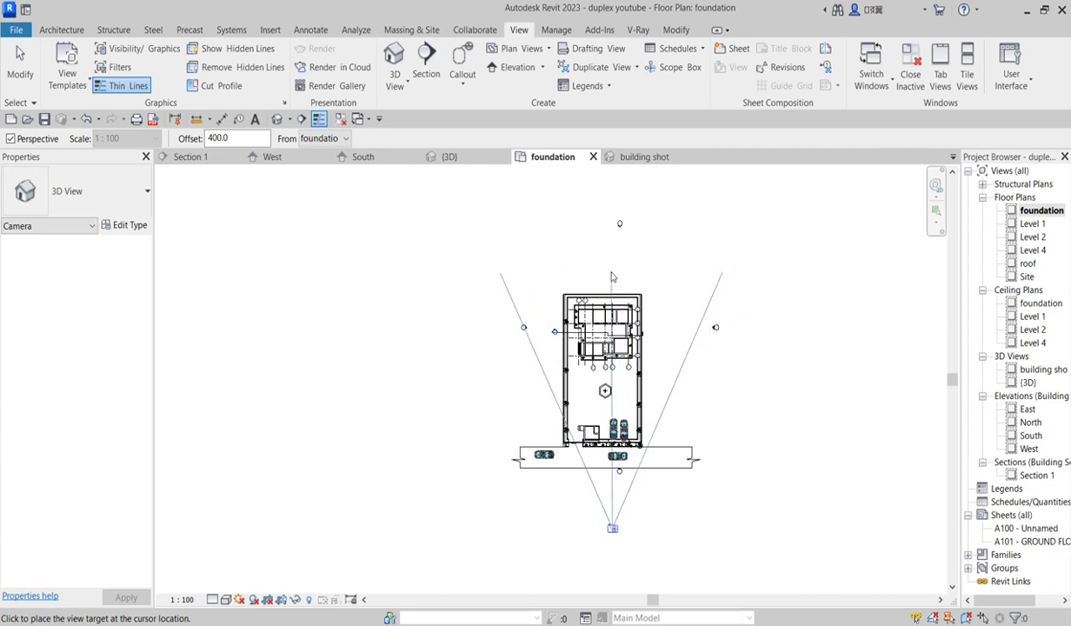
pyautogui.click(610, 277)
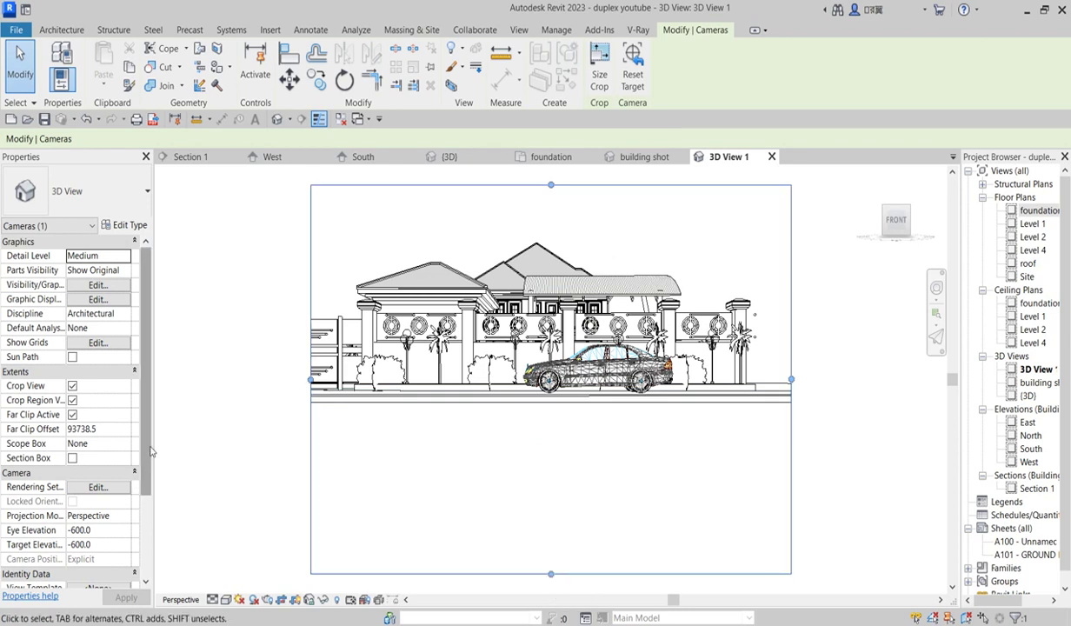
# Step: Set the camera's Eye Elevation to 5000, then raise it to 15000
pyautogui.scroll(-3, 149, 449)
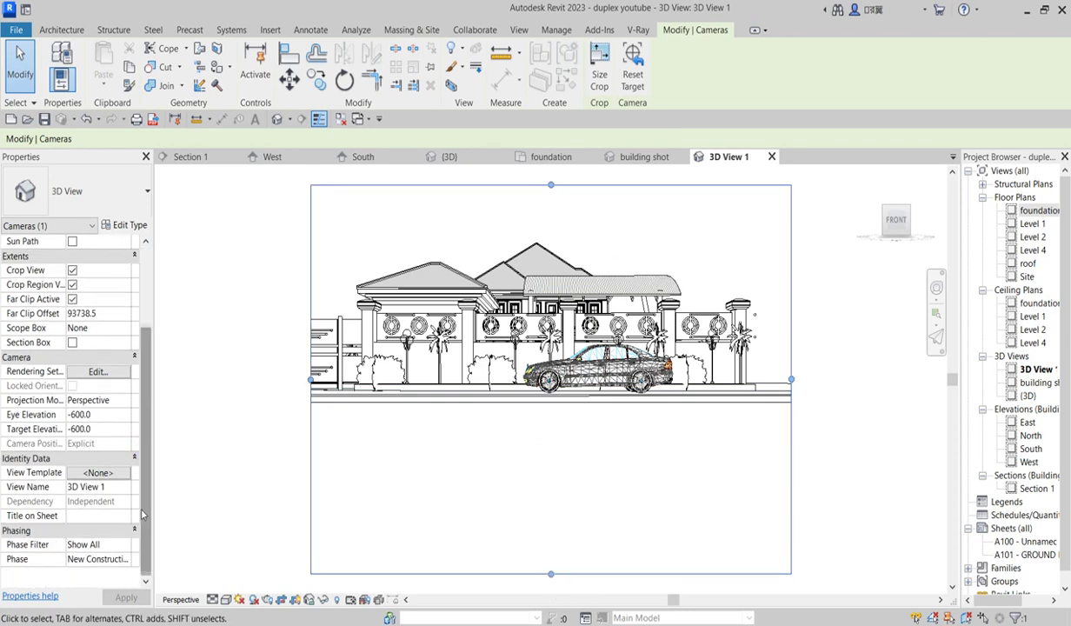
pyautogui.click(109, 415)
pyautogui.write('500')
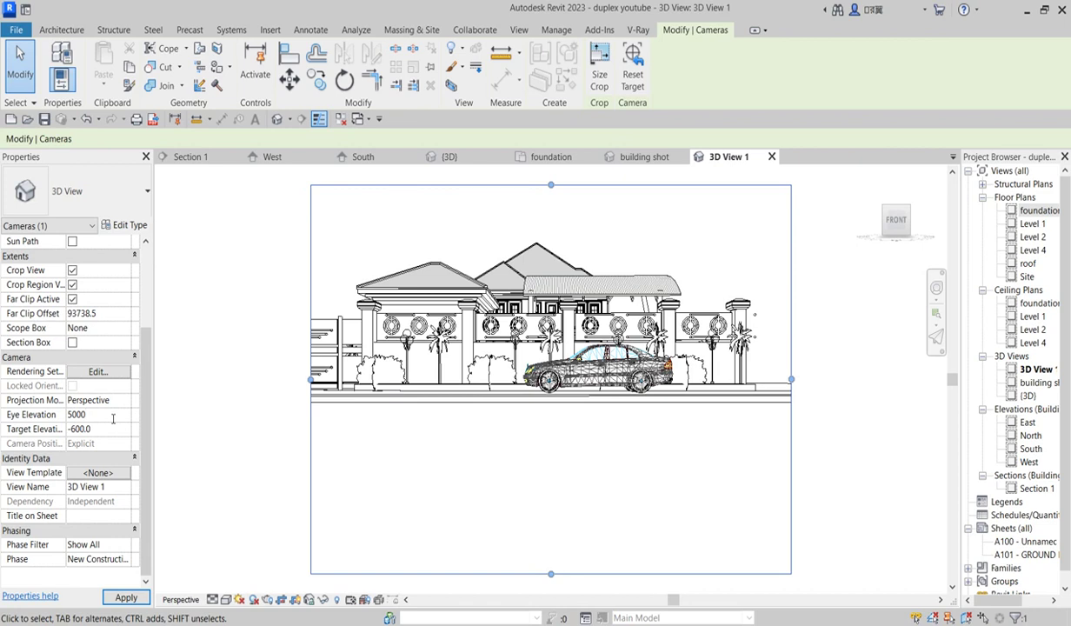
pyautogui.write('0')
pyautogui.press('Return')
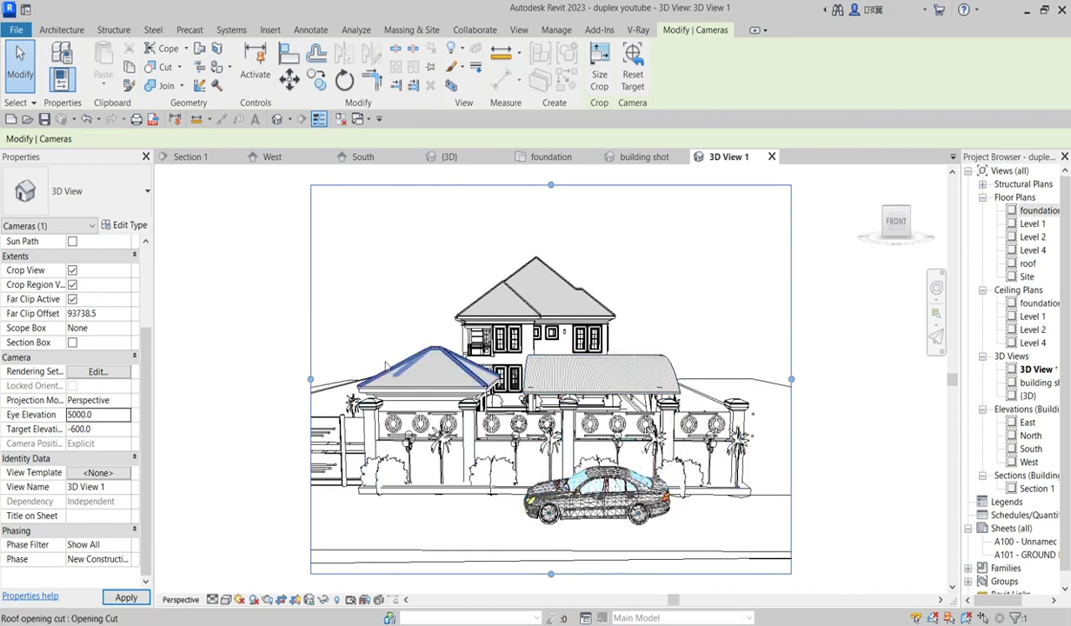
pyautogui.click(103, 414)
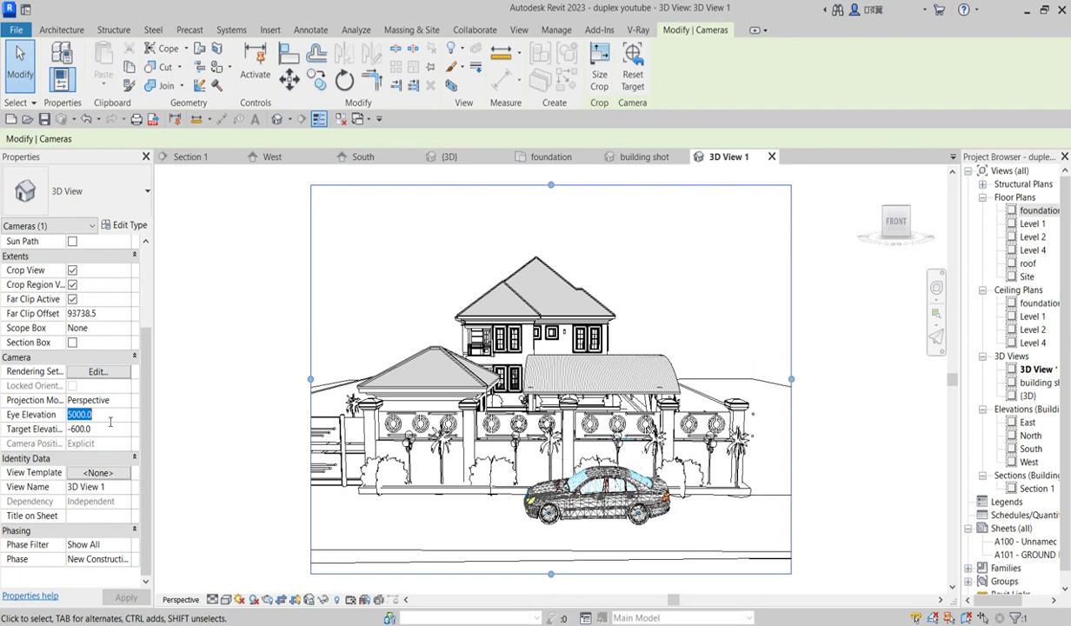
pyautogui.write('15')
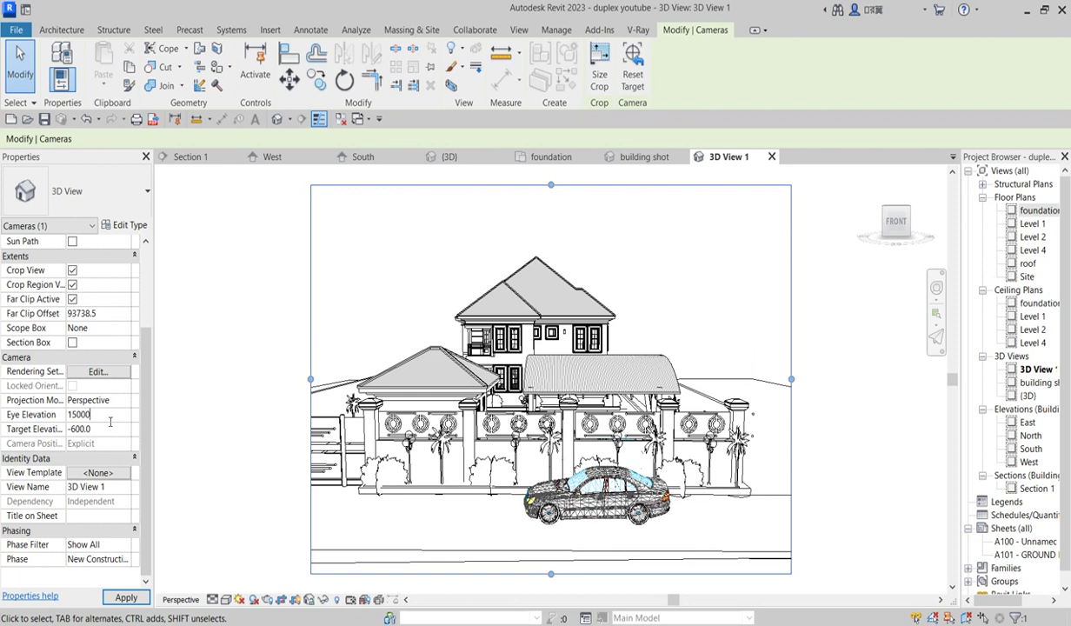
pyautogui.write('000')
pyautogui.press('Return')
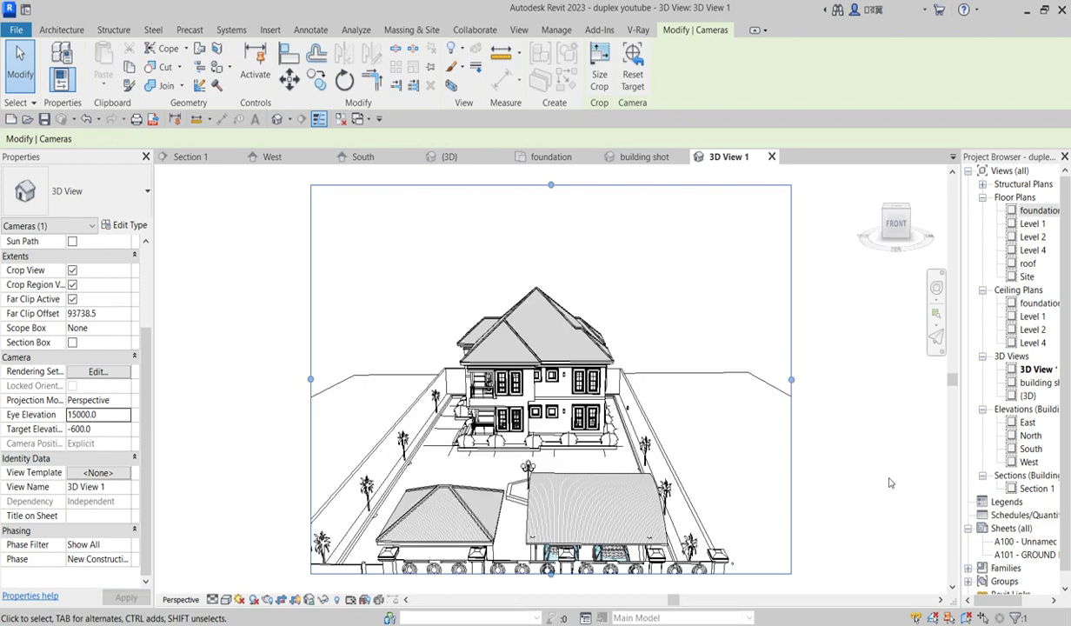
# Step: Widen the crop left and right and extend it below the car, then apply Realistic style
pyautogui.scroll(-3, 624, 334)
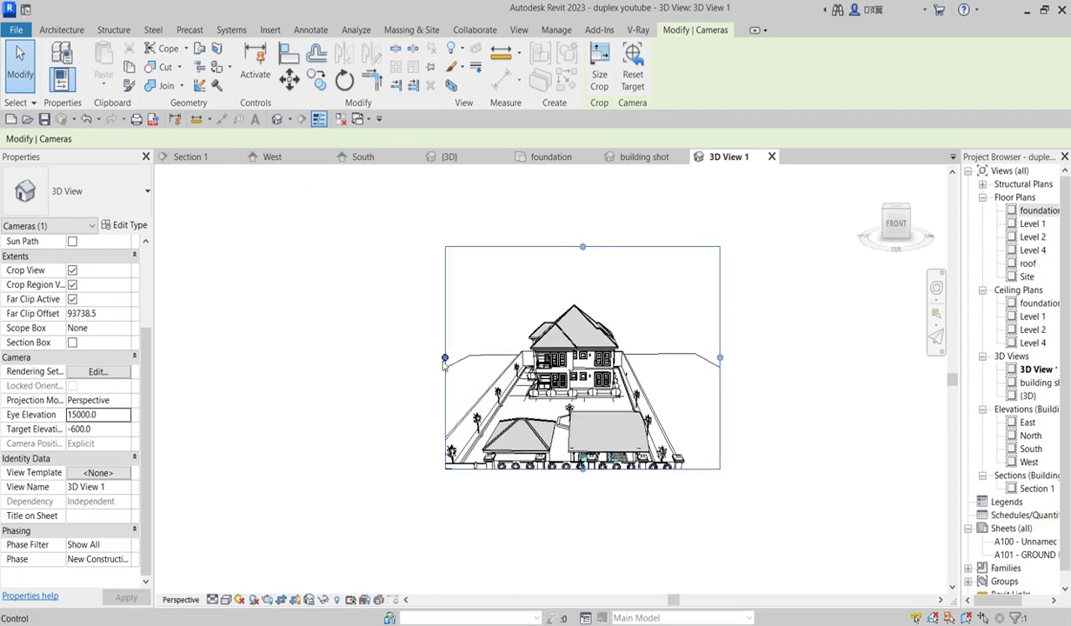
pyautogui.moveTo(443, 358); pyautogui.dragTo(425, 357)
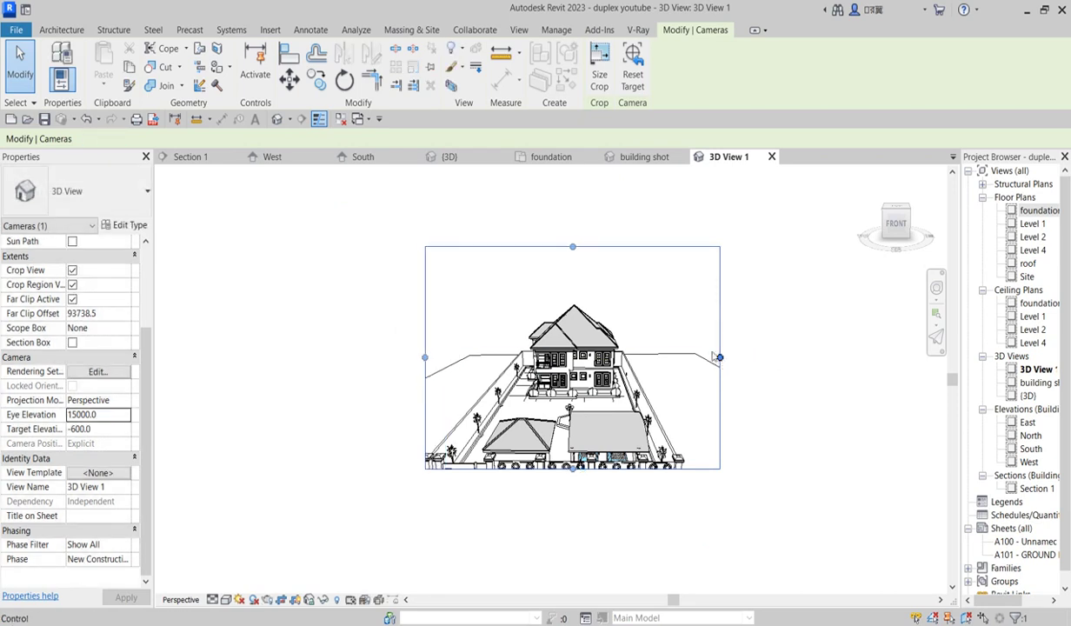
pyautogui.moveTo(720, 358); pyautogui.dragTo(743, 357)
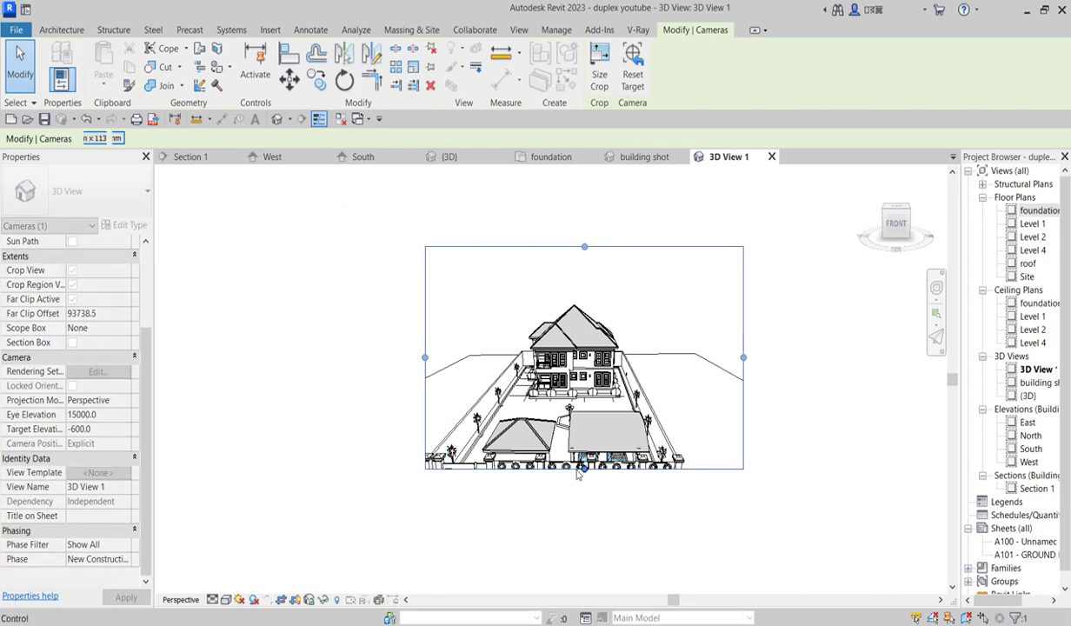
pyautogui.moveTo(584, 468); pyautogui.dragTo(582, 536)
pyautogui.scroll(3, 582, 539)
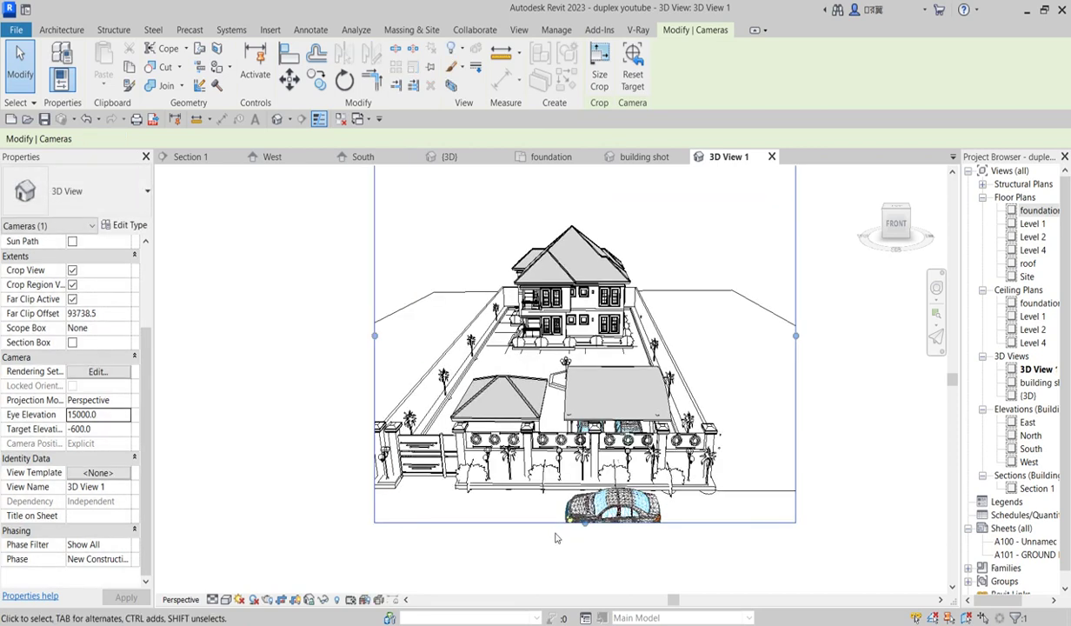
pyautogui.moveTo(585, 529); pyautogui.dragTo(585, 558)
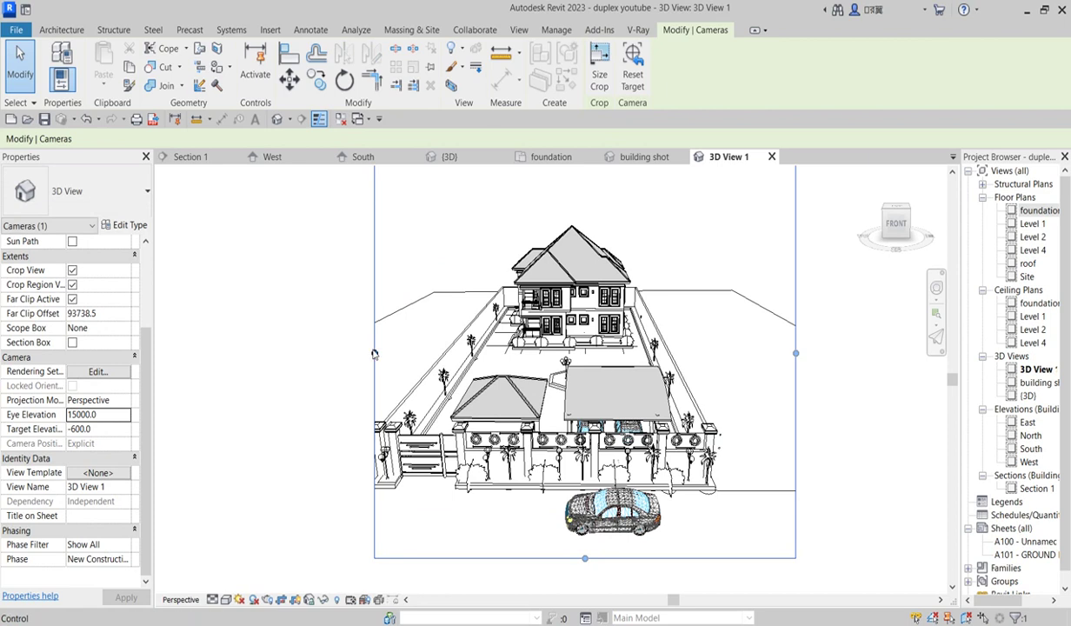
pyautogui.moveTo(374, 353); pyautogui.dragTo(357, 352)
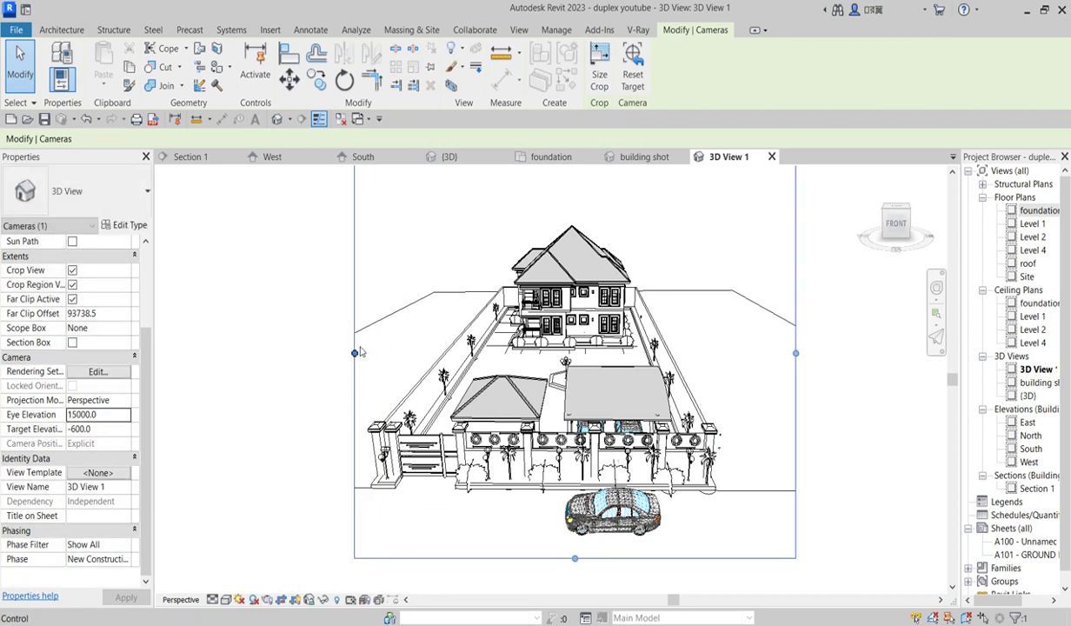
pyautogui.moveTo(796, 356); pyautogui.dragTo(730, 354)
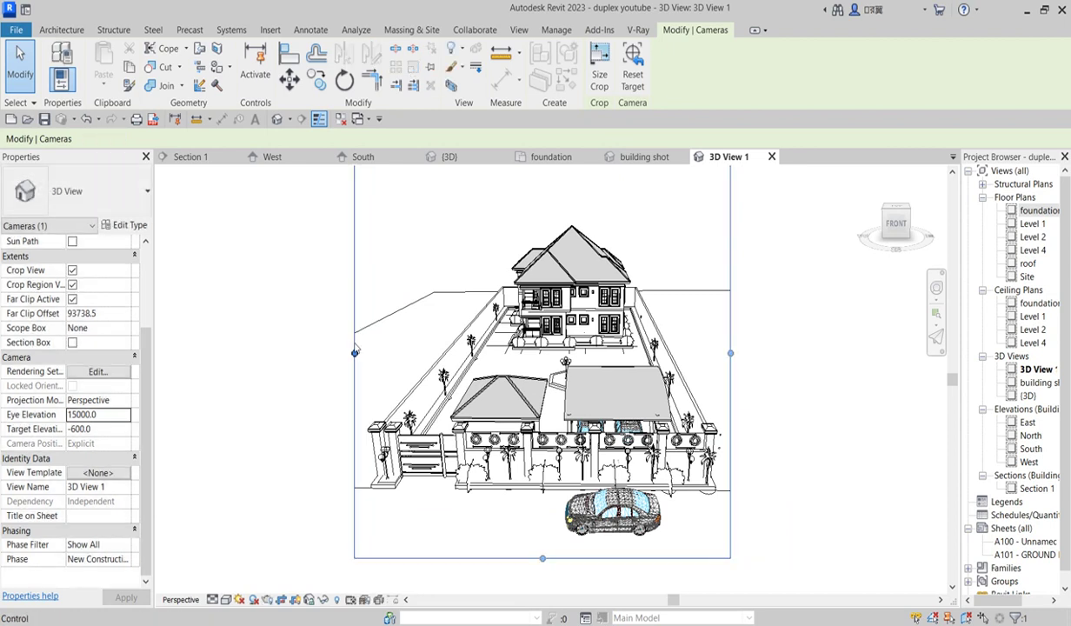
pyautogui.moveTo(355, 352); pyautogui.dragTo(365, 353)
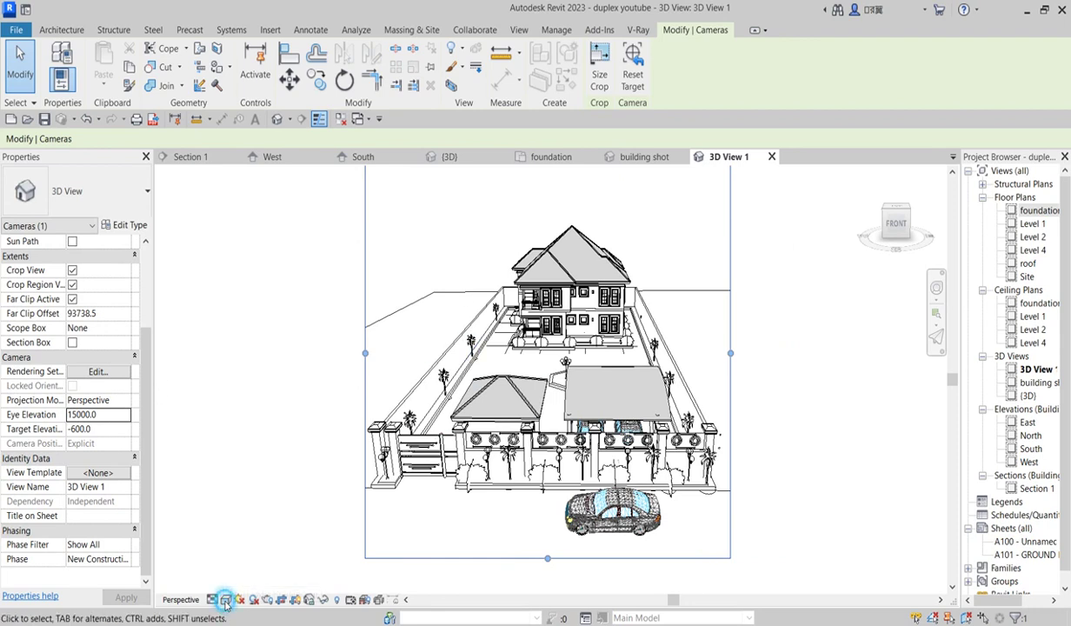
pyautogui.click(225, 600)
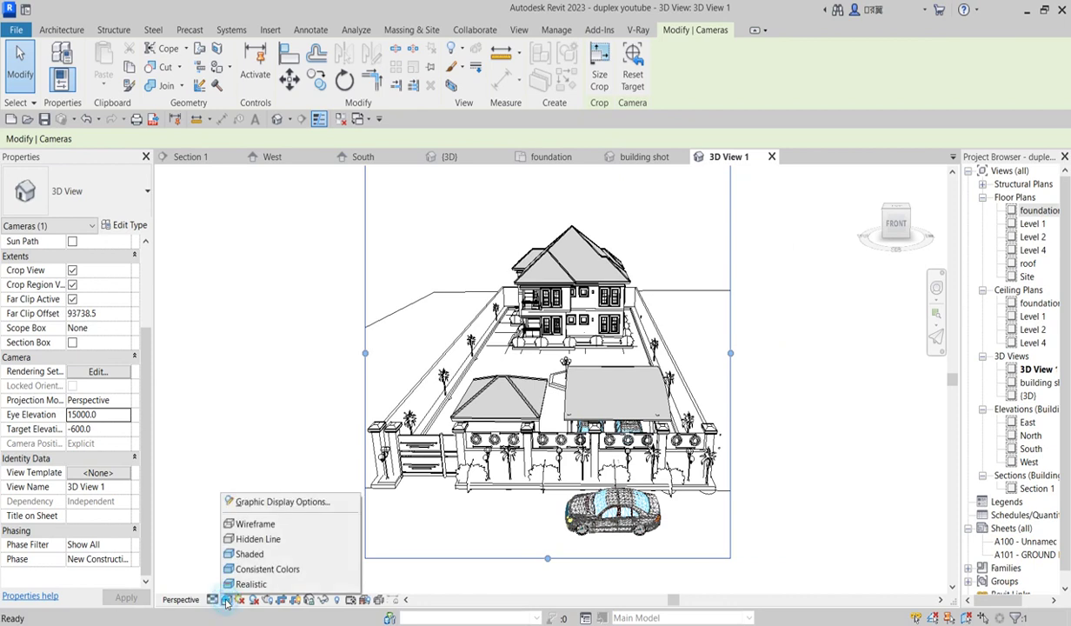
pyautogui.press('Escape')
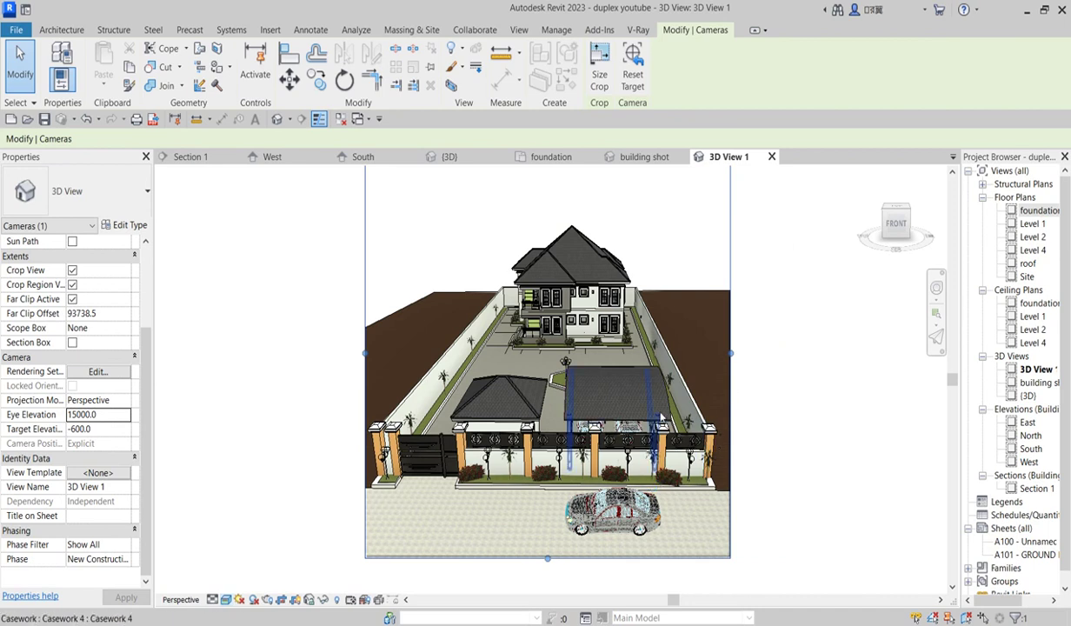
# Step: Pull the crop's top edge down to fit the aerial site snugly, then deselect the camera
pyautogui.scroll(3, 639, 383)
pyautogui.scroll(-5, 614, 364)
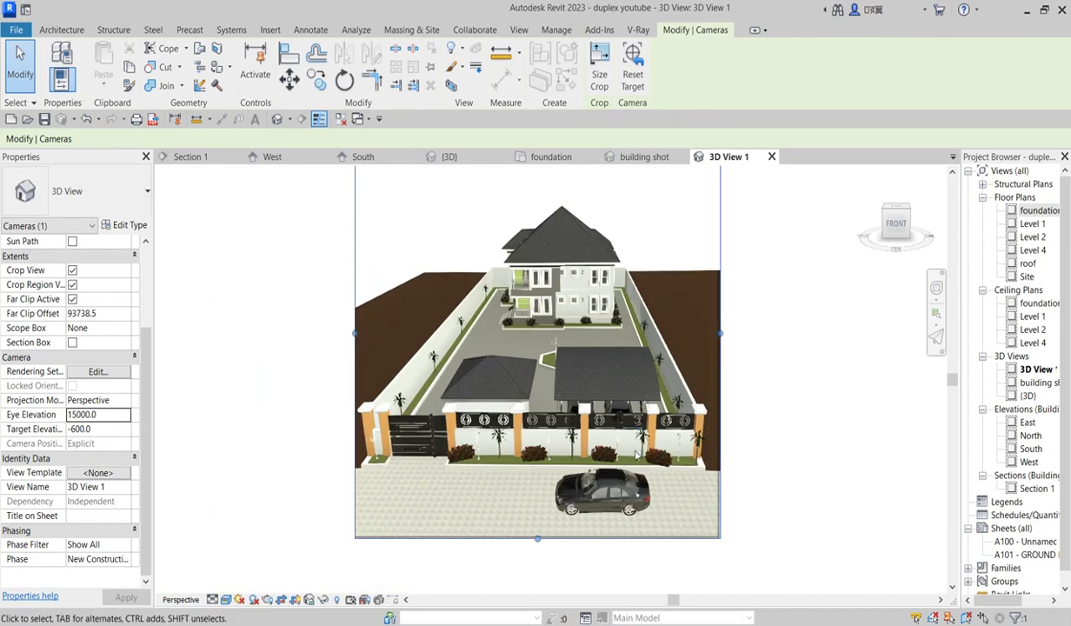
pyautogui.moveTo(569, 238); pyautogui.dragTo(568, 280)
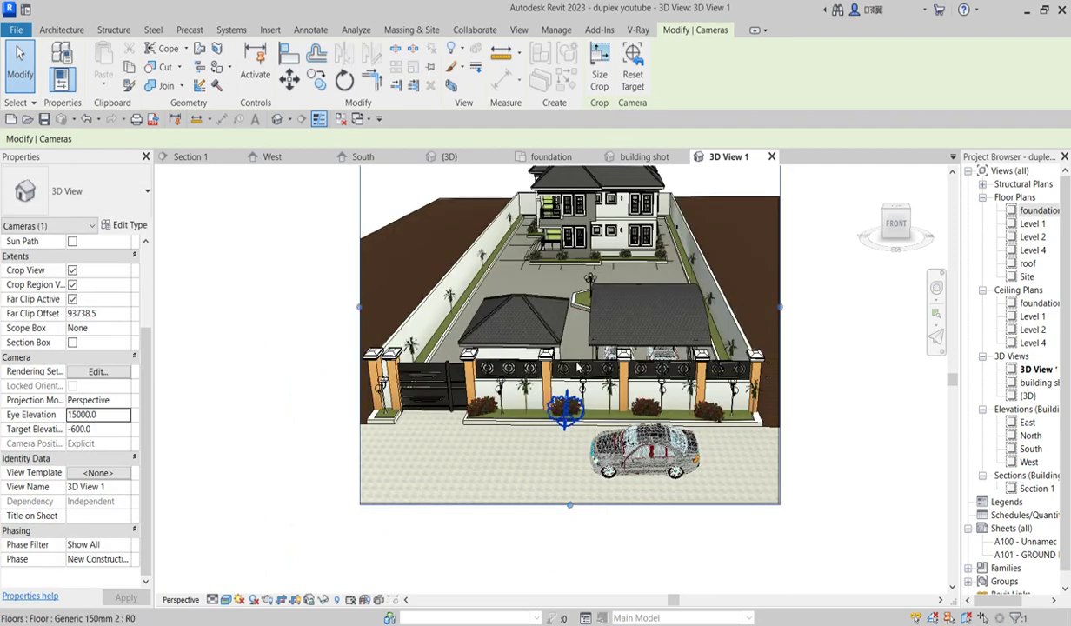
pyautogui.scroll(5, 448, 359)
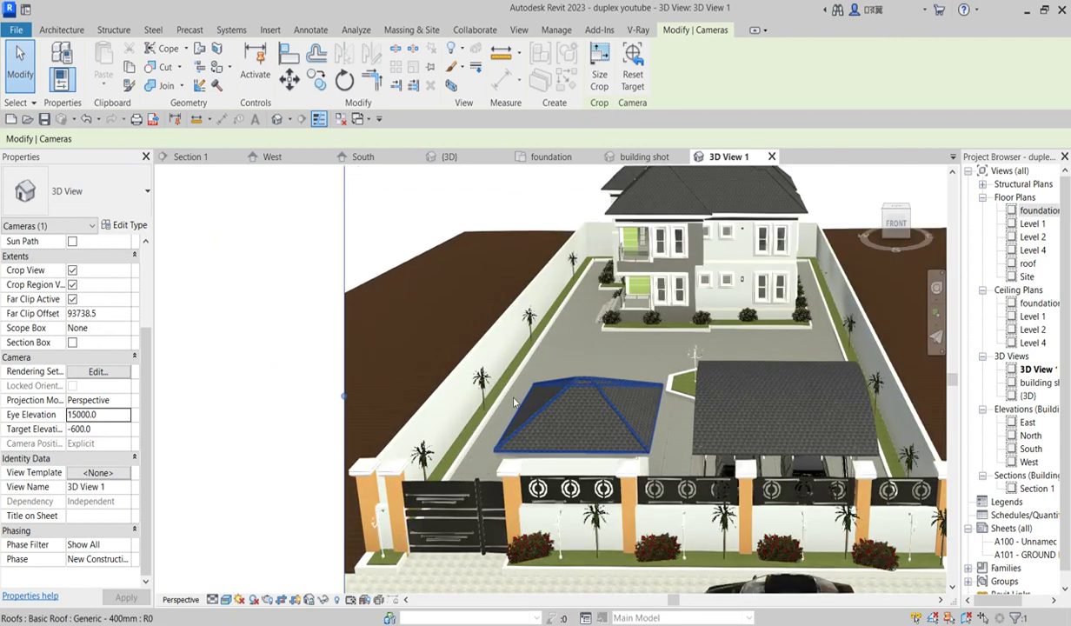
pyautogui.scroll(-5, 514, 403)
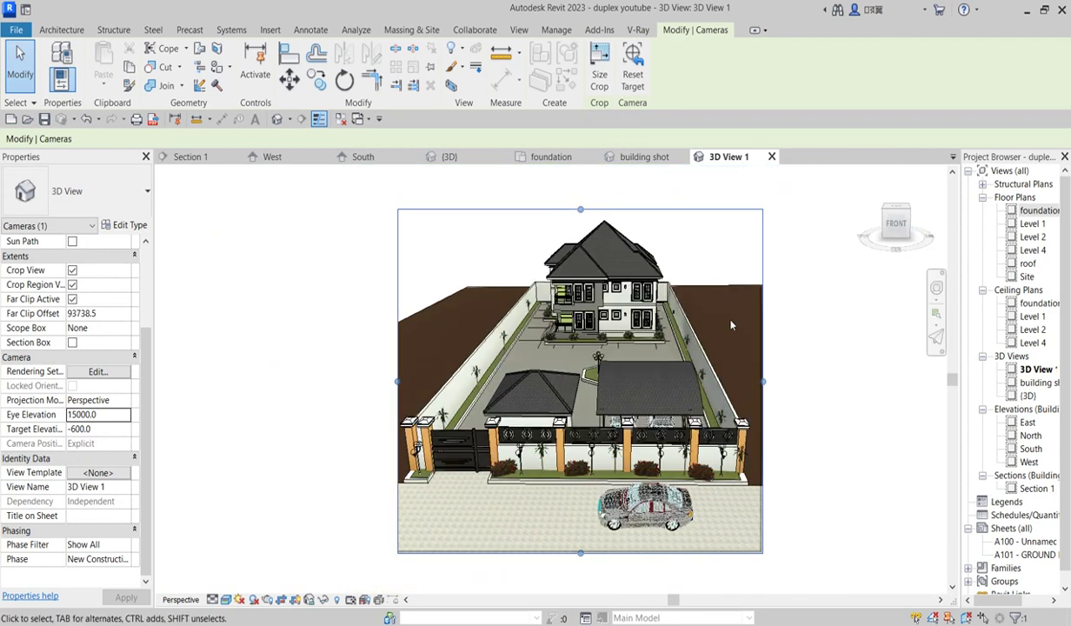
pyautogui.click(814, 349)
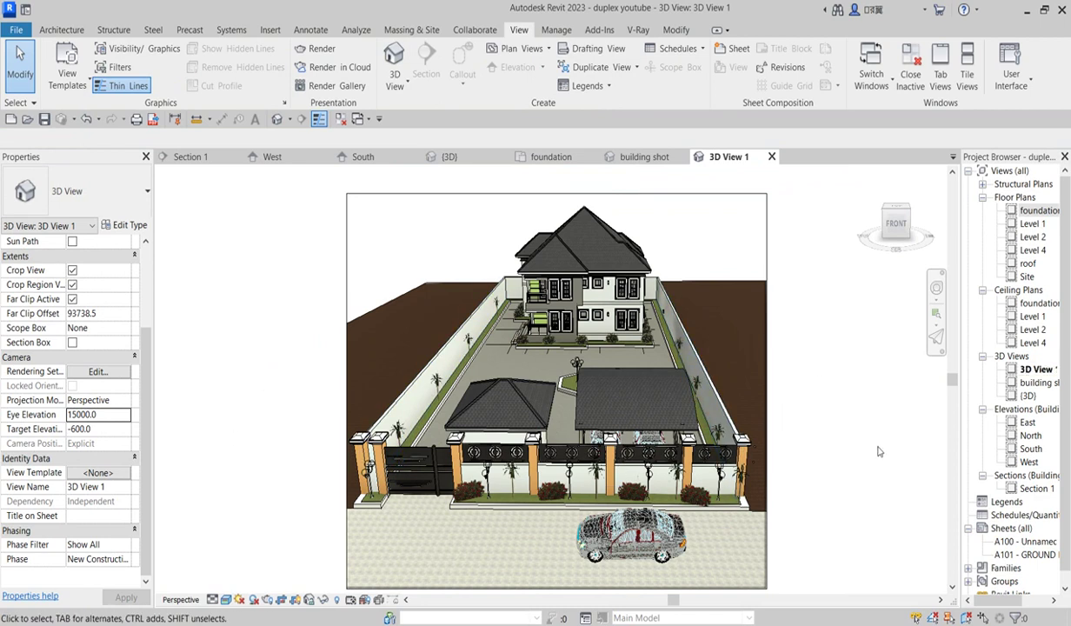
# Step: Rename the 3D View 1 camera view to 'Building shot2', then select the building shot view
pyautogui.click(1037, 370)
pyautogui.rightClick(1037, 369)
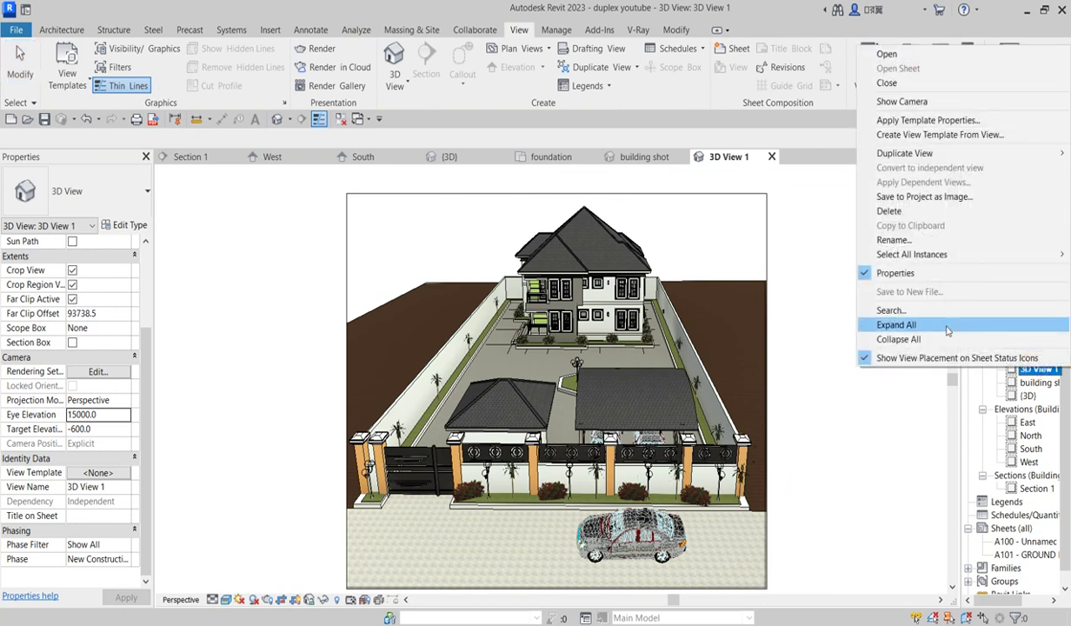
pyautogui.click(895, 241)
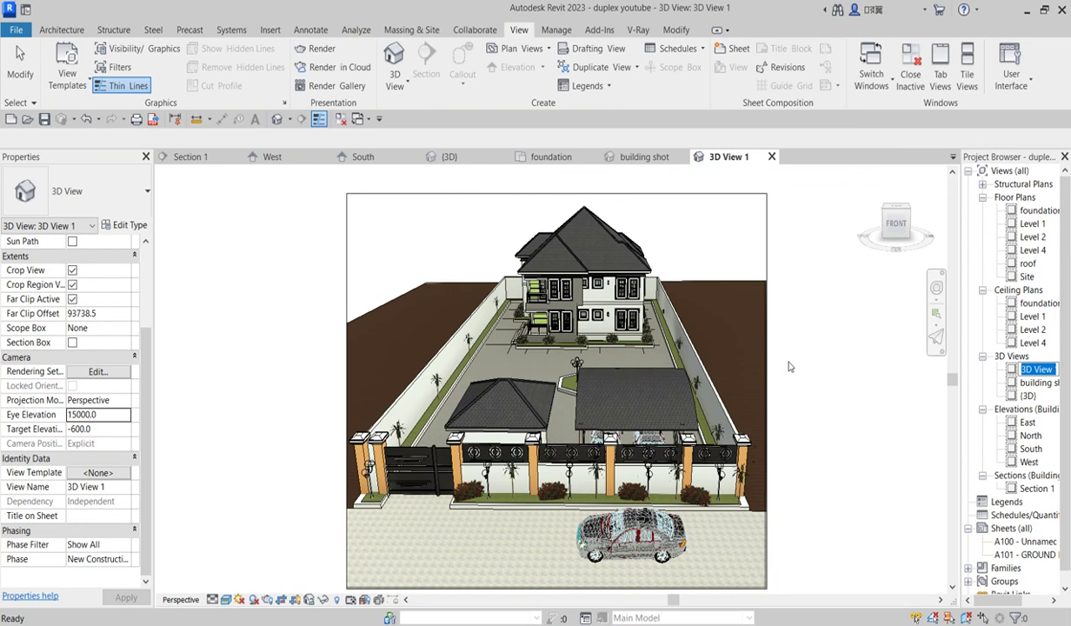
pyautogui.write('Build')
pyautogui.write('ing')
pyautogui.write(' shot')
pyautogui.write('2')
pyautogui.click(825, 322)
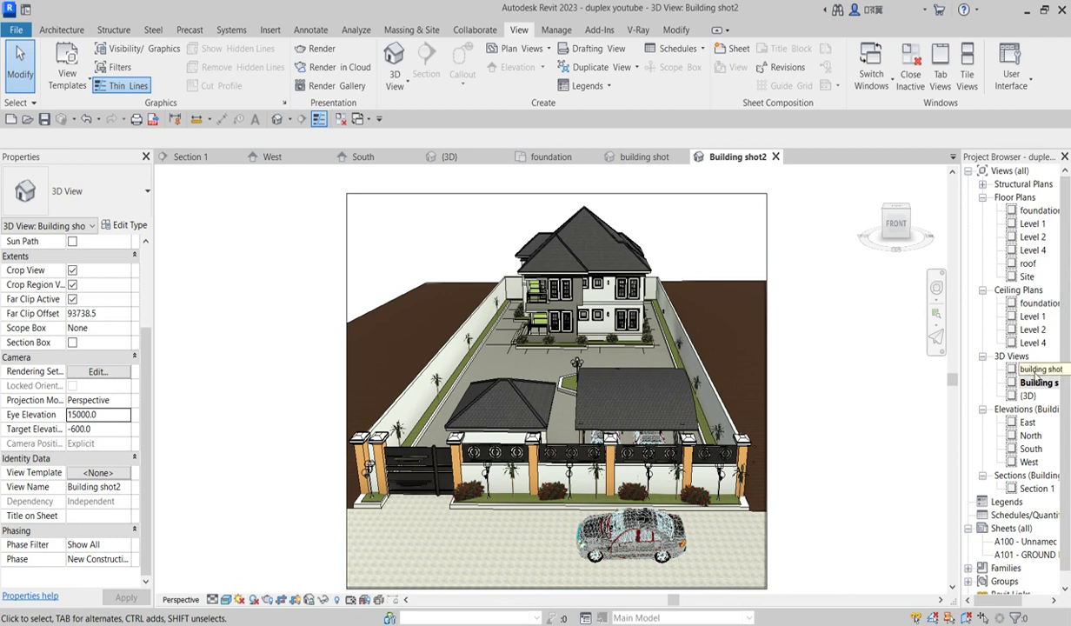
pyautogui.click(1036, 372)
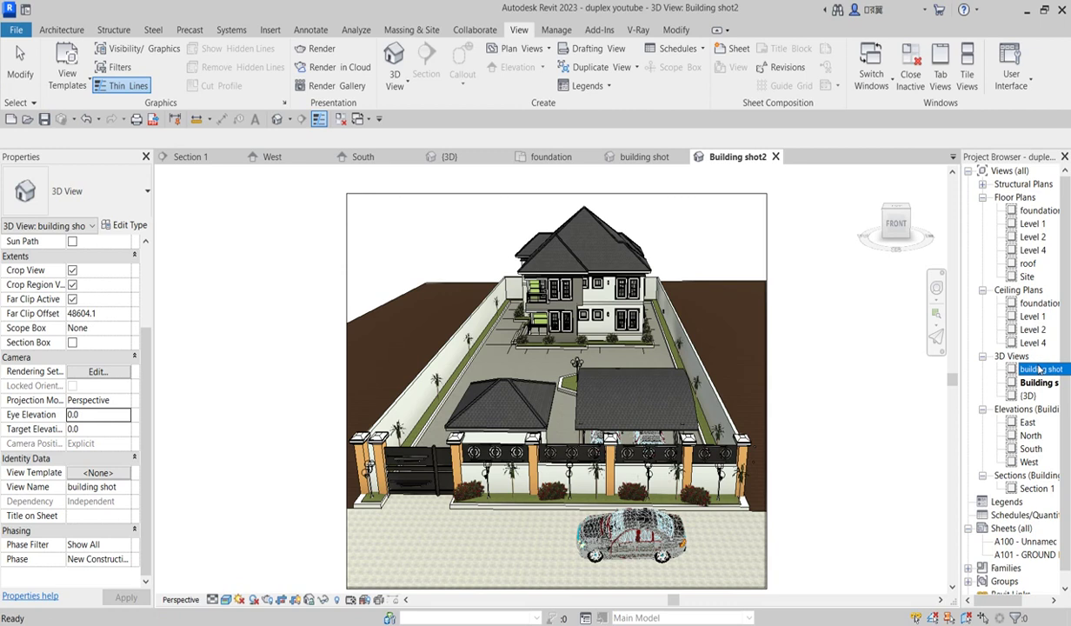
# Step: Open the building shot perspective and zoom it to fit the window
pyautogui.doubleClick(1039, 369)
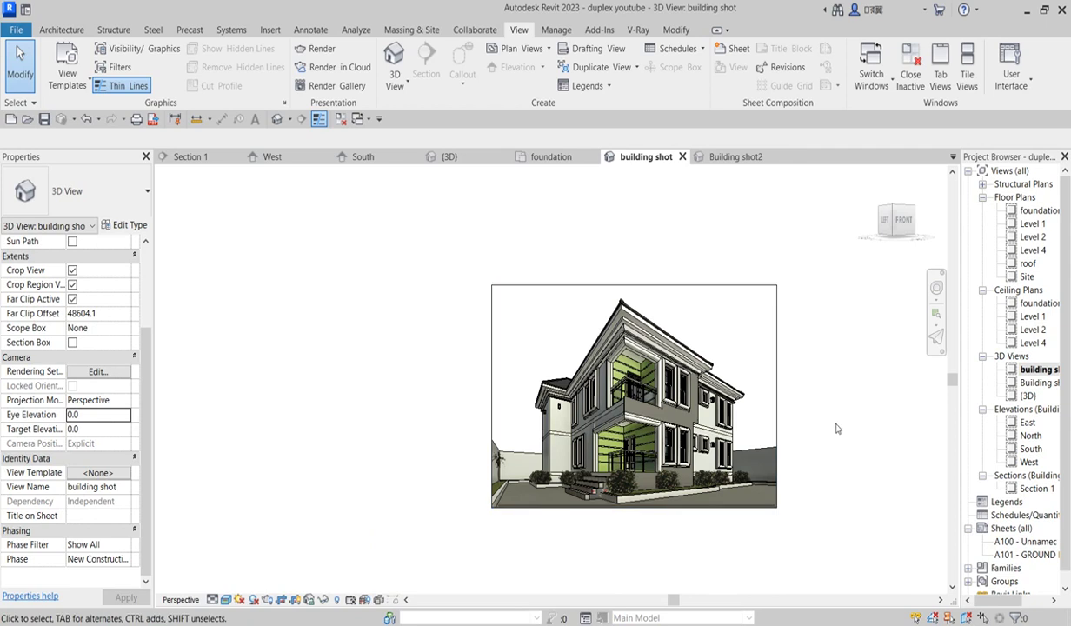
pyautogui.rightClick(797, 374)
pyautogui.click(843, 306)
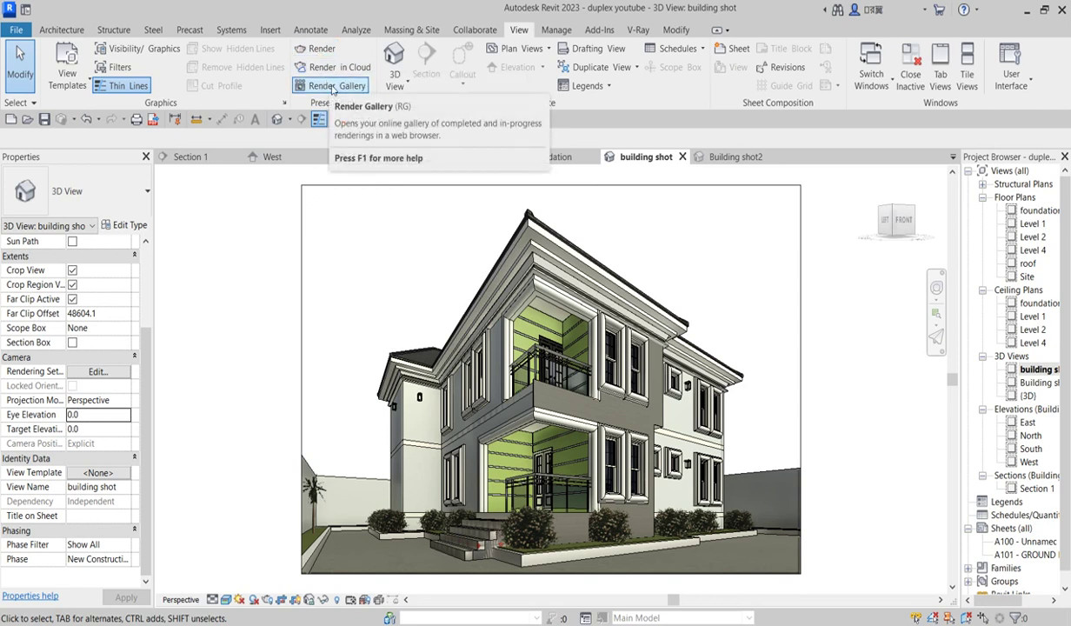
# Step: Set the preset to High in the render Quality Settings editor
pyautogui.click(321, 49)
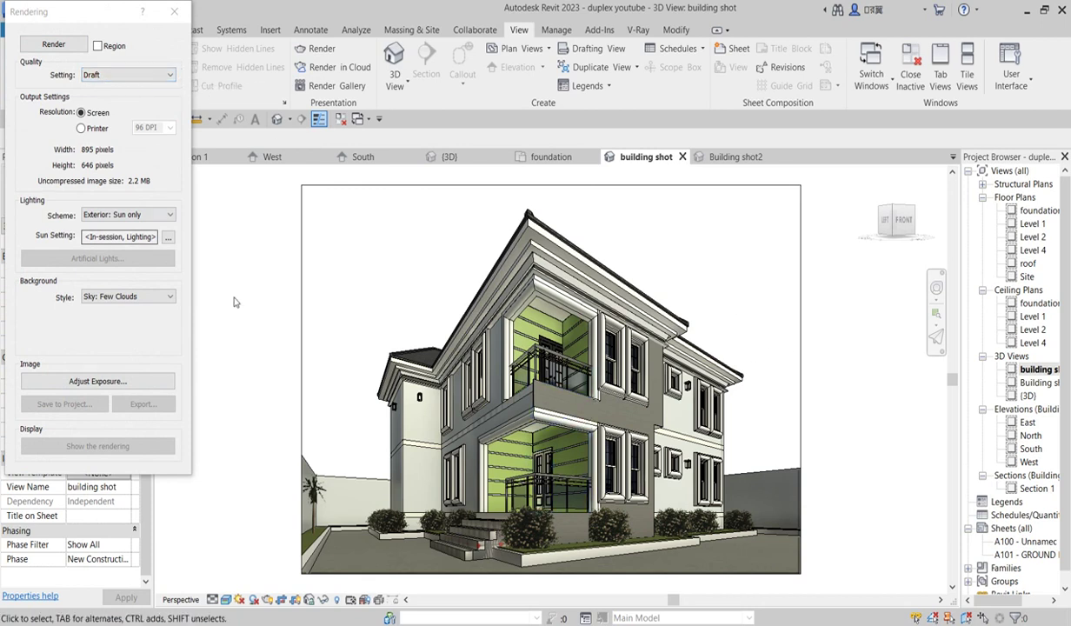
pyautogui.click(169, 76)
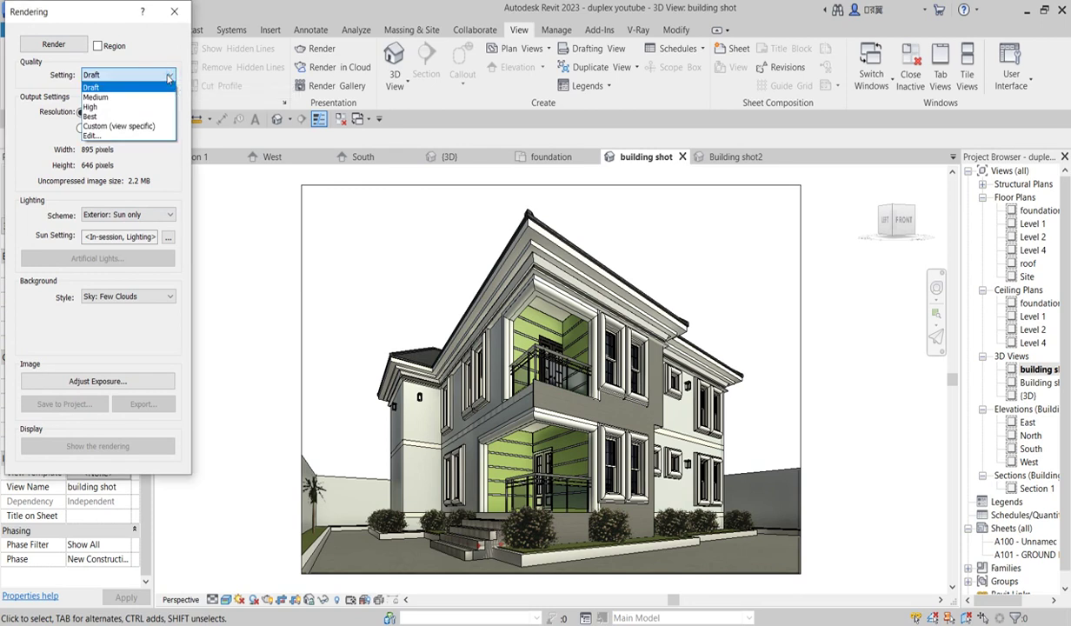
pyautogui.click(90, 137)
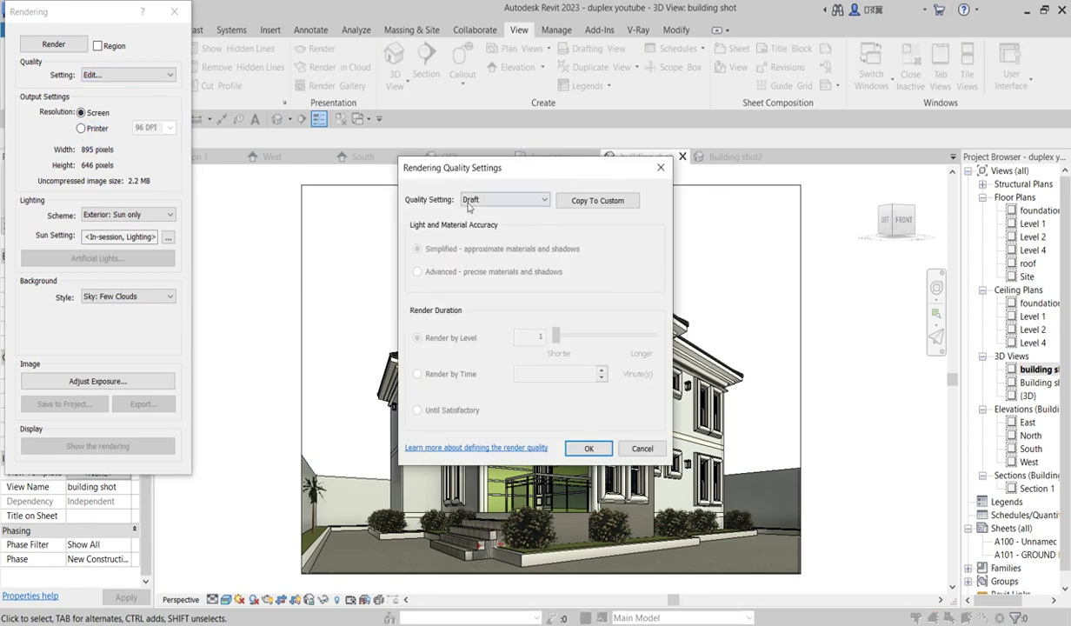
pyautogui.click(543, 200)
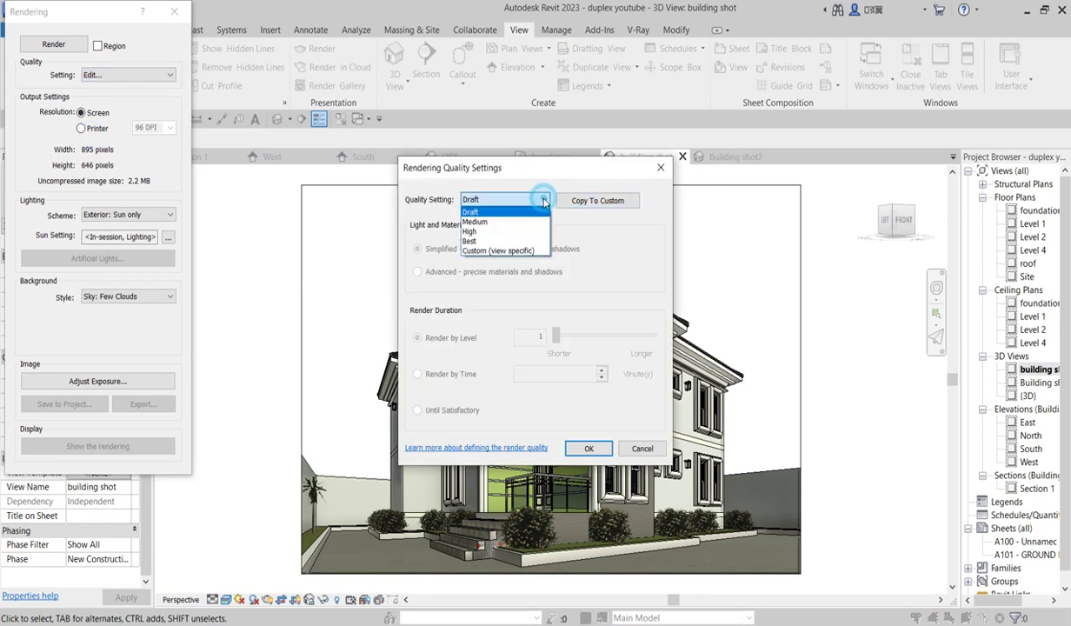
pyautogui.click(482, 233)
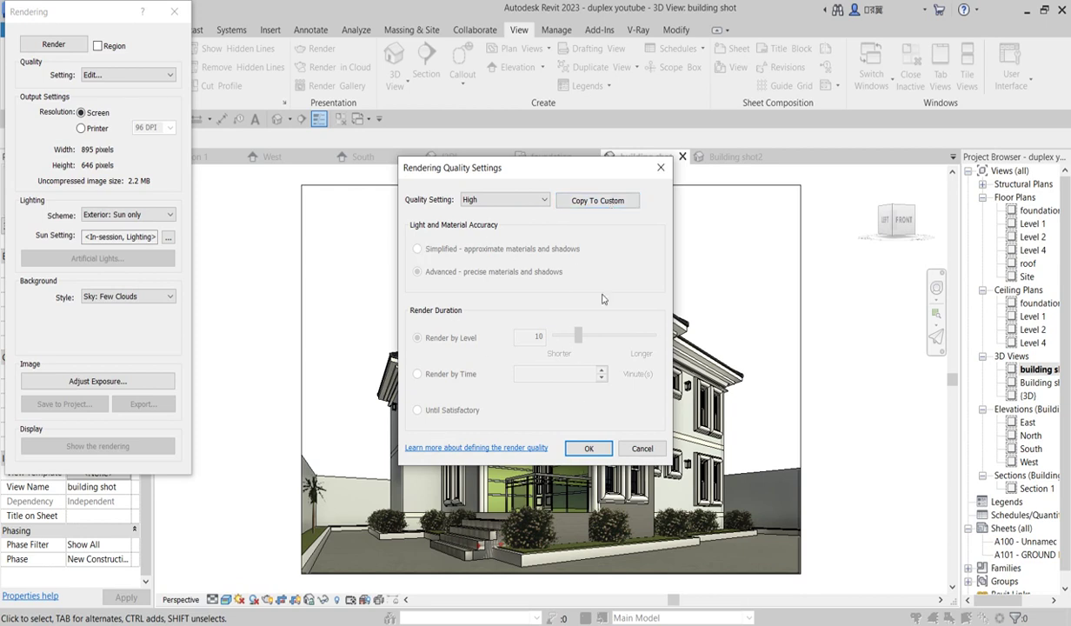
# Step: Close the quality settings editor and set the Rendering dialog's quality to High
pyautogui.click(660, 167)
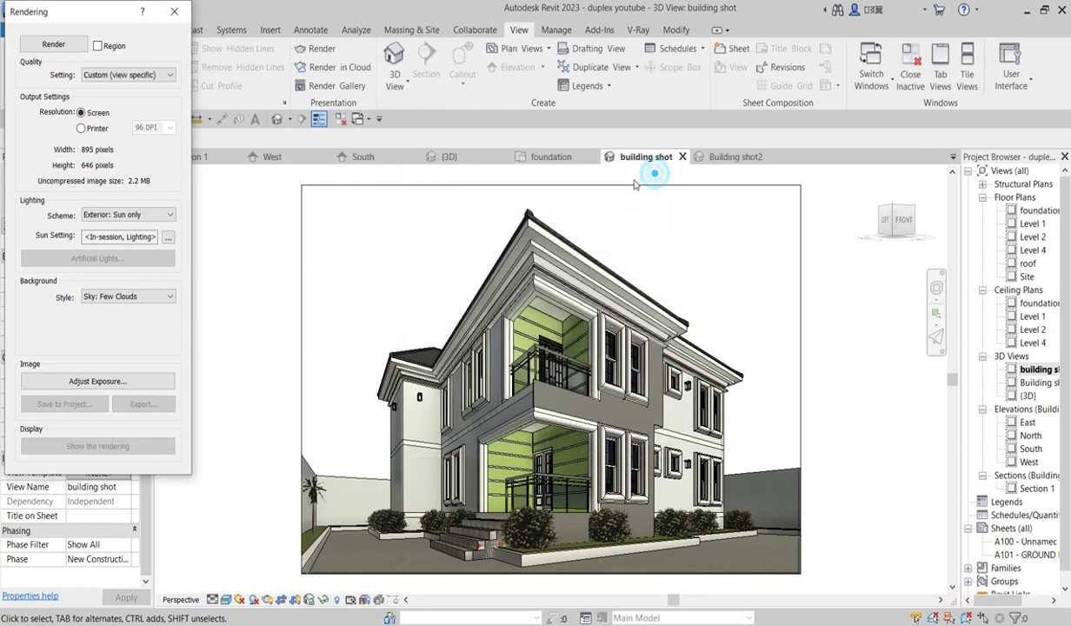
pyautogui.click(165, 74)
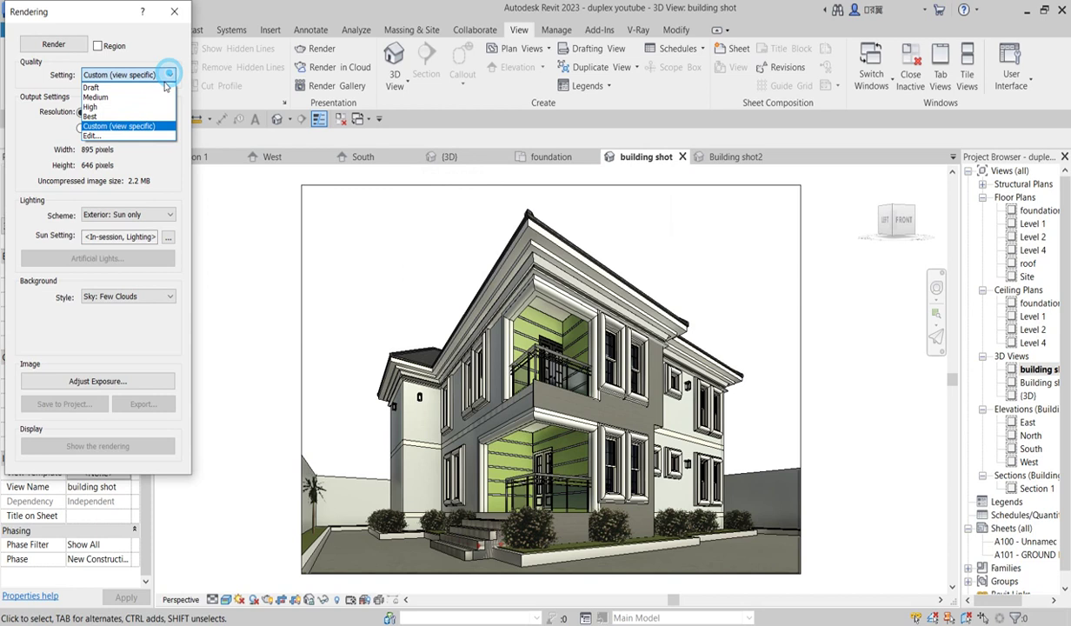
pyautogui.click(97, 107)
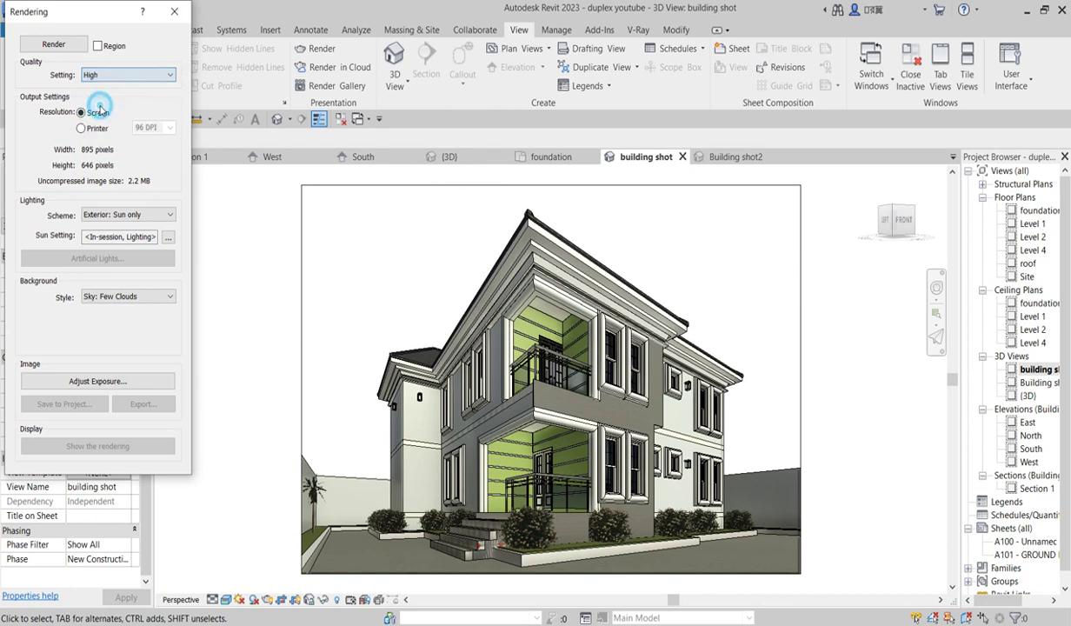
# Step: Output at printer resolution of 300 DPI, after briefly comparing 150 DPI
pyautogui.click(81, 129)
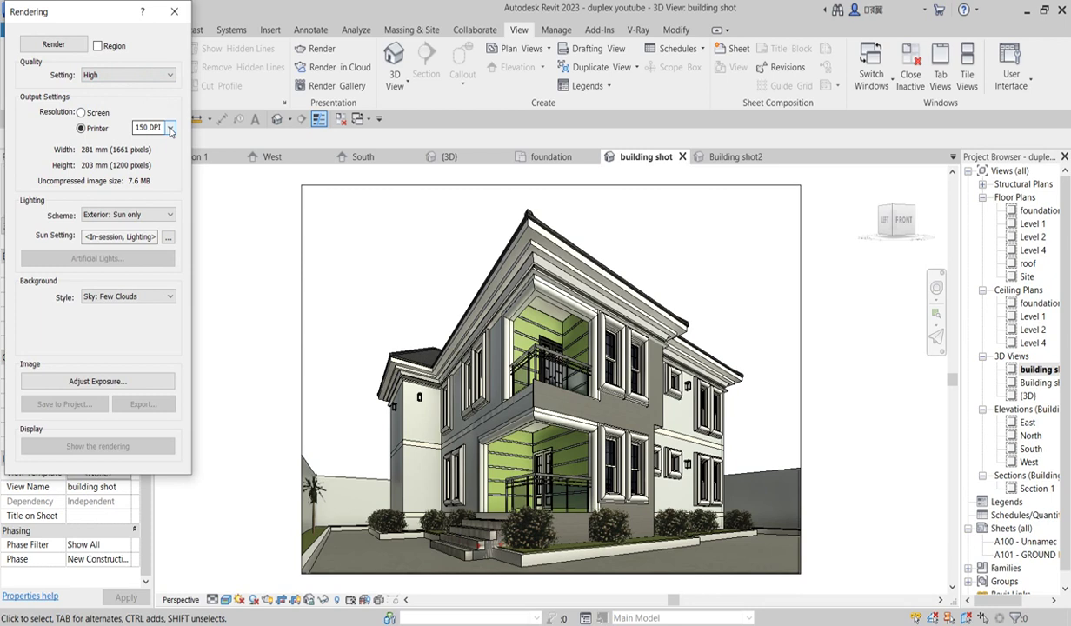
pyautogui.click(171, 128)
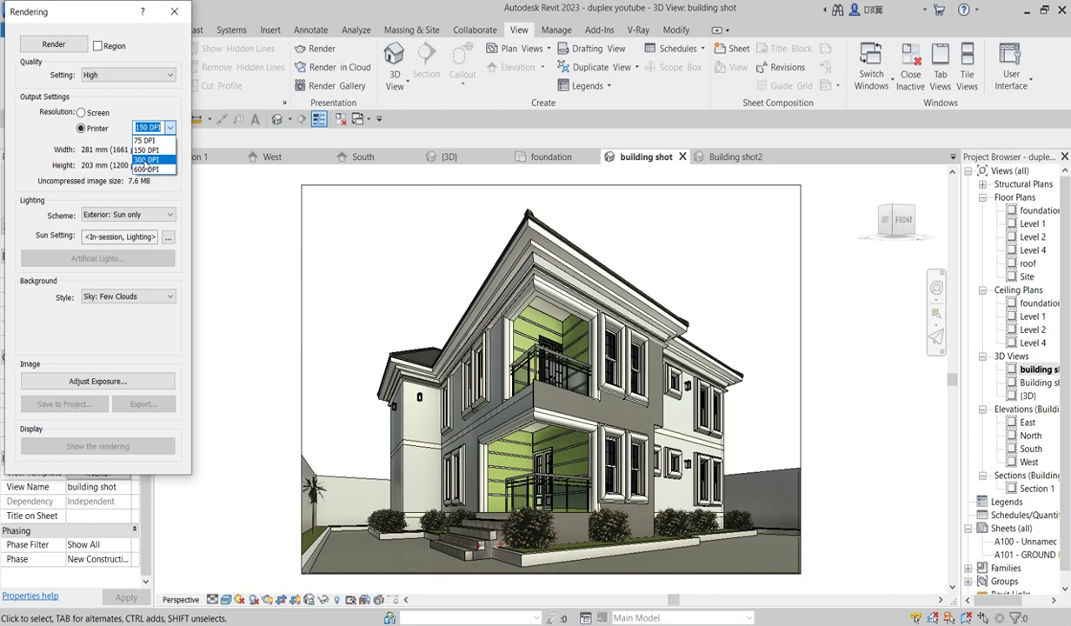
pyautogui.click(144, 160)
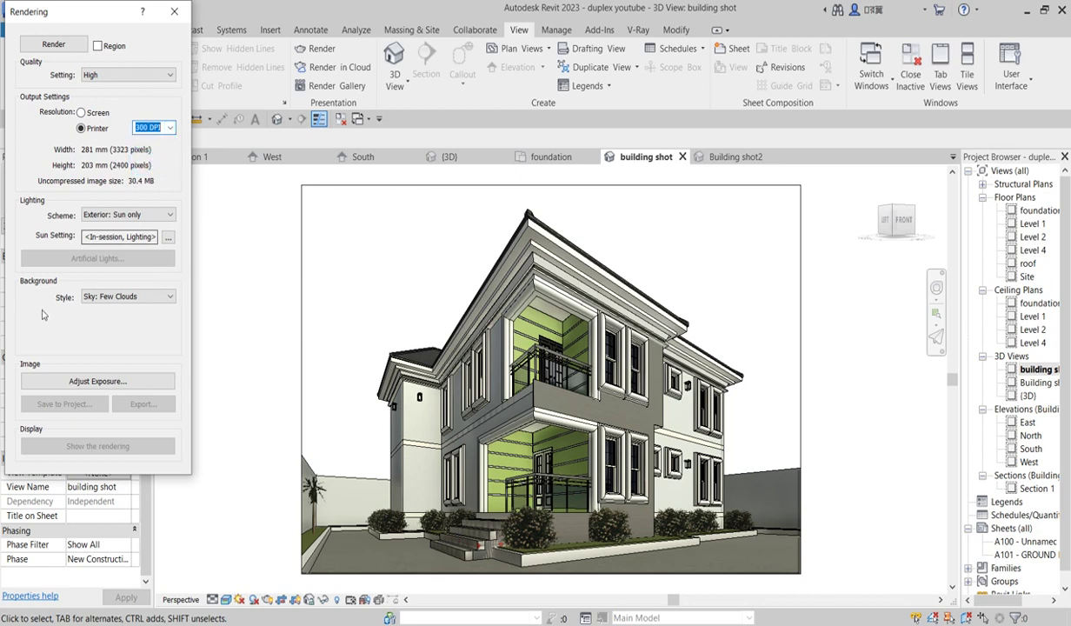
pyautogui.click(172, 129)
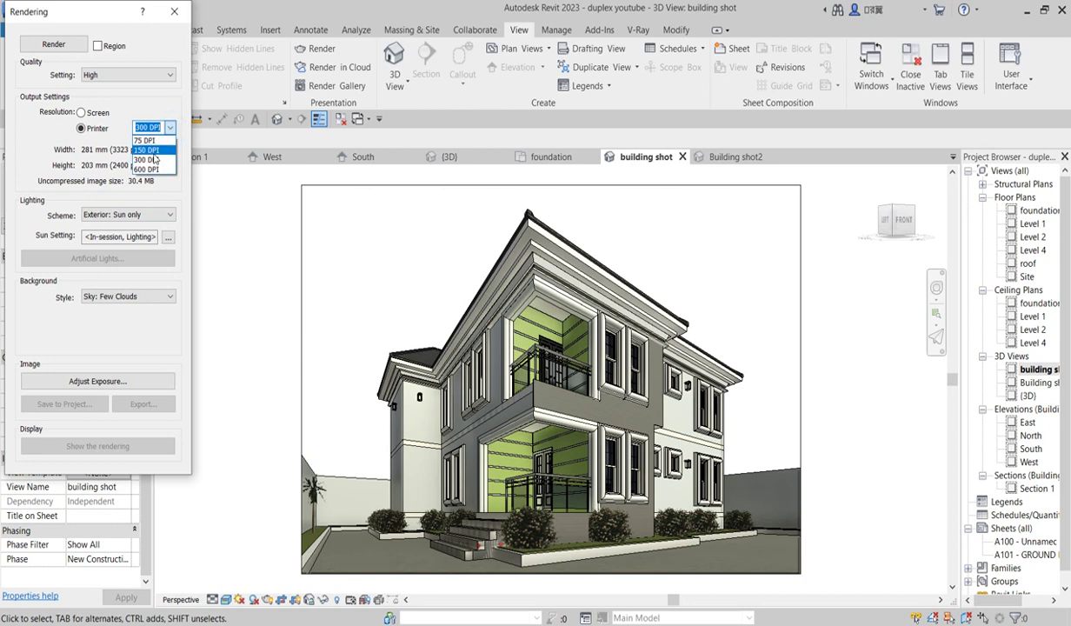
pyautogui.click(145, 144)
pyautogui.click(171, 129)
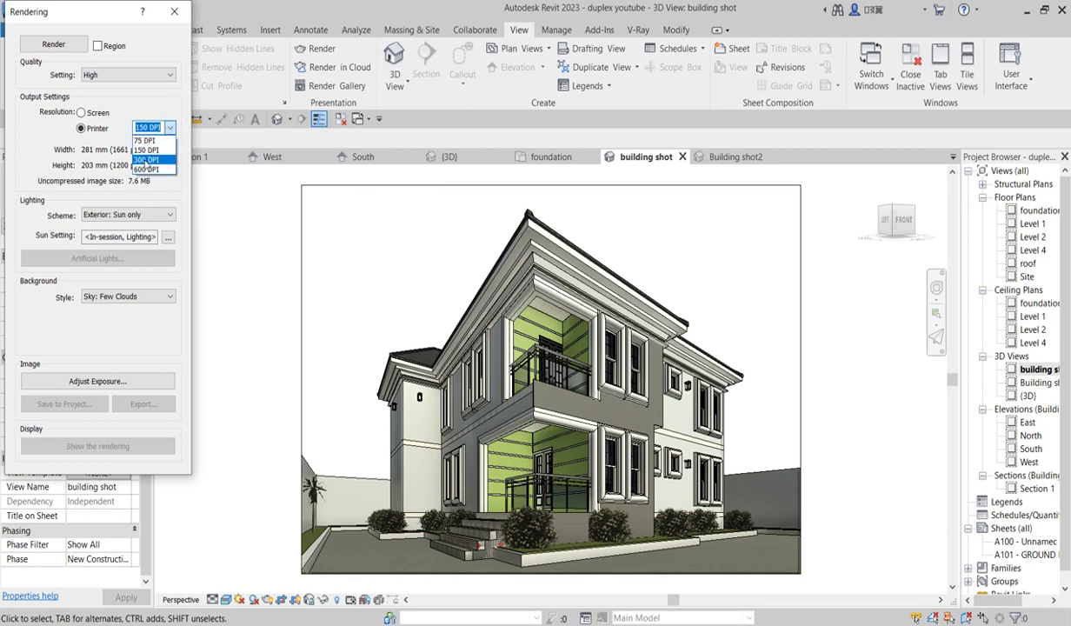
pyautogui.click(145, 160)
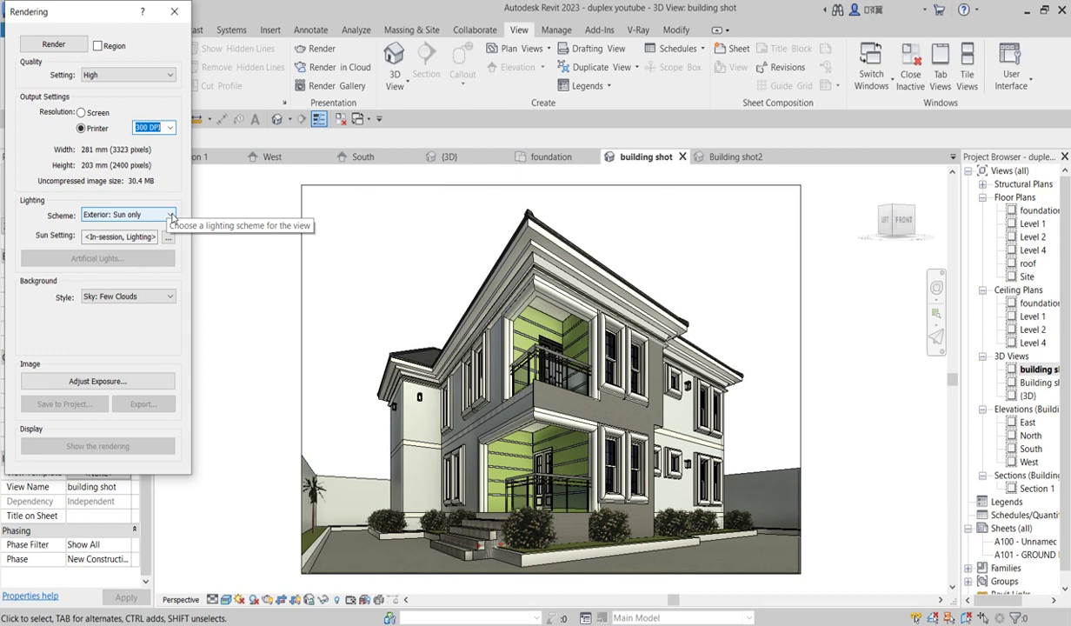
# Step: Choose Exterior: Sun and Artificial as the lighting scheme
pyautogui.click(172, 215)
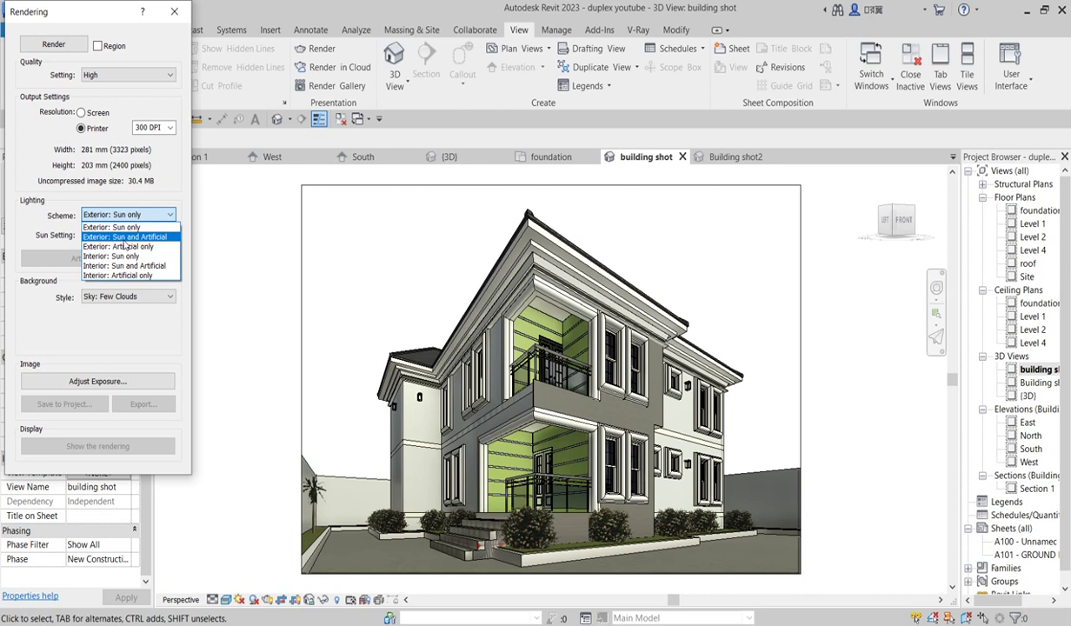
pyautogui.click(128, 238)
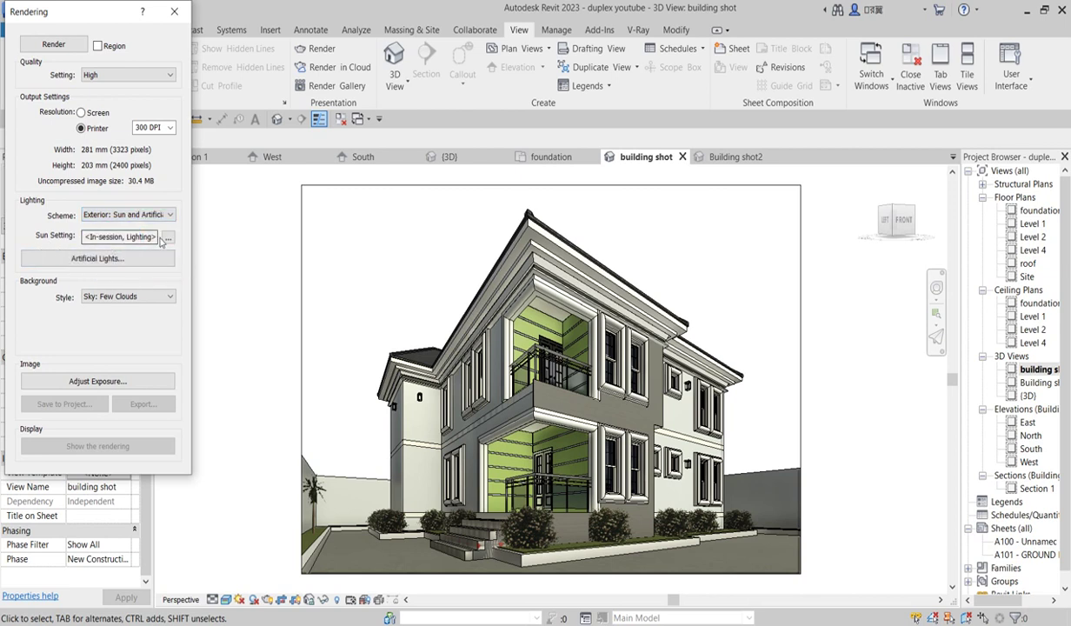
# Step: In Sun Settings, enter 135.3 and place the ground plane at Level 1, then apply and confirm
pyautogui.click(168, 239)
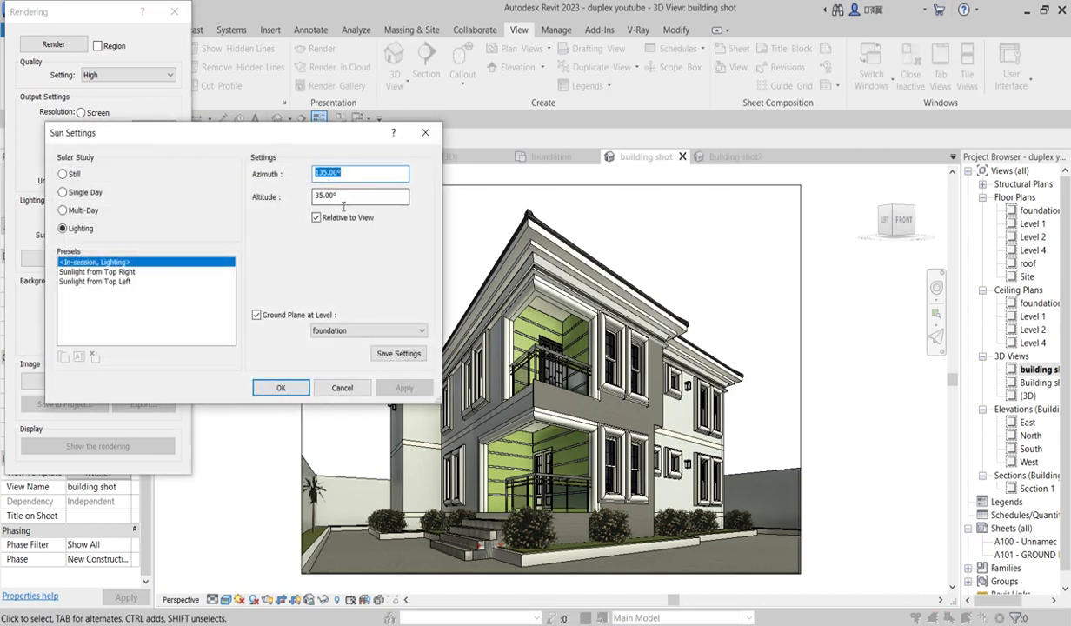
pyautogui.write('135.3')
pyautogui.click(422, 332)
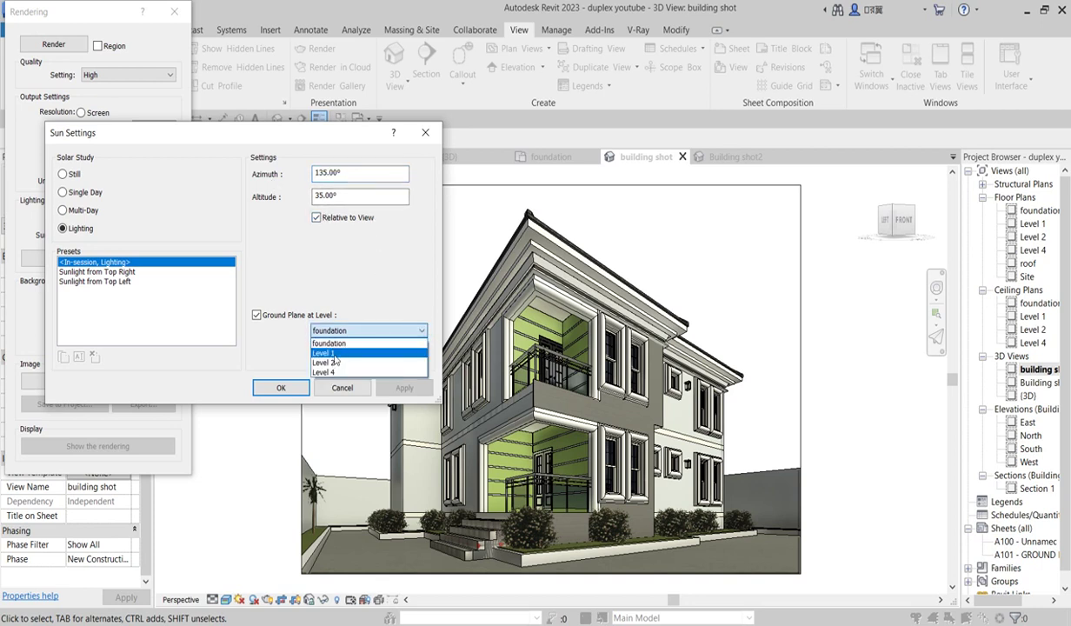
pyautogui.click(326, 351)
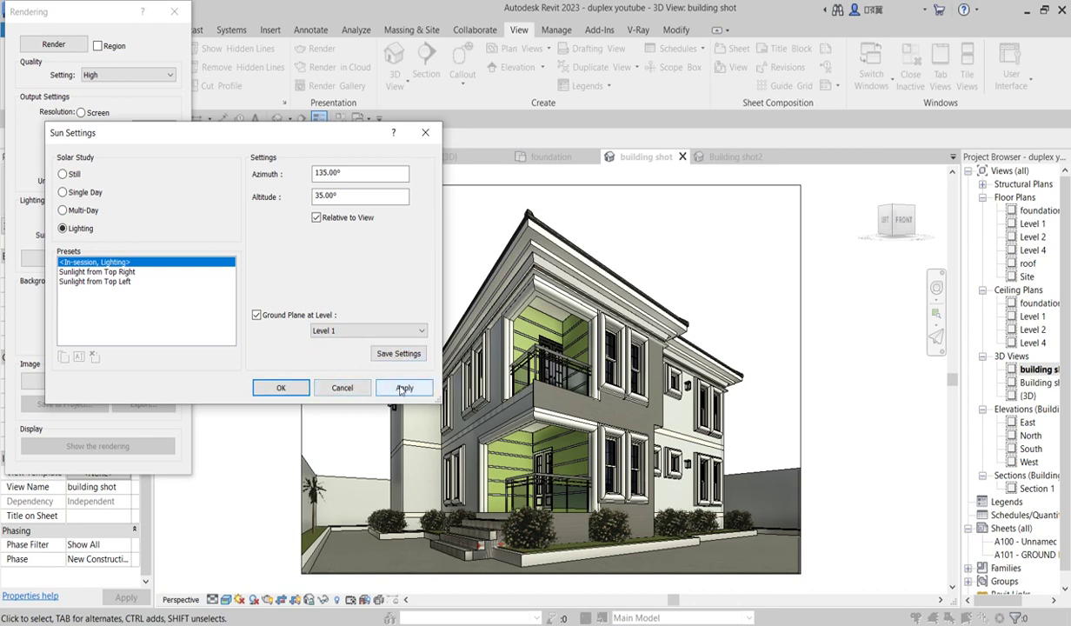
pyautogui.click(401, 389)
pyautogui.click(281, 387)
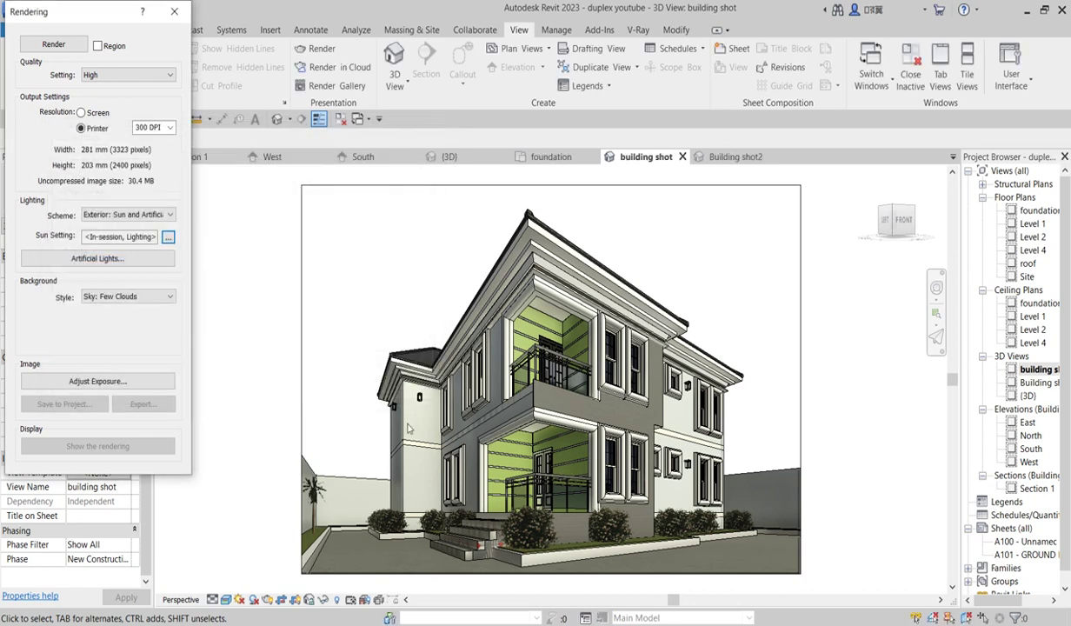
pyautogui.click(112, 261)
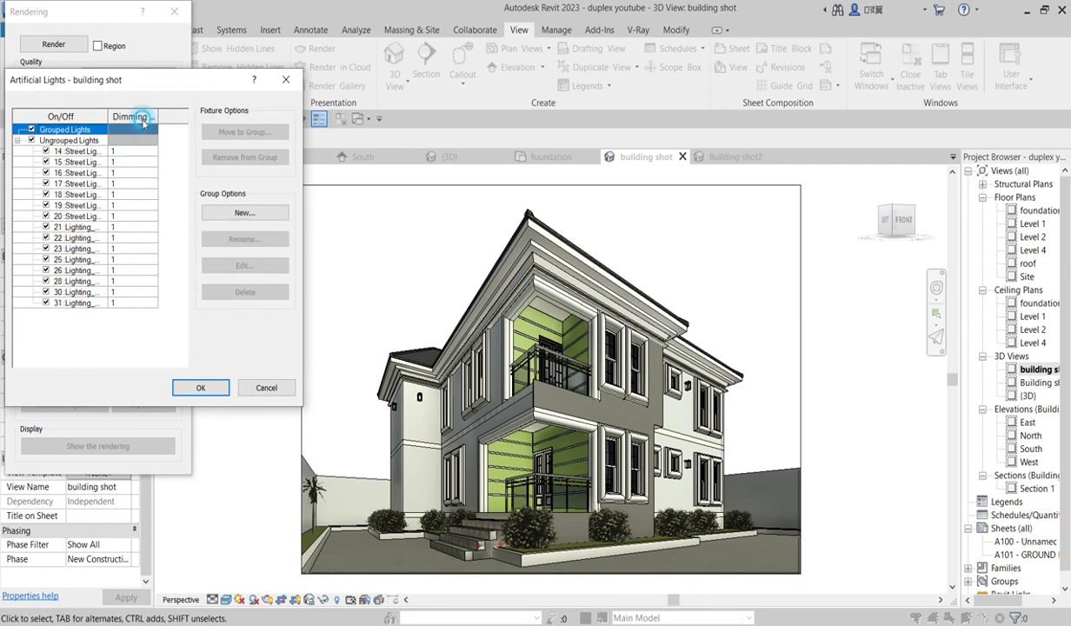
pyautogui.click(134, 151)
pyautogui.click(139, 173)
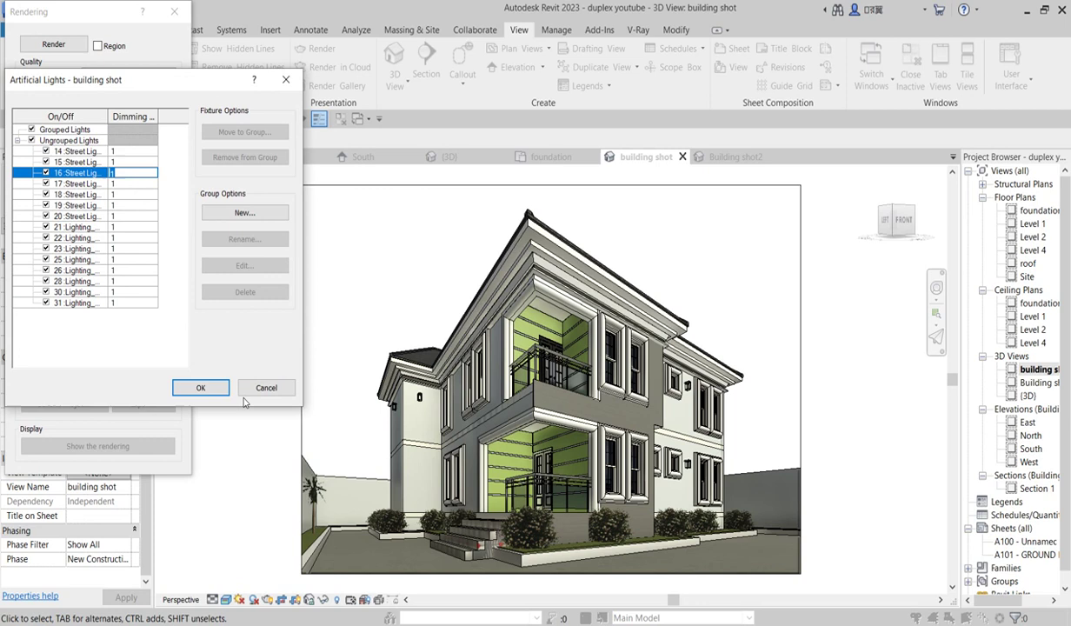
pyautogui.click(202, 389)
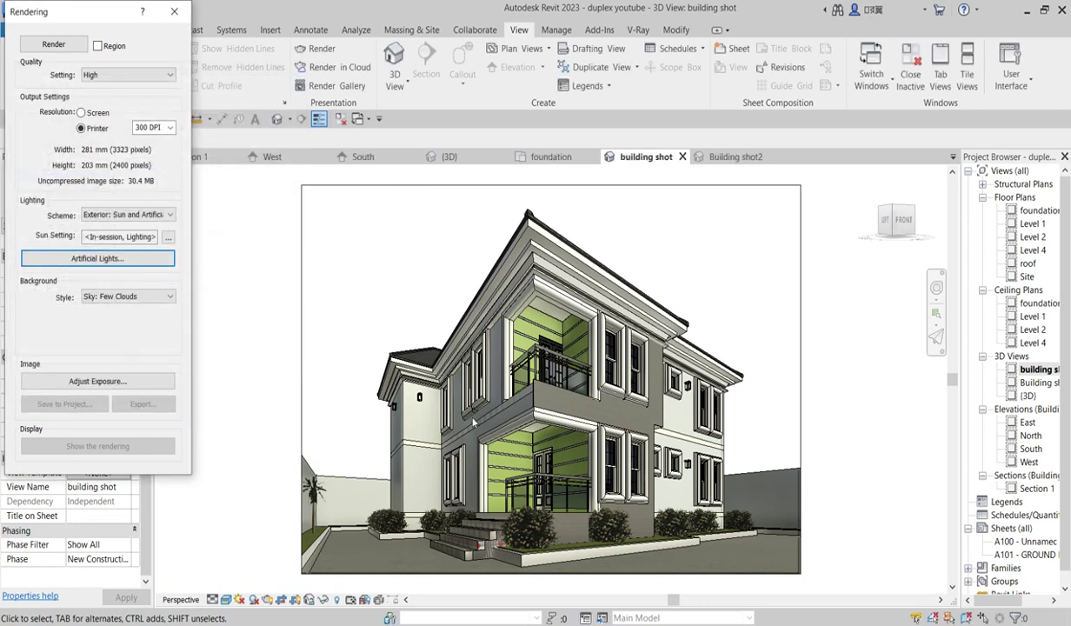
# Step: Set the background style to Image and bring up its Customize Image settings
pyautogui.click(167, 300)
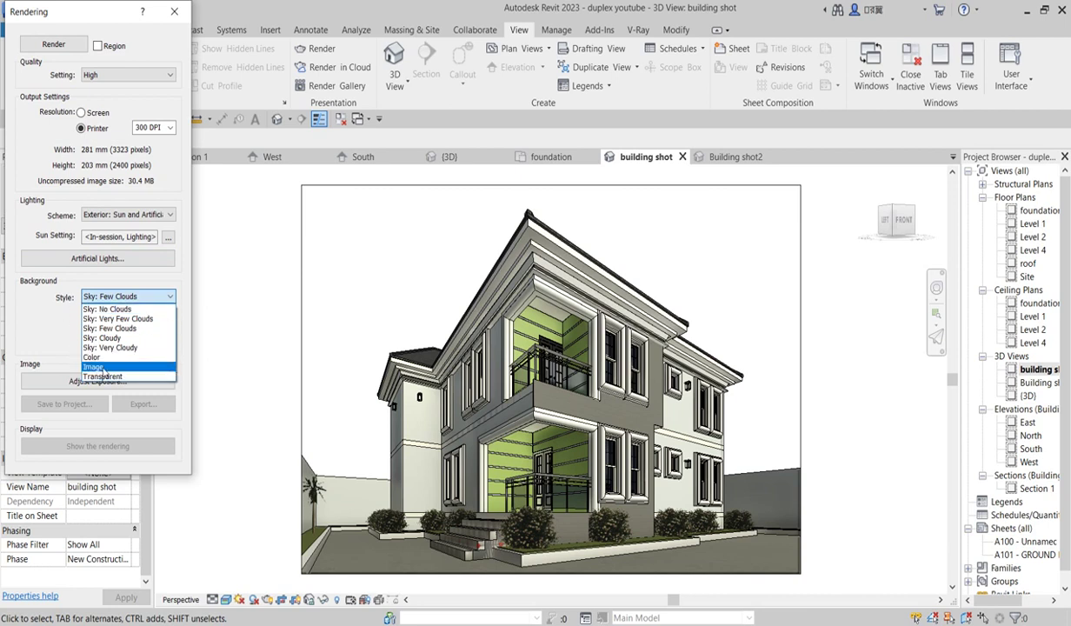
pyautogui.click(103, 367)
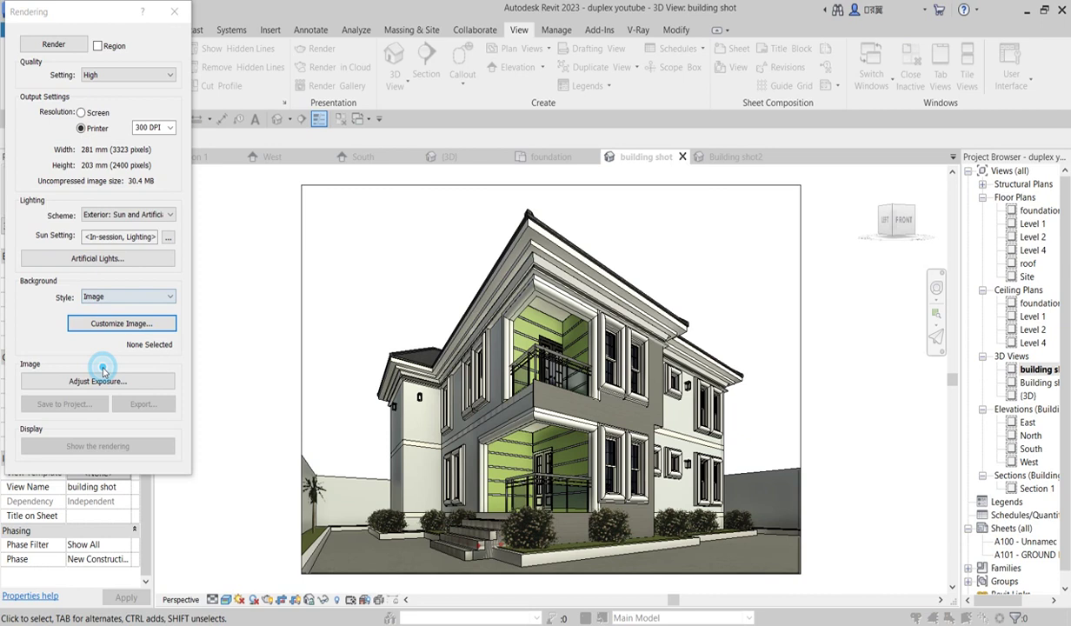
pyautogui.click(139, 315)
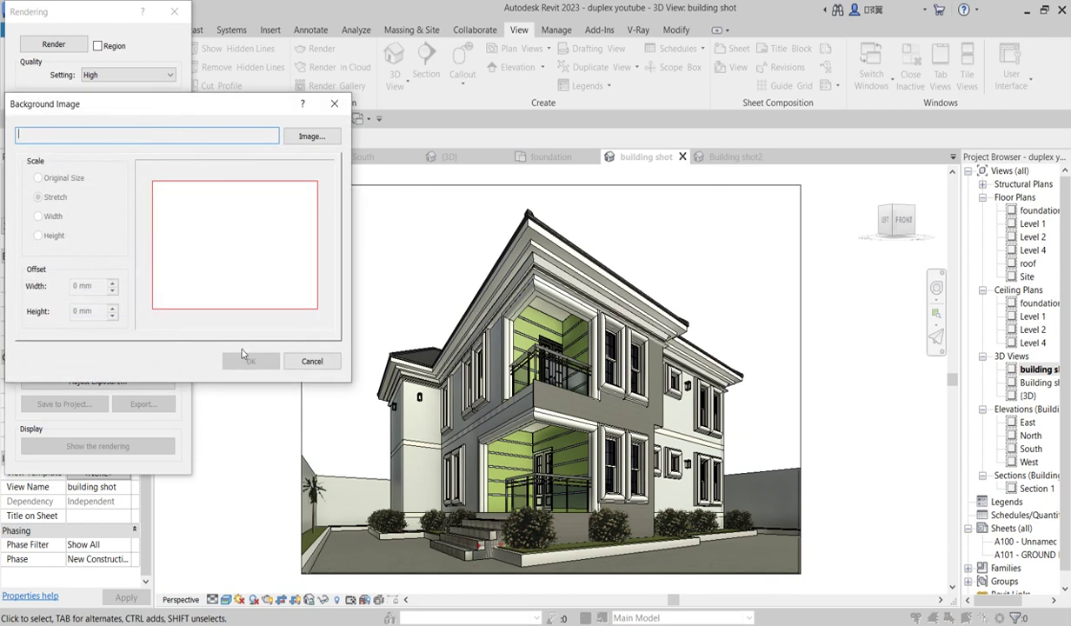
# Step: Load alex.png as the background image, then reopen and close the image settings
pyautogui.click(306, 136)
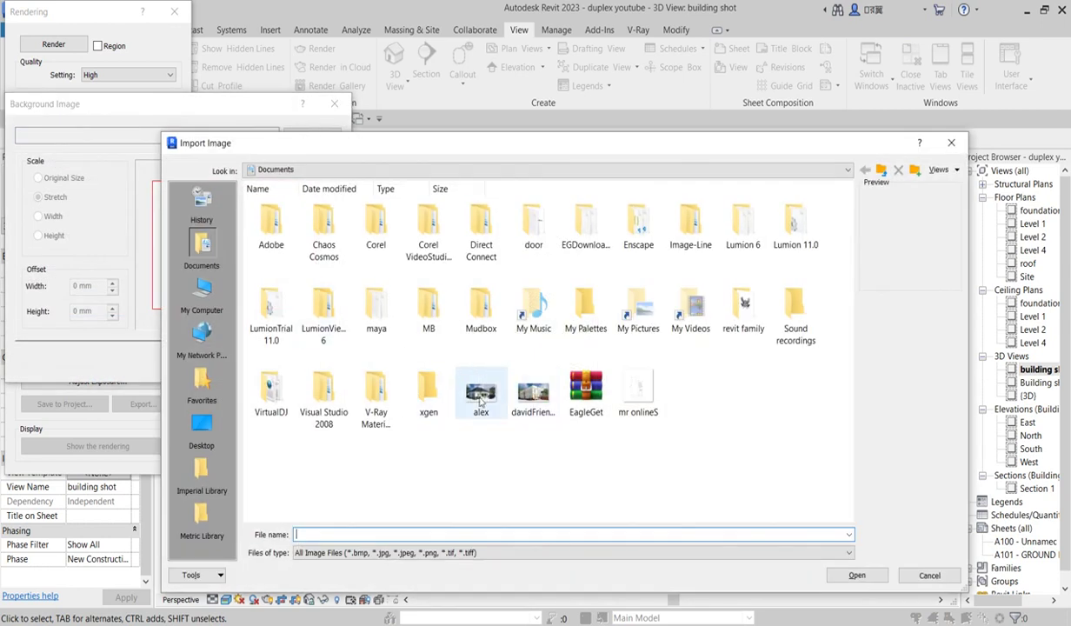
pyautogui.click(474, 389)
pyautogui.click(857, 576)
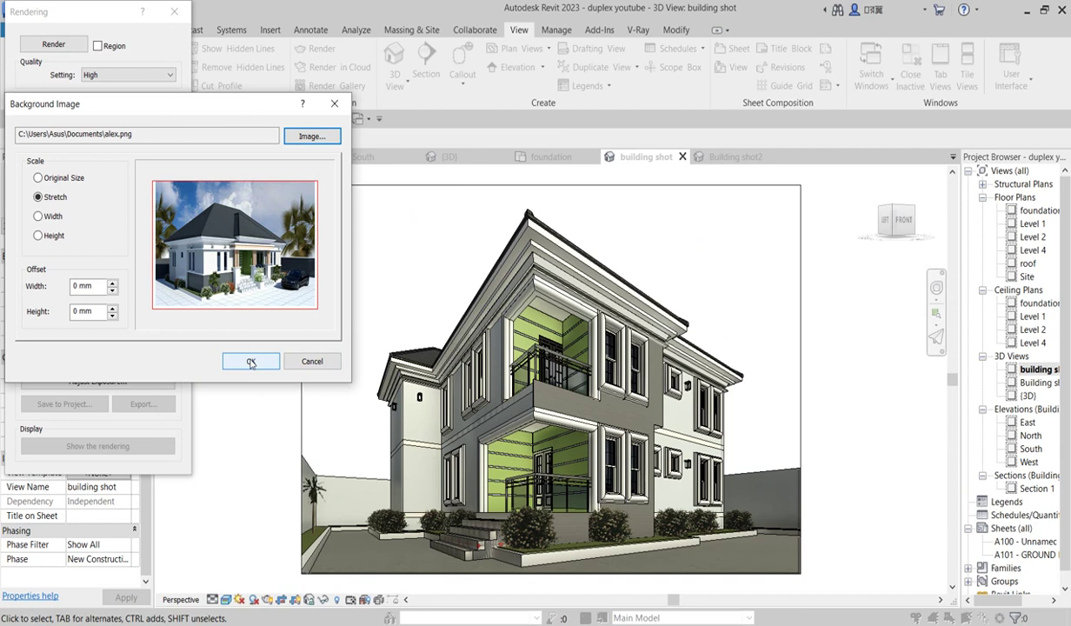
pyautogui.click(251, 362)
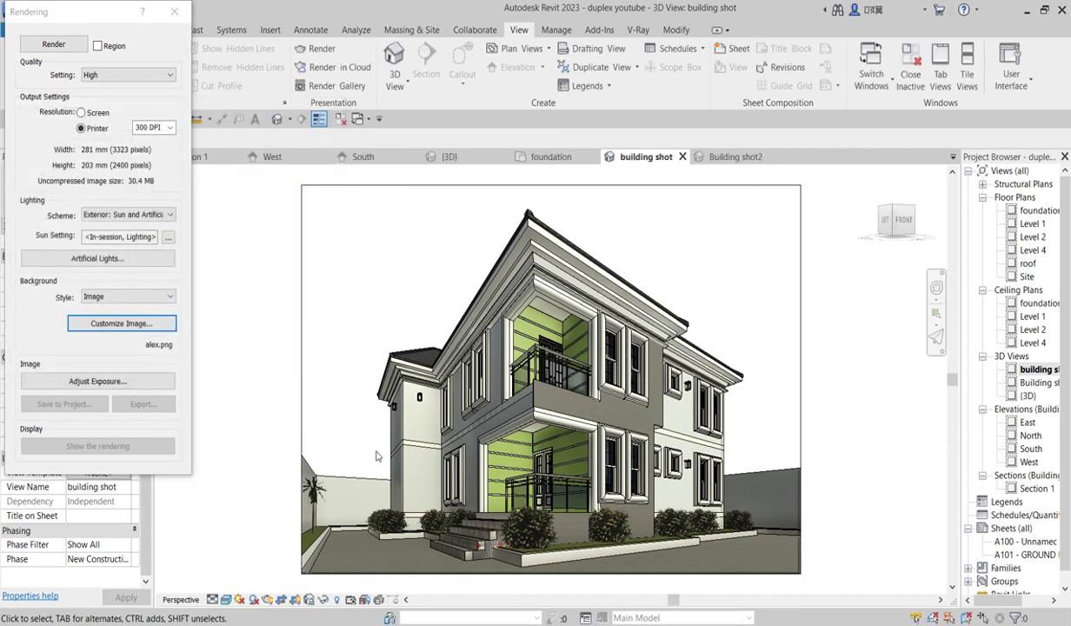
pyautogui.click(136, 327)
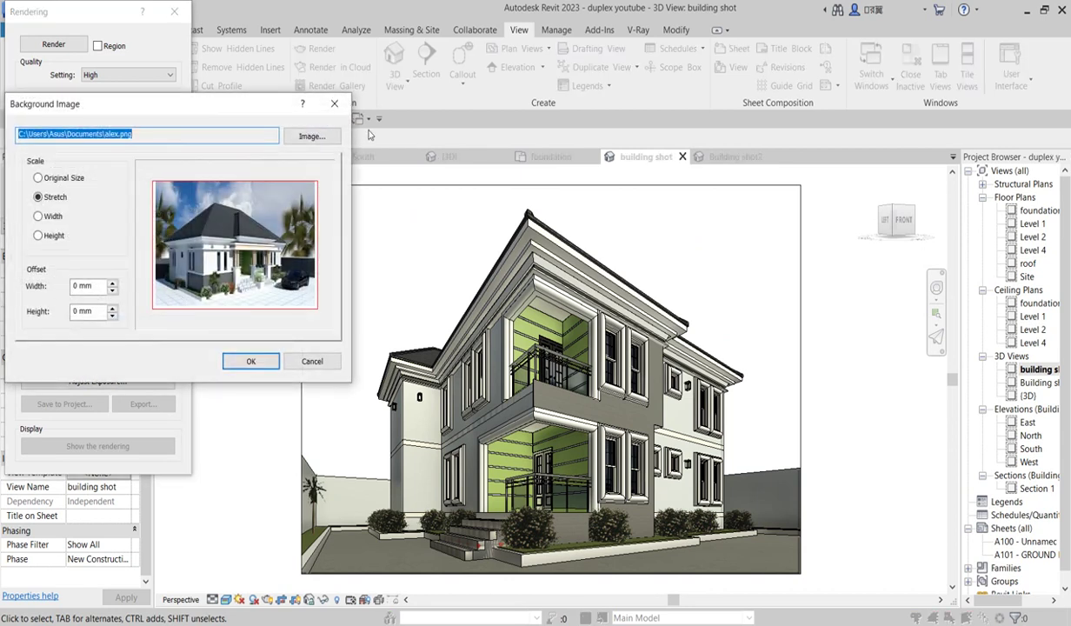
pyautogui.click(334, 103)
pyautogui.click(149, 296)
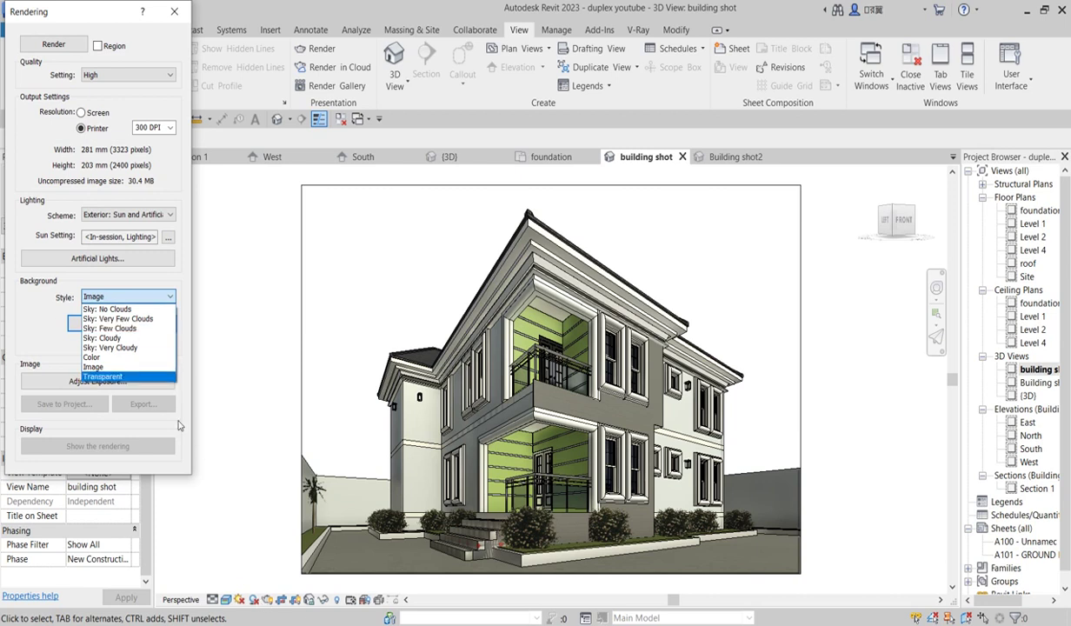
# Step: Switch the background style to Color and pick pale blue, RGB 208-233-255
pyautogui.click(122, 366)
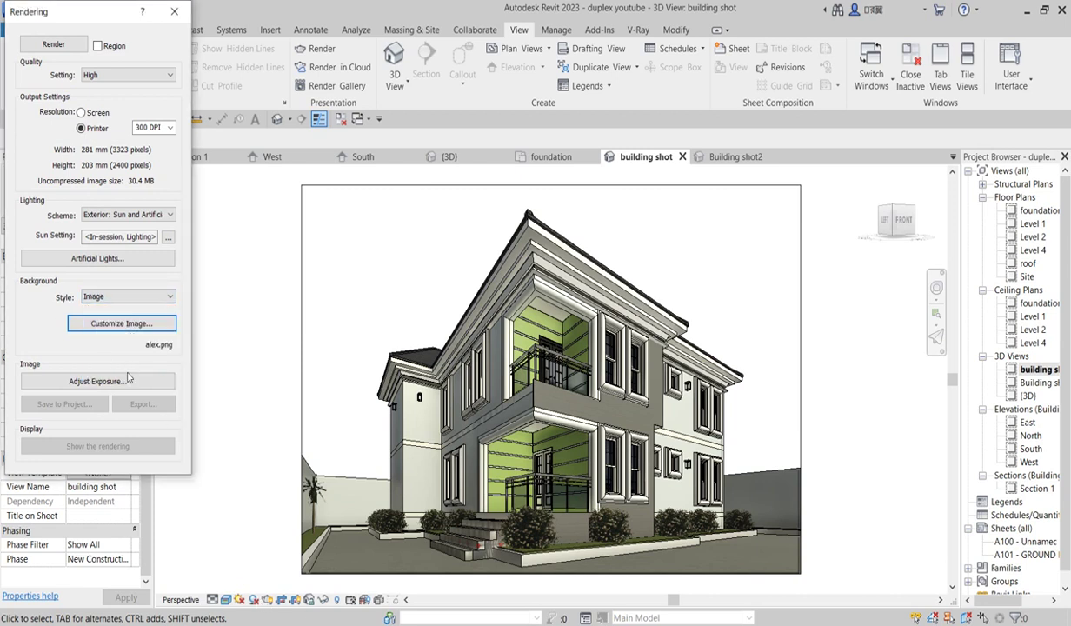
pyautogui.click(165, 298)
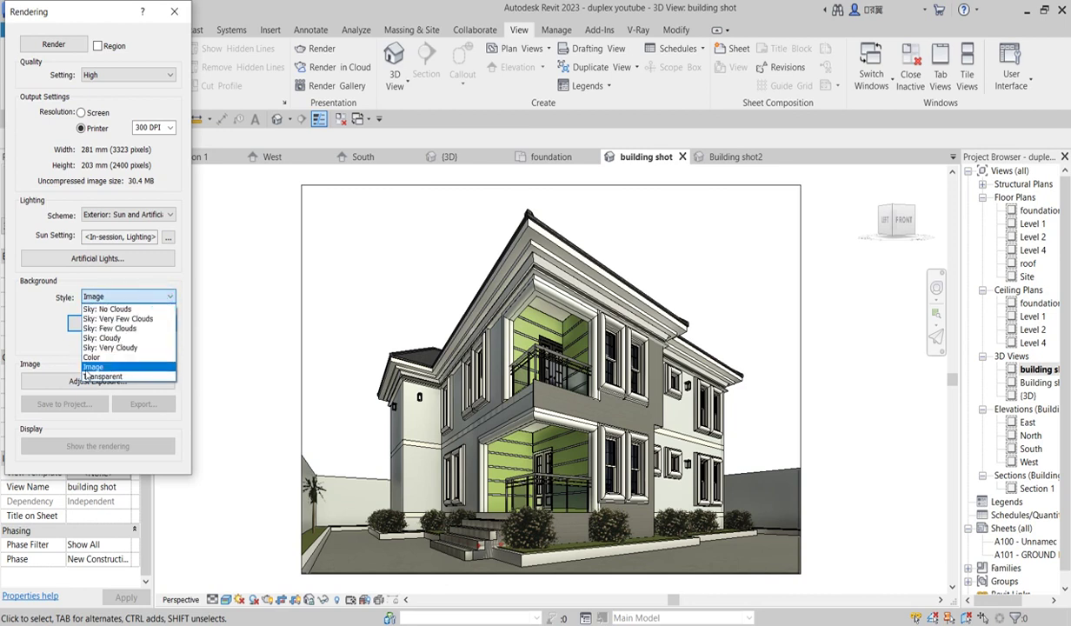
pyautogui.click(106, 358)
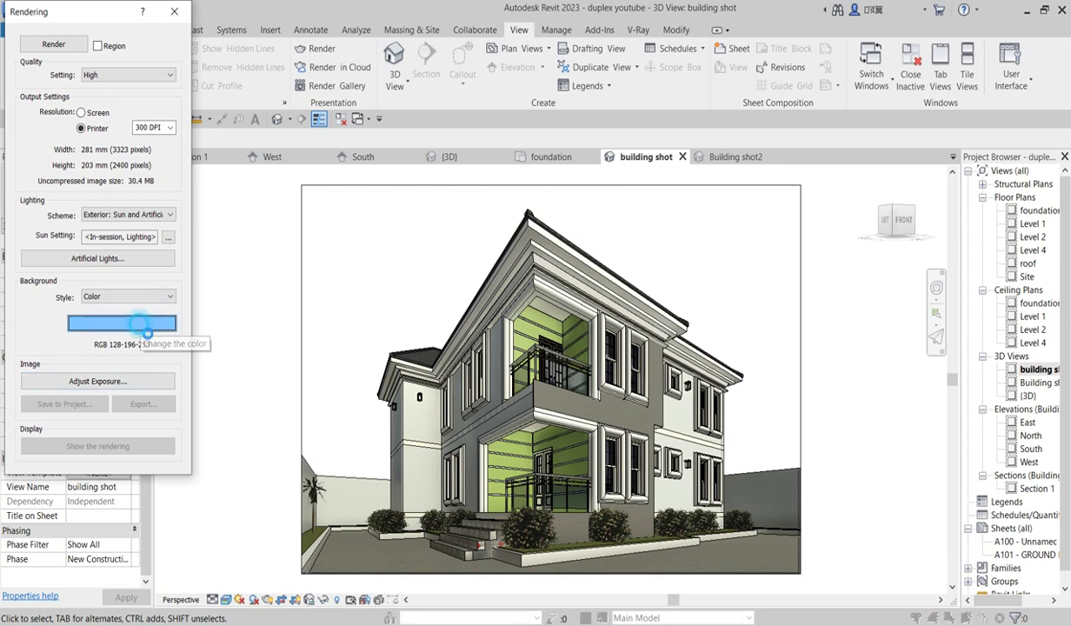
pyautogui.click(142, 330)
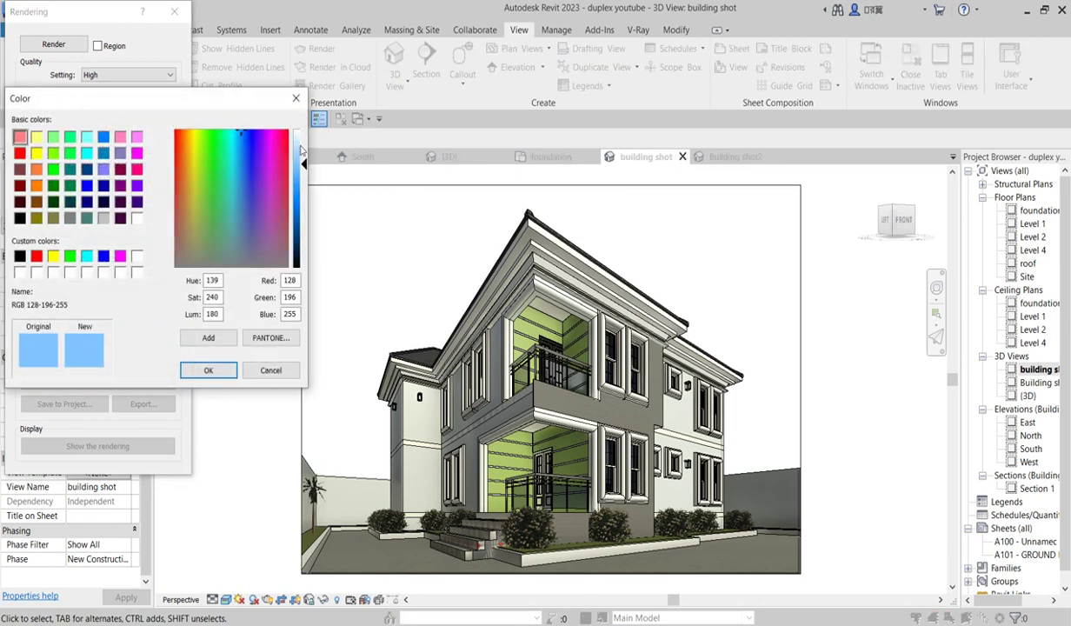
pyautogui.moveTo(301, 150); pyautogui.dragTo(302, 146)
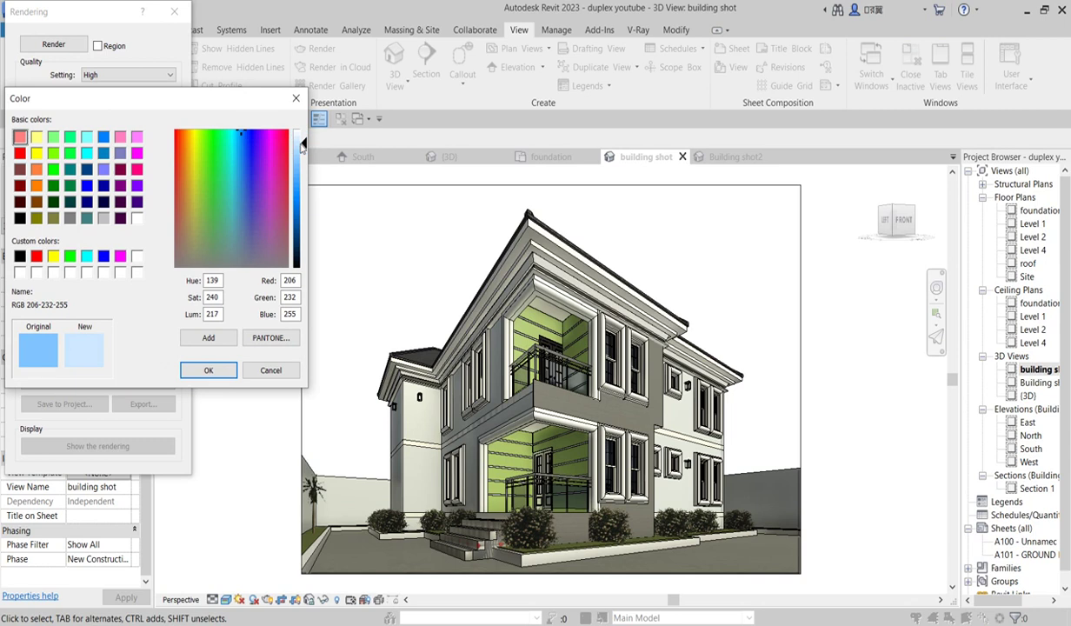
pyautogui.click(209, 370)
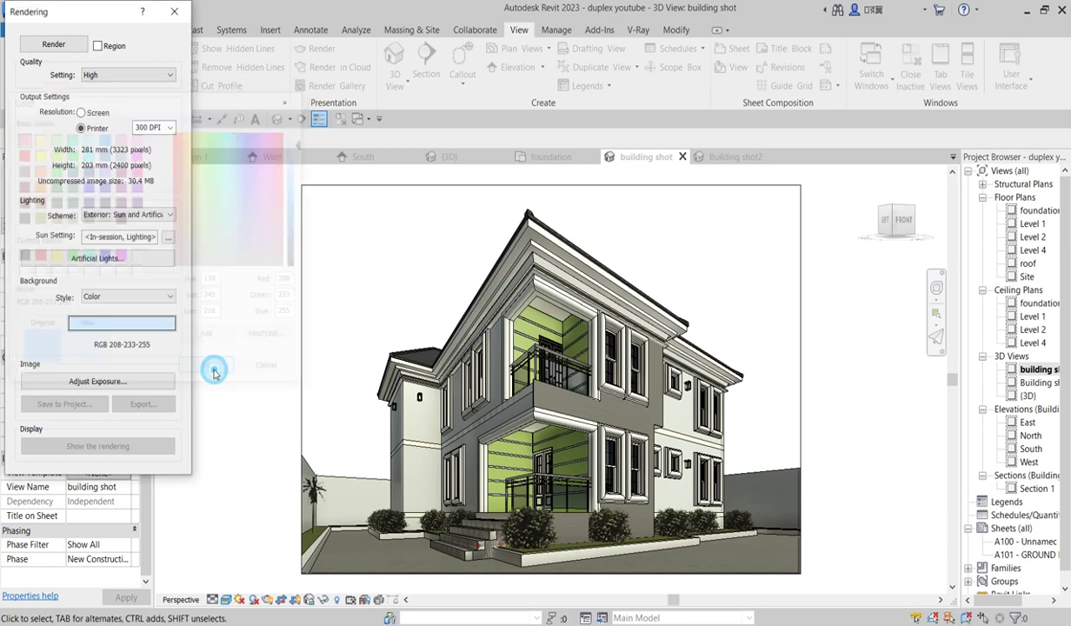
pyautogui.click(99, 382)
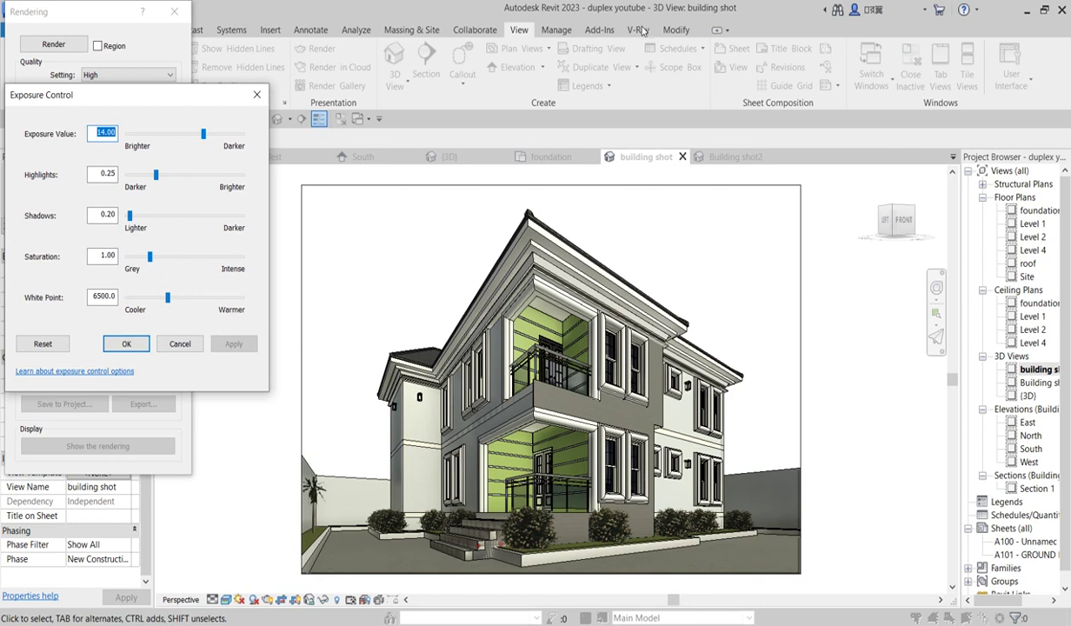
pyautogui.click(126, 346)
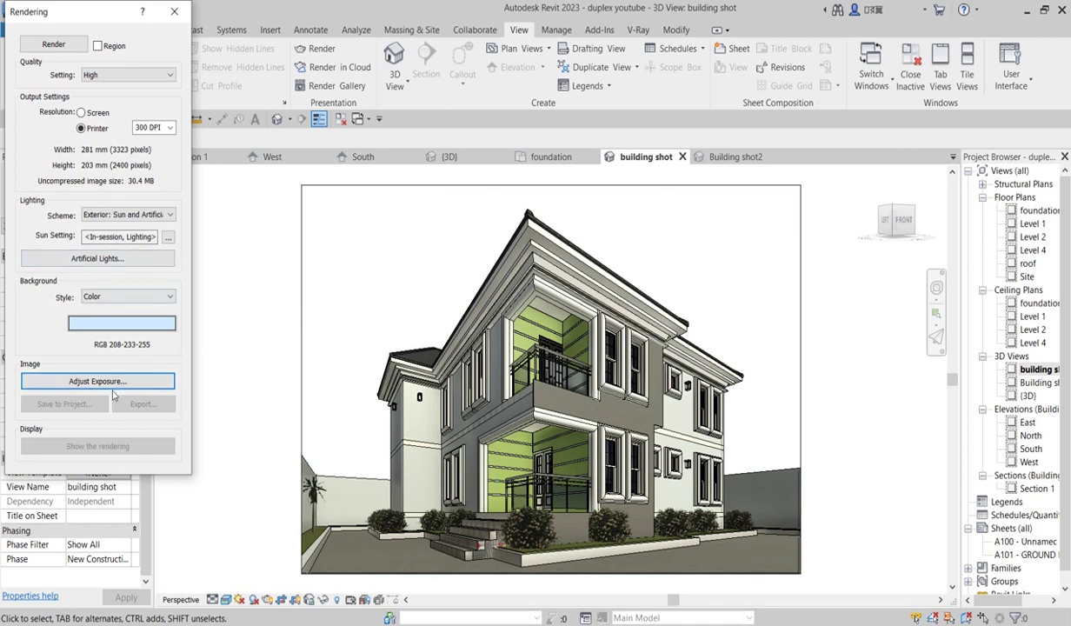
# Step: Briefly set the background style to Image, opening and closing its image settings
pyautogui.click(166, 296)
pyautogui.click(94, 366)
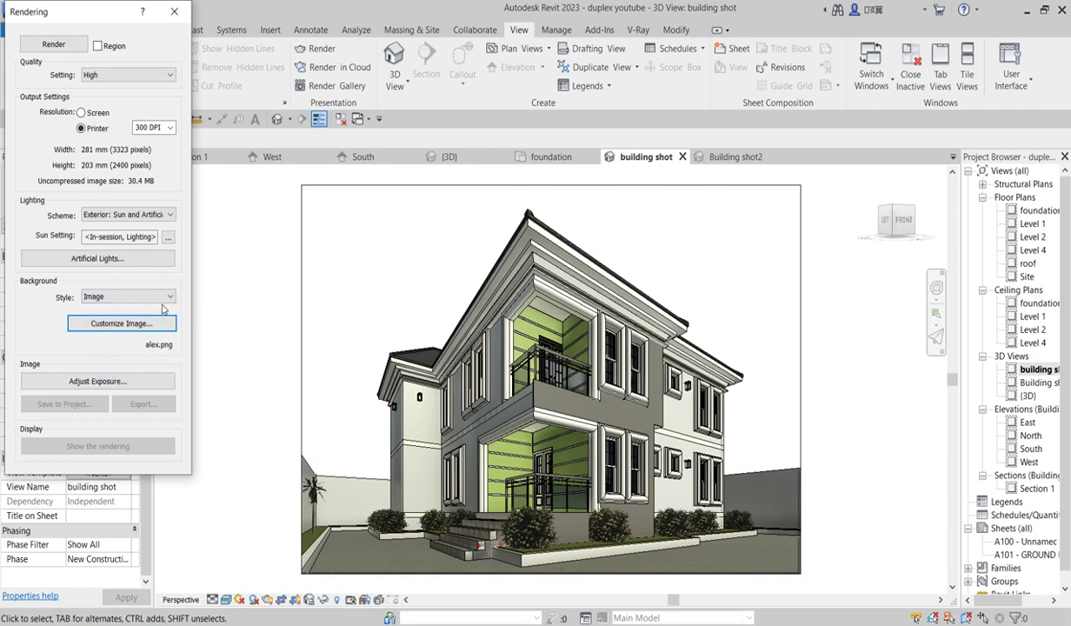
pyautogui.click(121, 328)
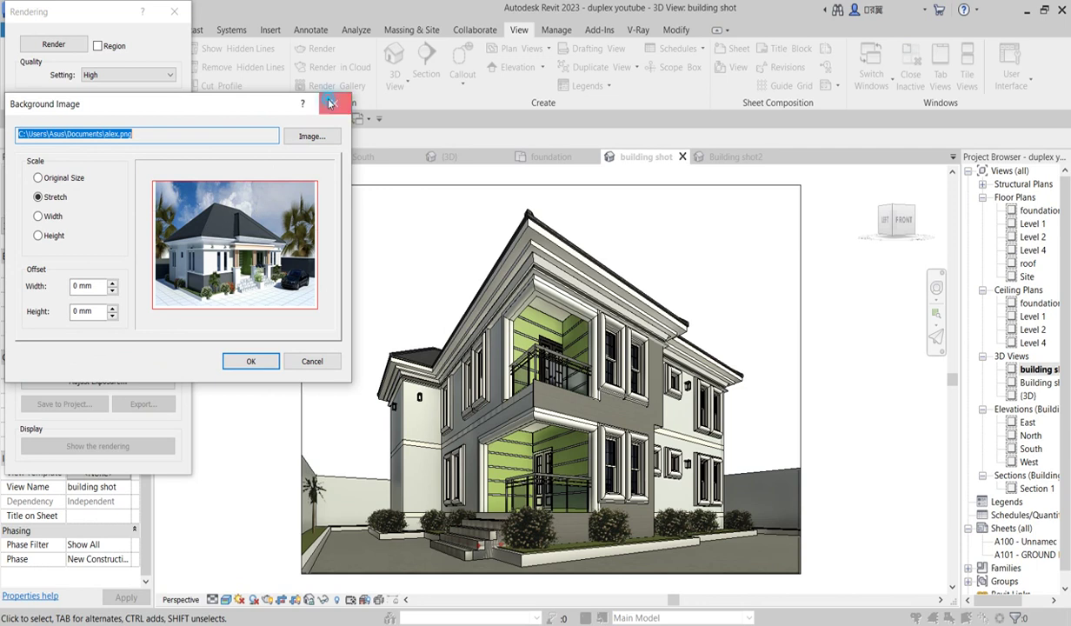
pyautogui.click(331, 104)
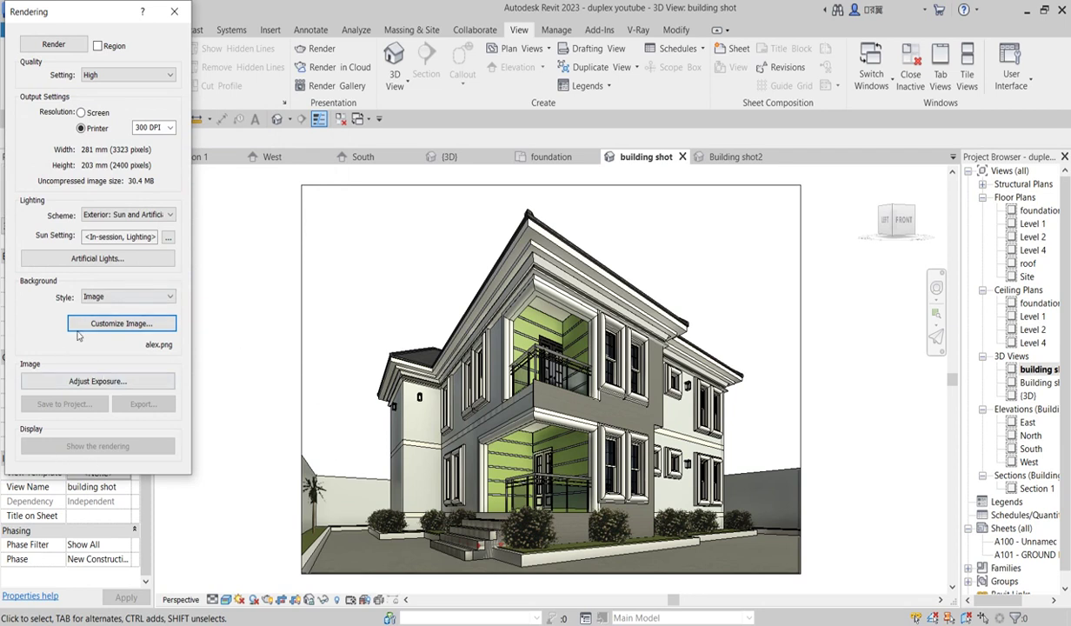
# Step: Switch the background back to Color and lighten it to RGB 234-245-255
pyautogui.click(168, 297)
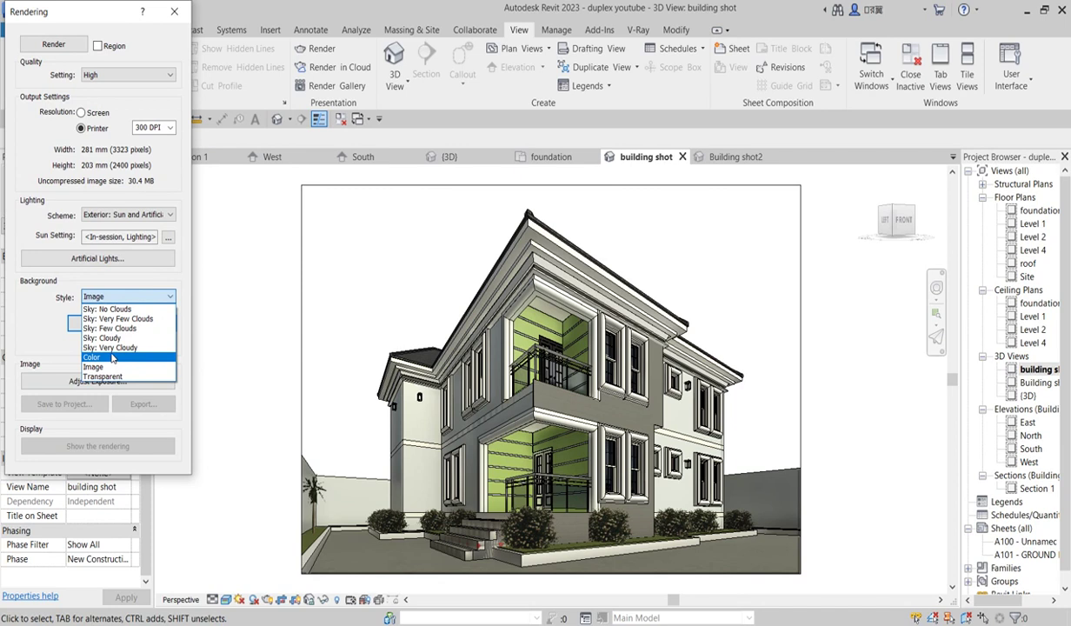
pyautogui.click(111, 357)
pyautogui.click(121, 323)
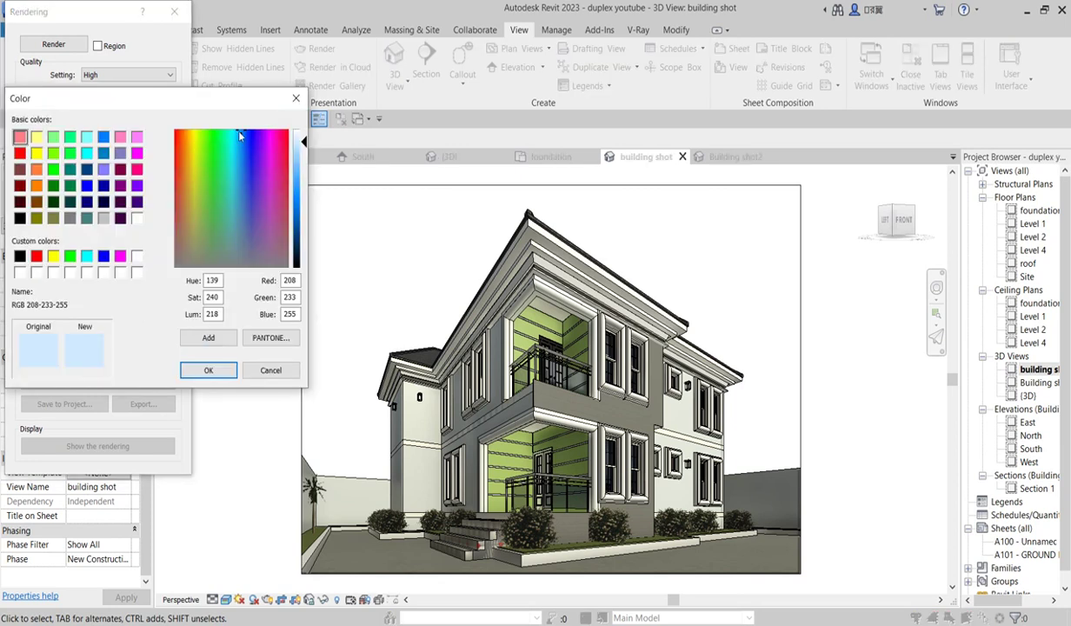
pyautogui.moveTo(299, 141); pyautogui.dragTo(300, 135)
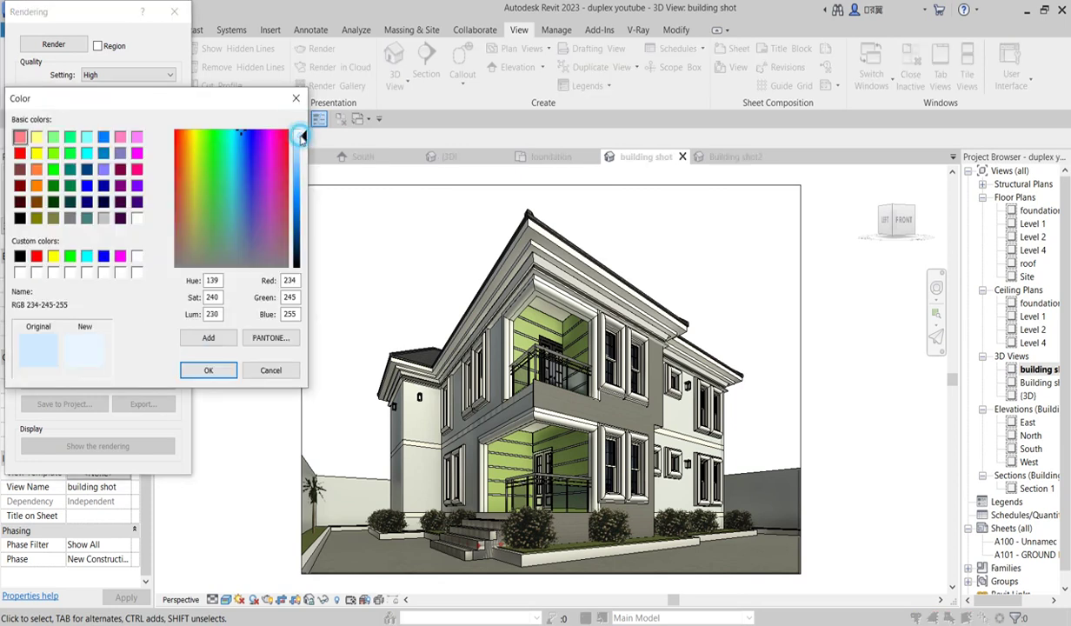
pyautogui.click(200, 370)
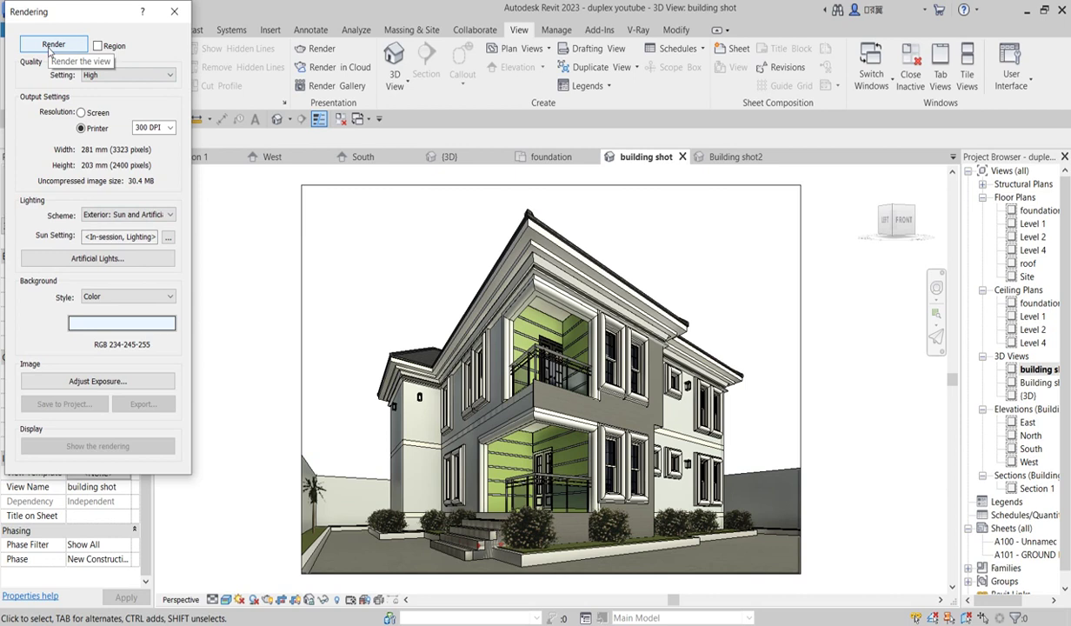
# Step: Set render quality to Draft and printer resolution to 75 DPI
pyautogui.click(158, 76)
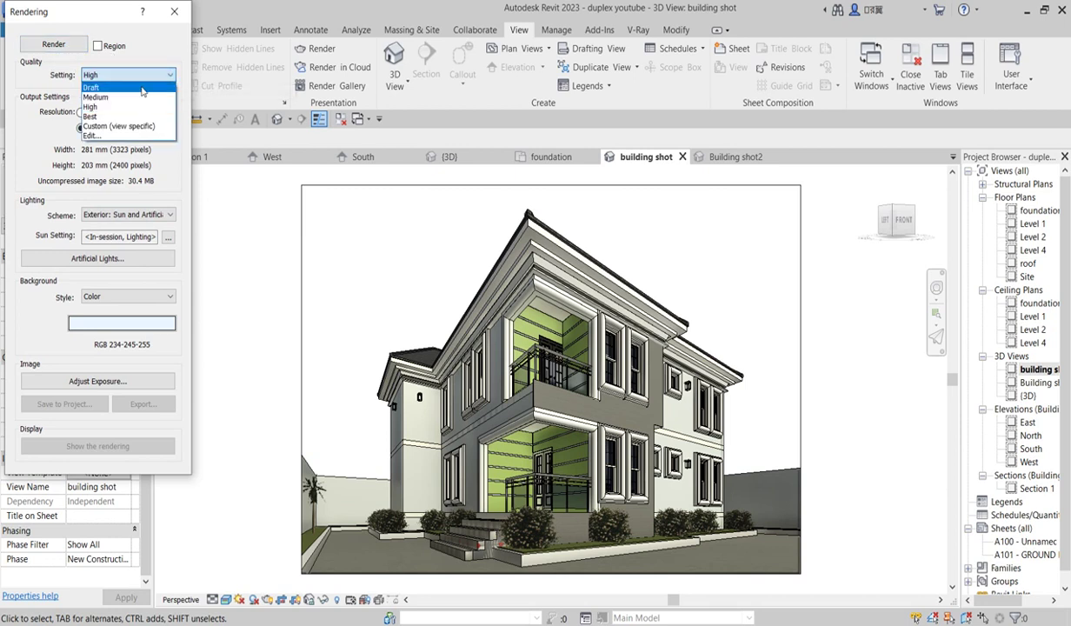
pyautogui.click(142, 87)
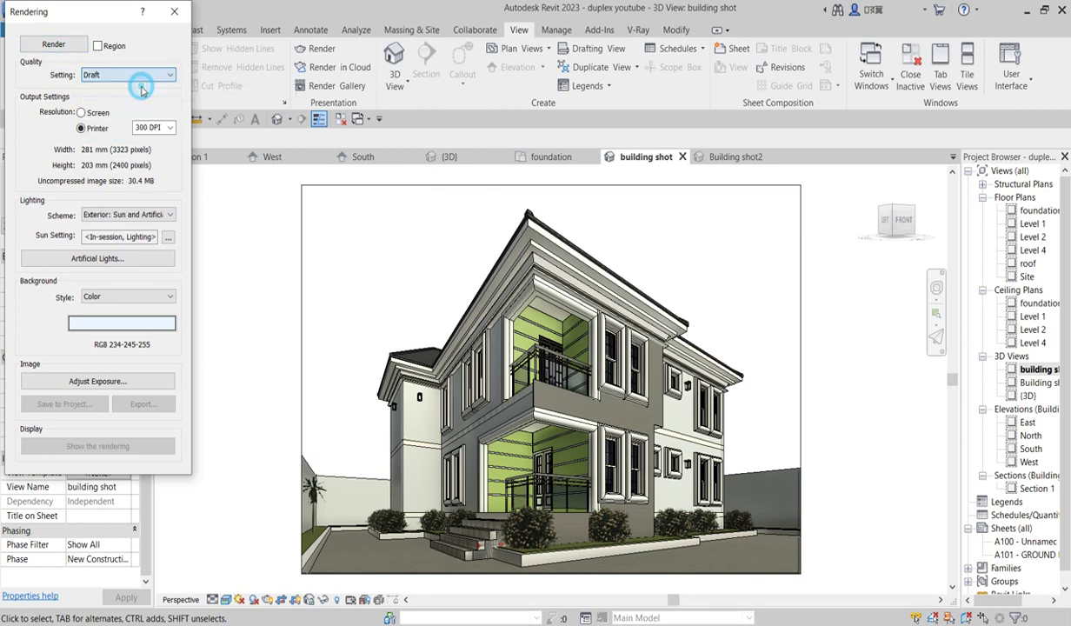
pyautogui.click(167, 128)
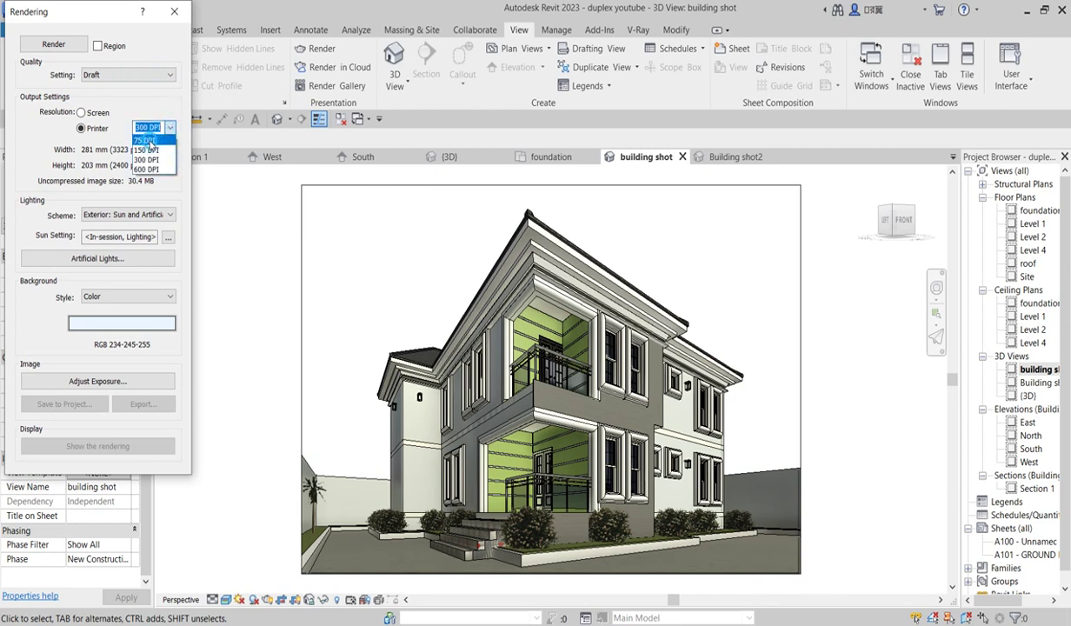
pyautogui.click(148, 141)
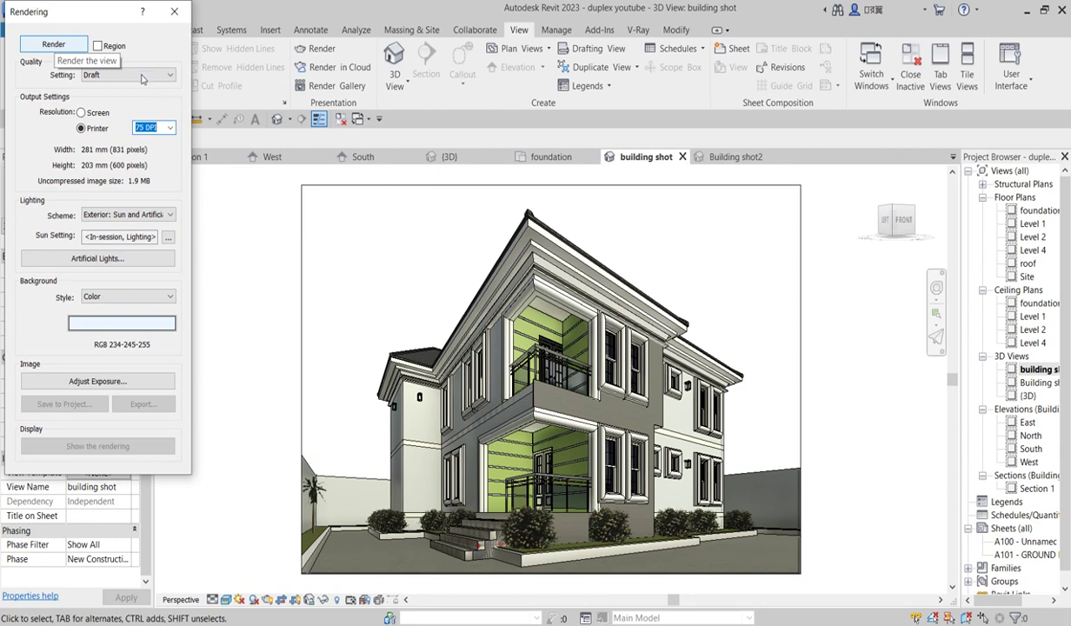
# Step: Switch quality to Medium and render the building shot against the pale blue background
pyautogui.click(104, 75)
pyautogui.click(105, 97)
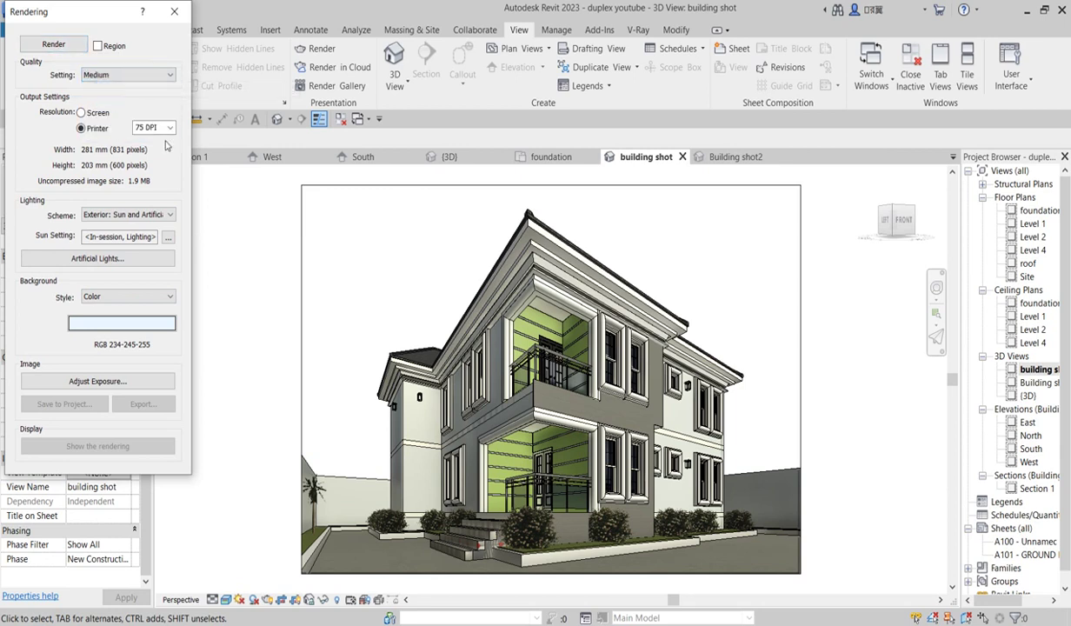
pyautogui.click(59, 50)
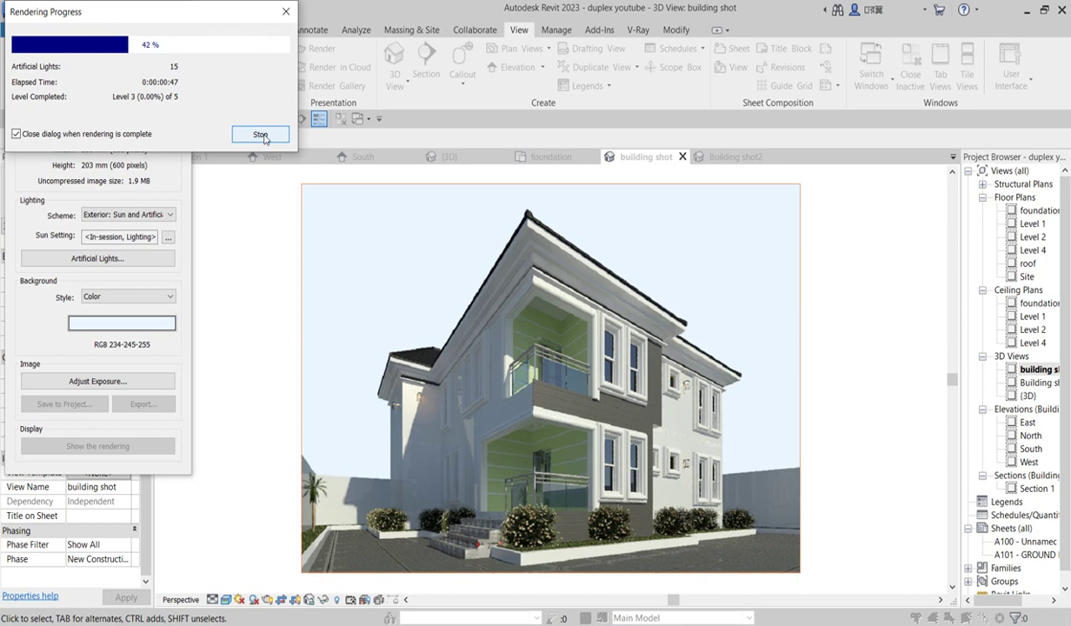
# Step: Change the background to pale pink RGB 254-224-242 and re-render the building shot
pyautogui.click(109, 322)
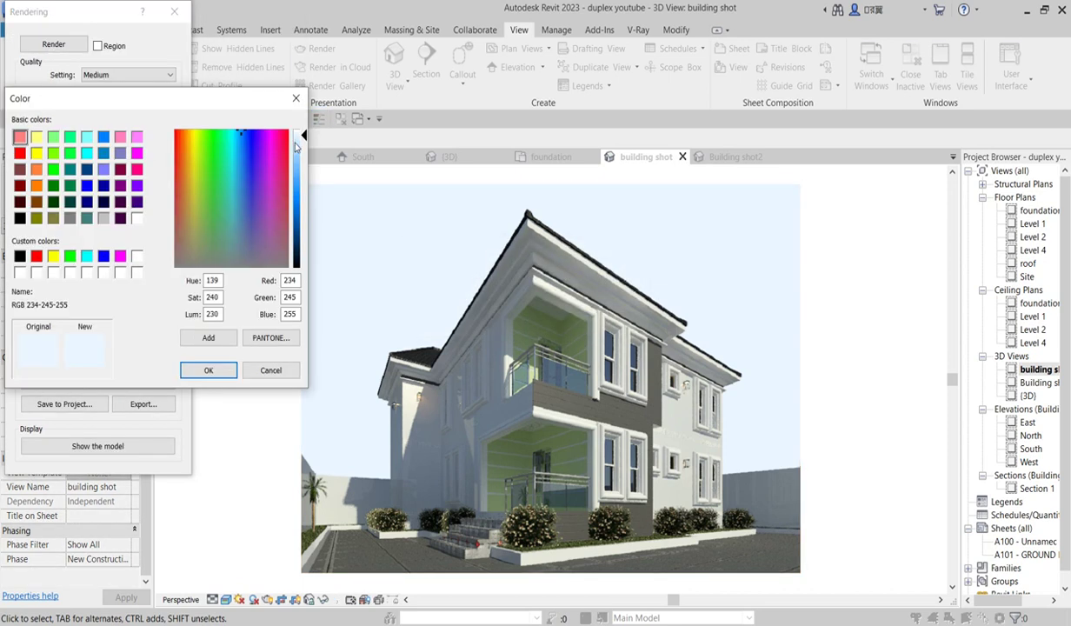
pyautogui.click(278, 138)
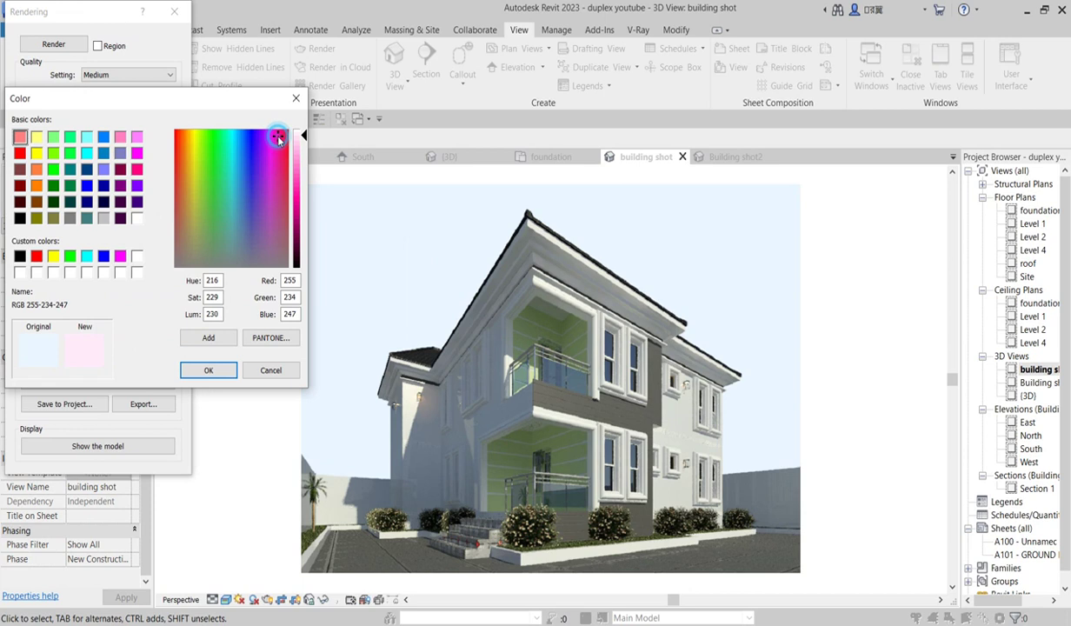
pyautogui.click(296, 140)
pyautogui.click(208, 370)
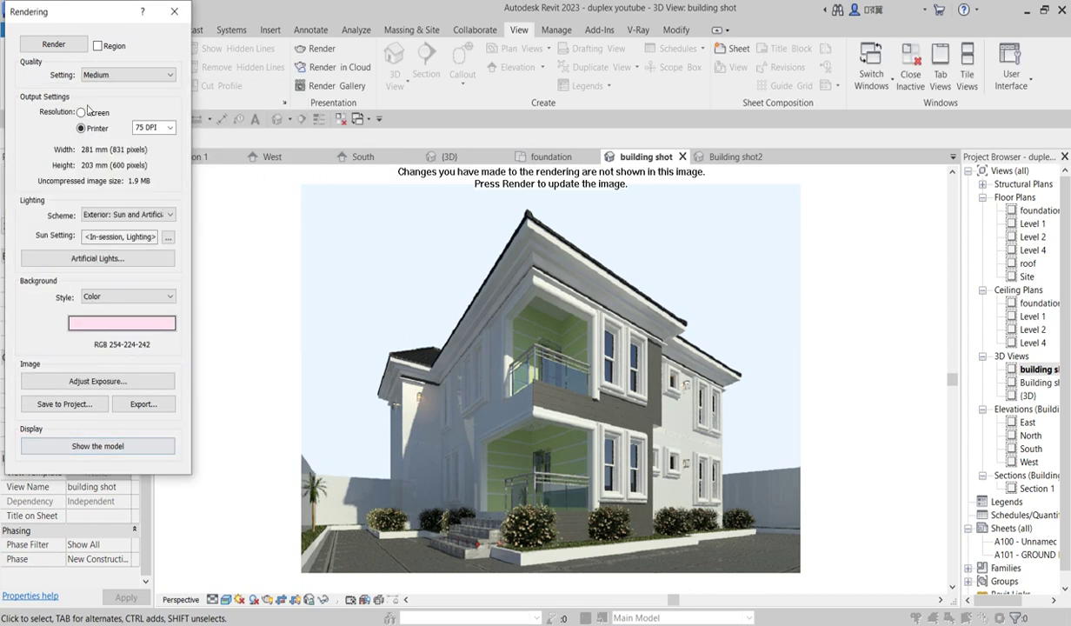
pyautogui.click(63, 43)
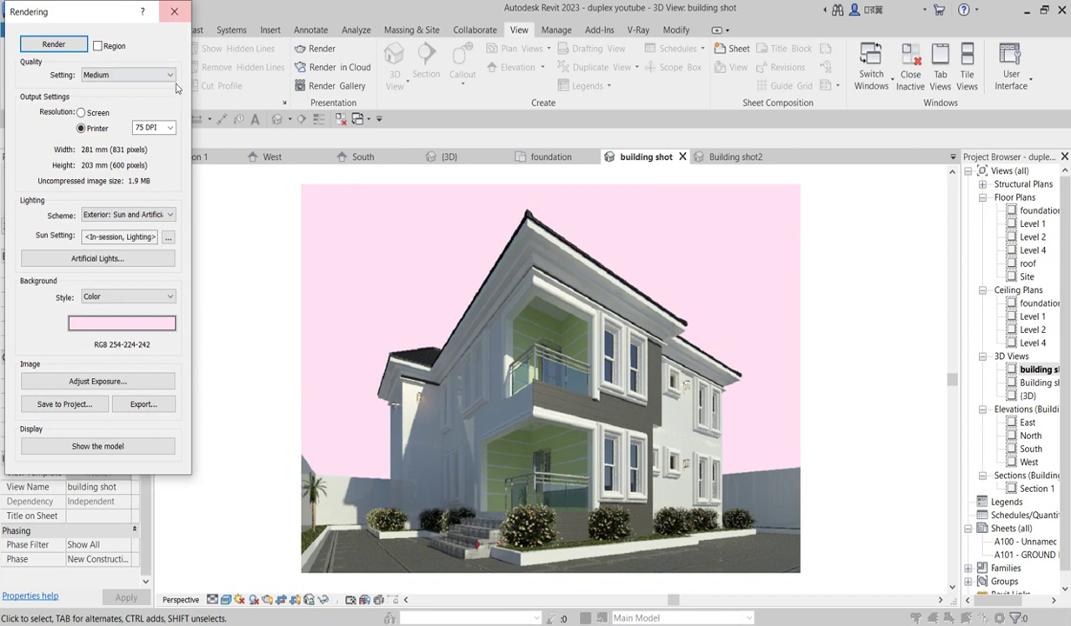
# Step: Set render quality to High and printer resolution to 300 DPI
pyautogui.click(139, 75)
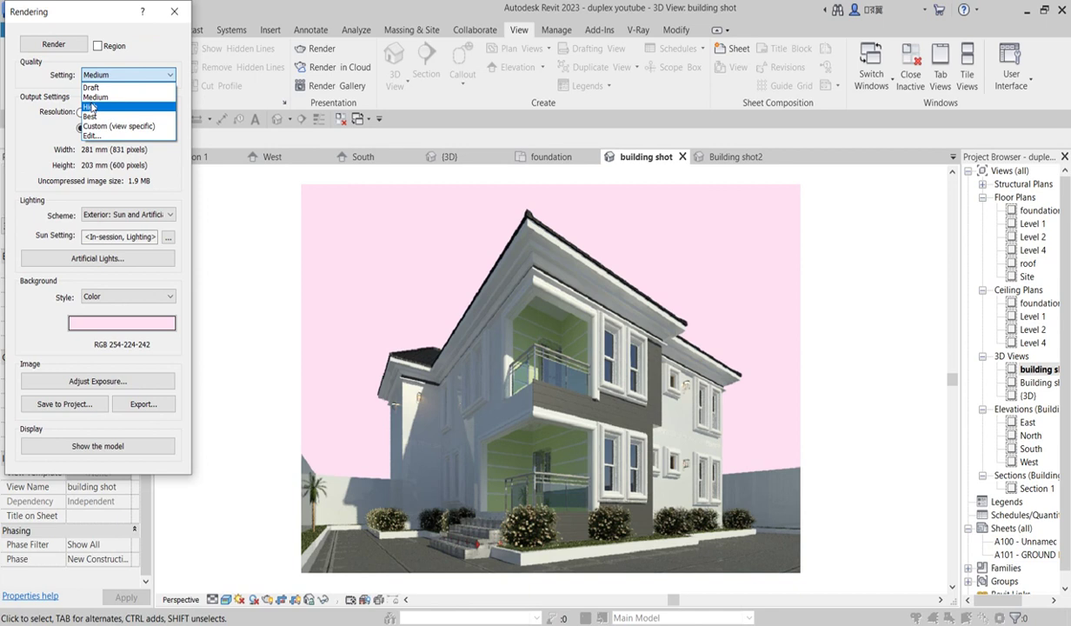
pyautogui.click(92, 106)
pyautogui.click(165, 128)
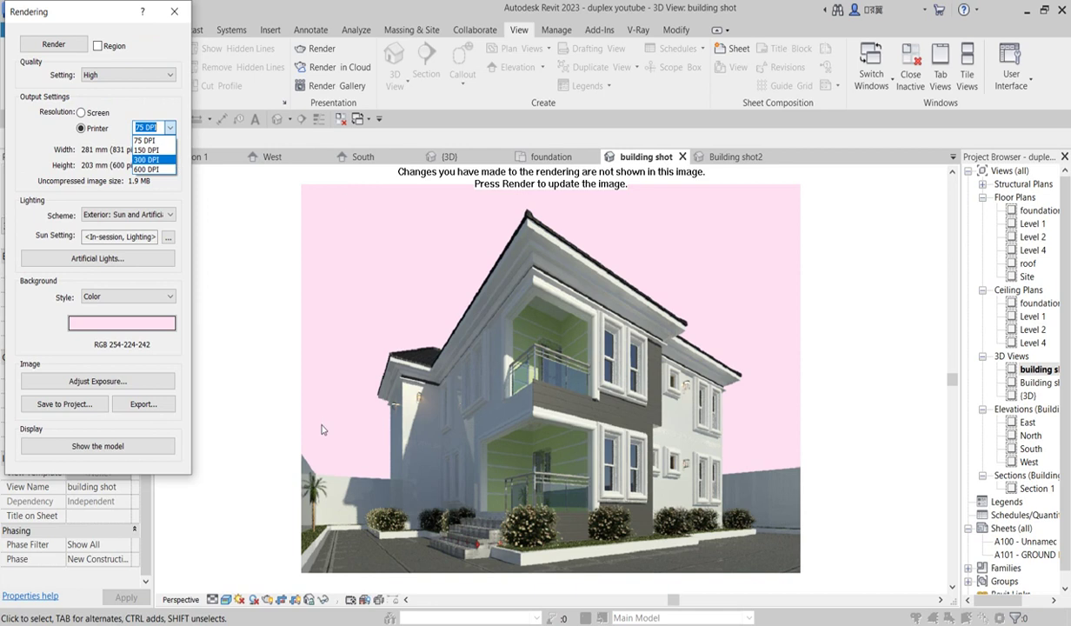
pyautogui.click(146, 159)
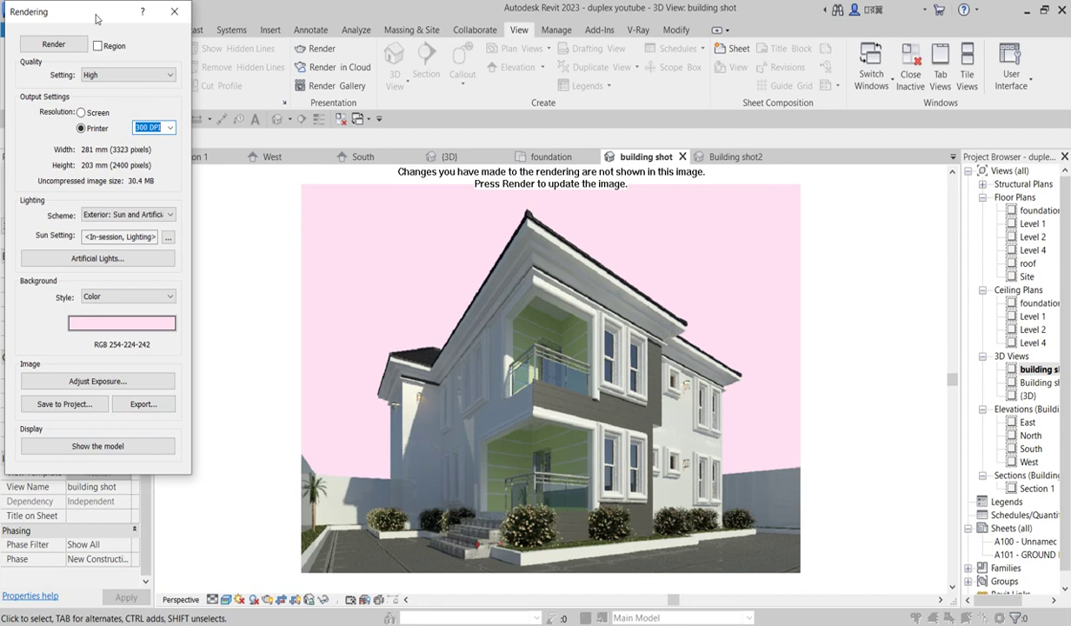
# Step: Change the background colour to light blue RGB 203-231-252
pyautogui.click(122, 322)
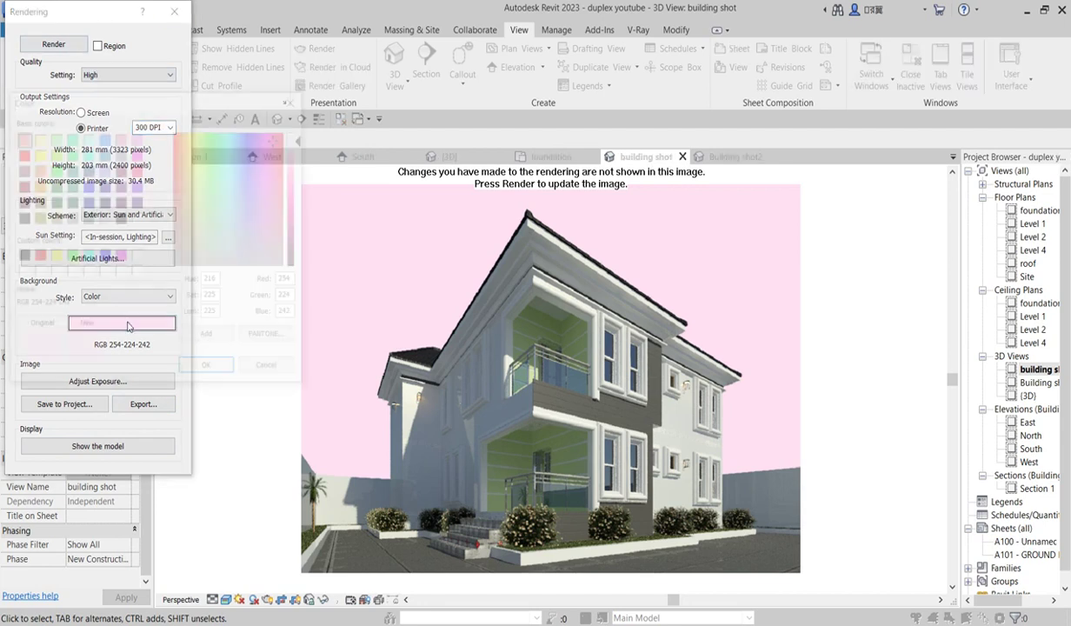
pyautogui.click(242, 145)
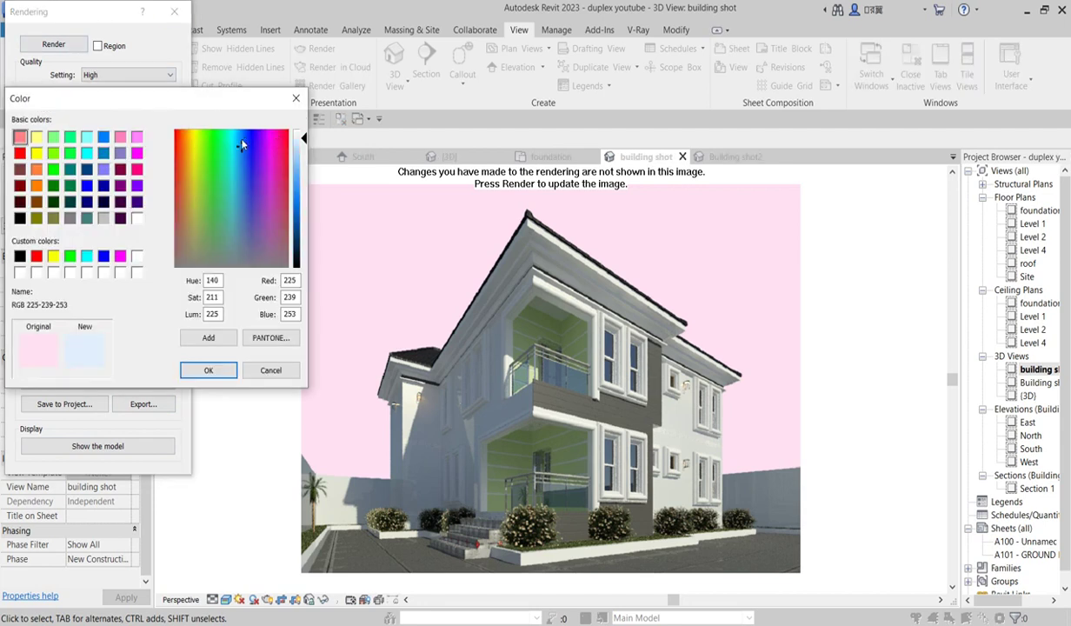
pyautogui.click(239, 143)
pyautogui.click(208, 370)
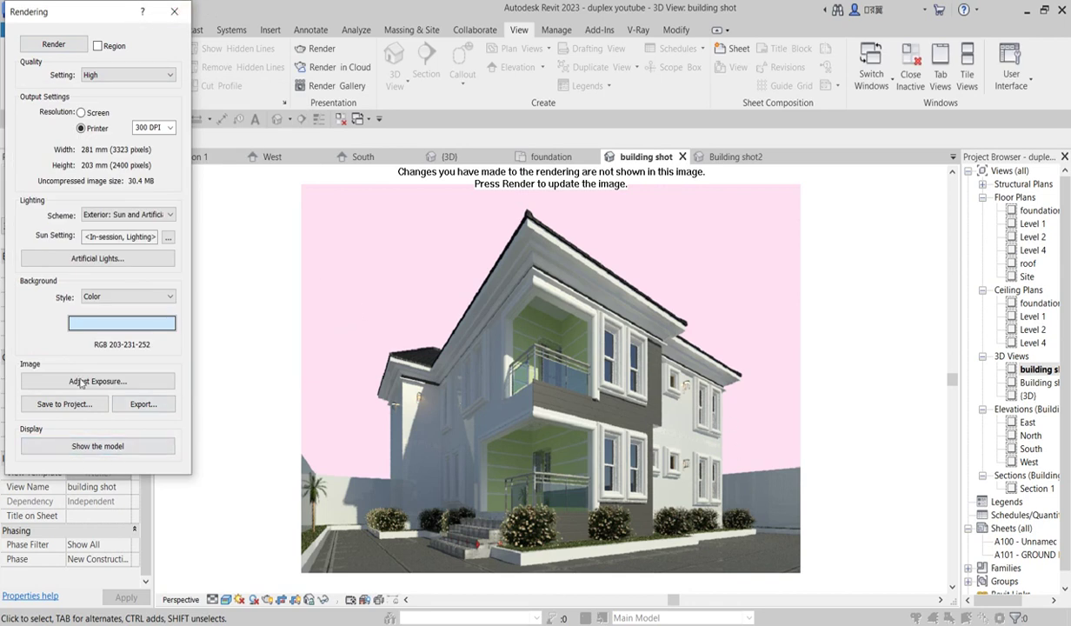
# Step: Close the Rendering dialog, leaving the pink-background render of the building shot visible
pyautogui.click(174, 12)
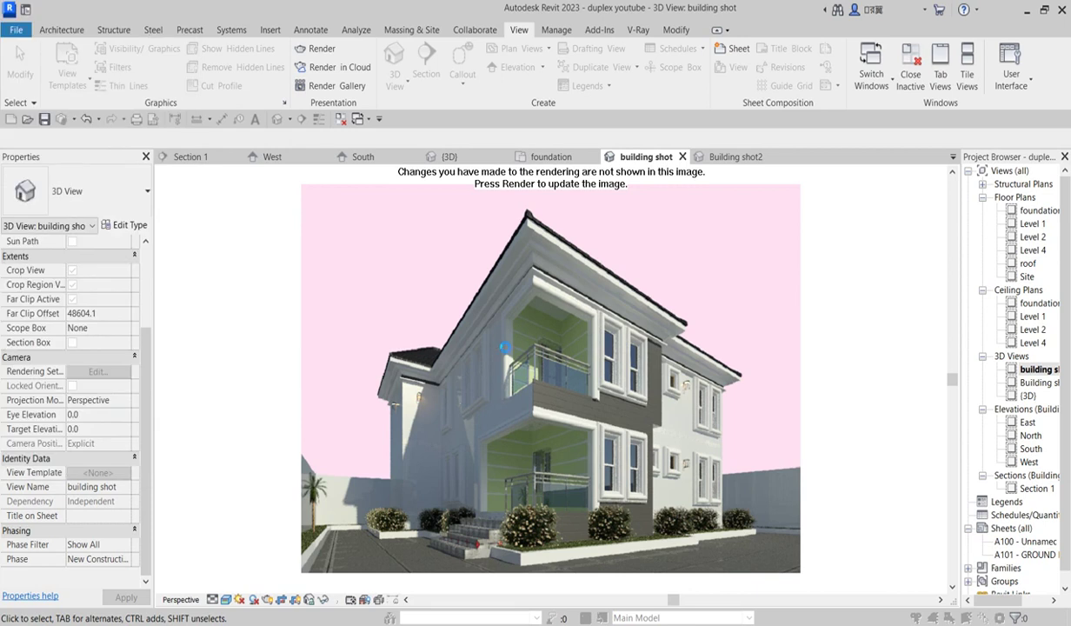